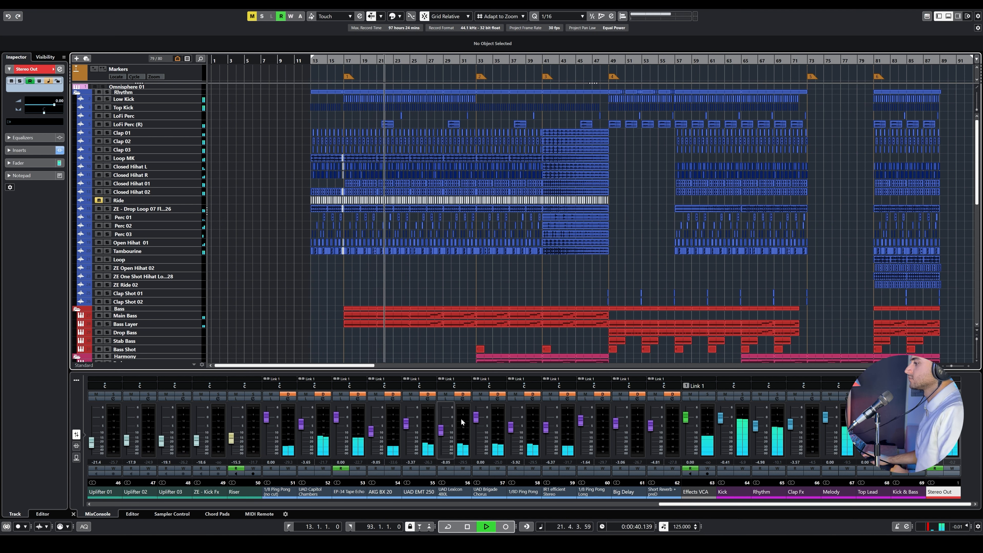
Step: Review the mixer channels' insert and send racks, and return the view to the faders
left_click(76, 447)
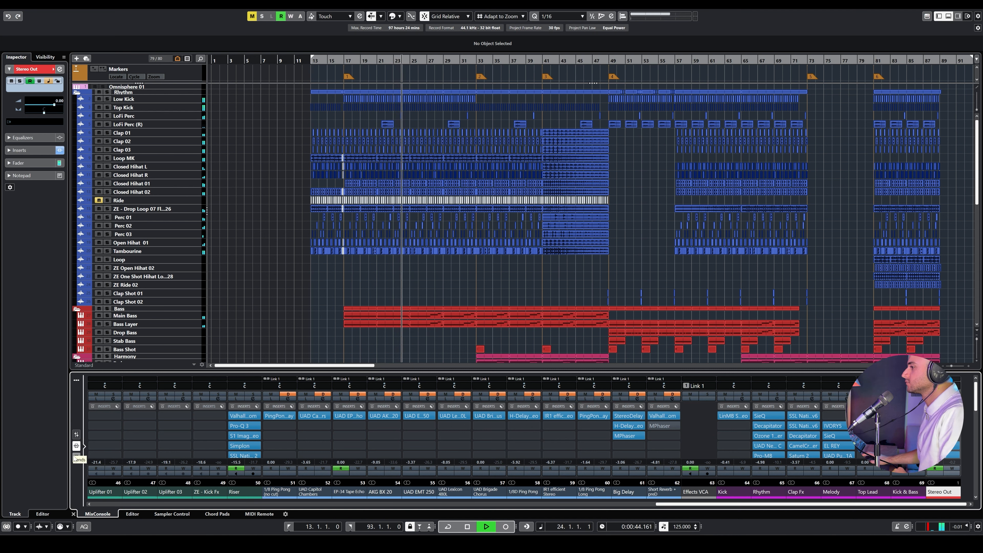
left_click(76, 457)
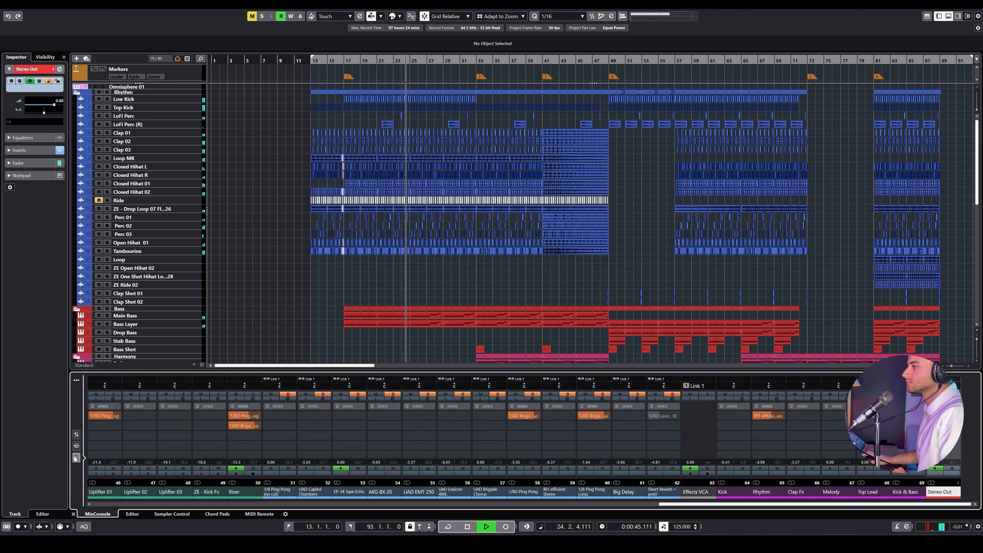
left_click(76, 435)
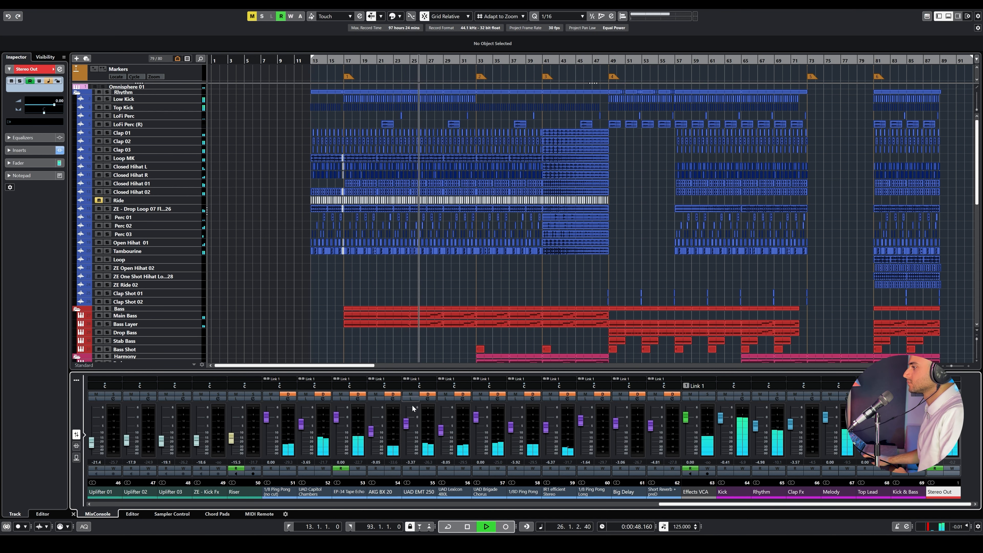
Step: Open the Top Lead 01 MIDI part at bar 33 in its own Key Editor window
scroll(394, 321, "down", 3)
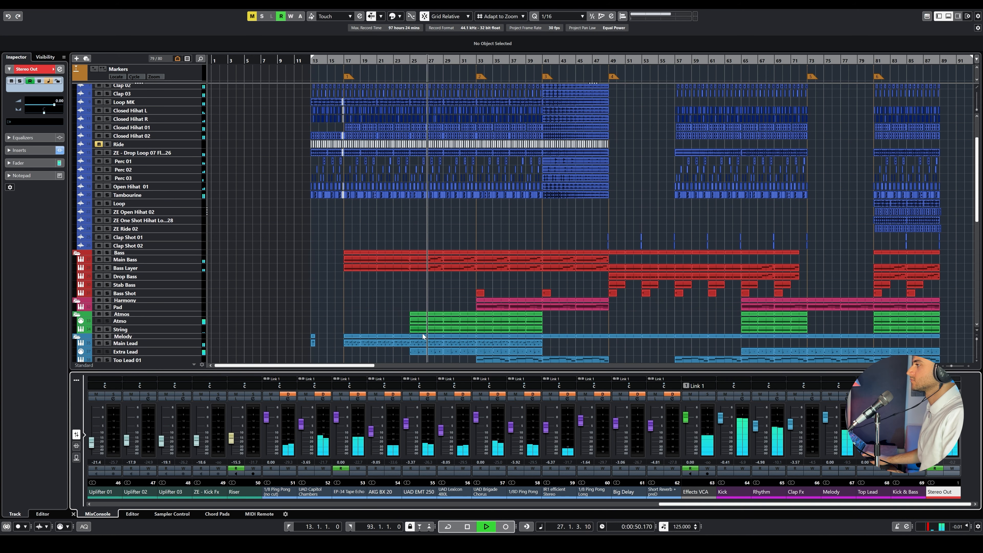
scroll(418, 322, "down", 3)
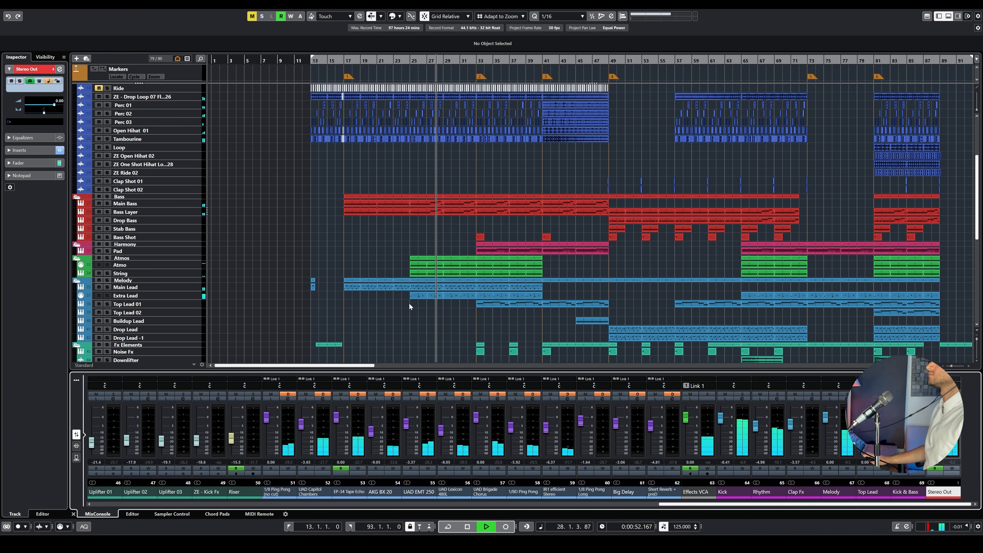
left_click_drag(556, 288, 431, 288)
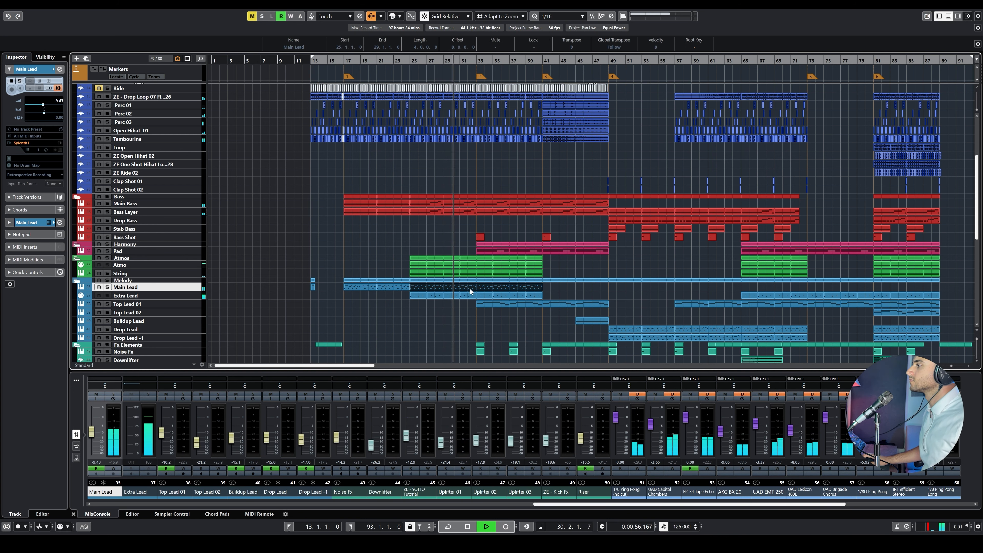
double_click(493, 303)
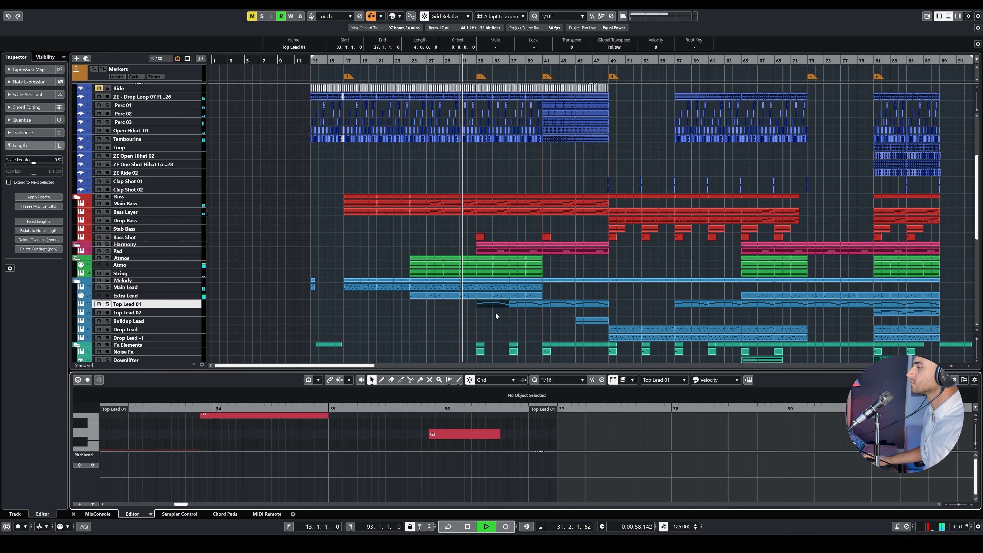
left_click(494, 295)
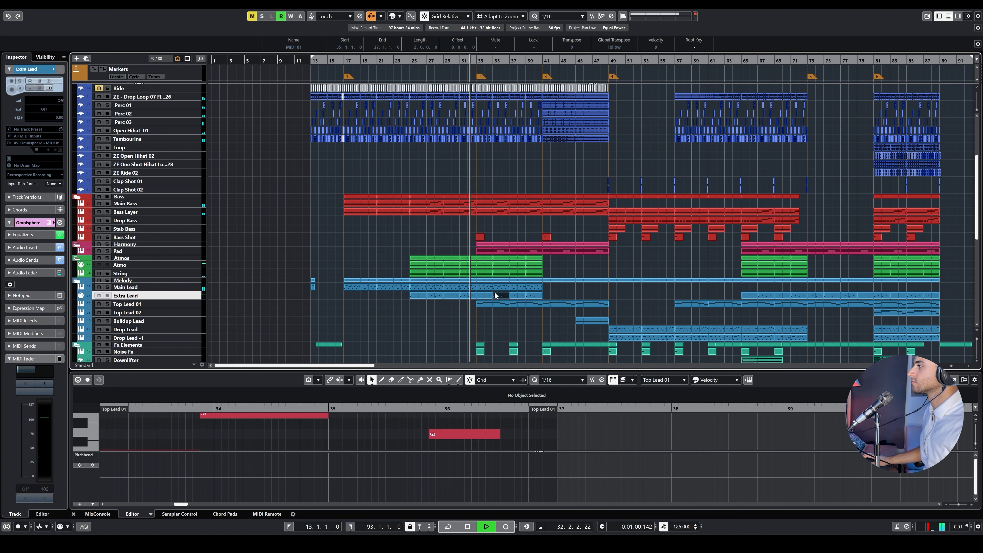
scroll(345, 433, "up", 1)
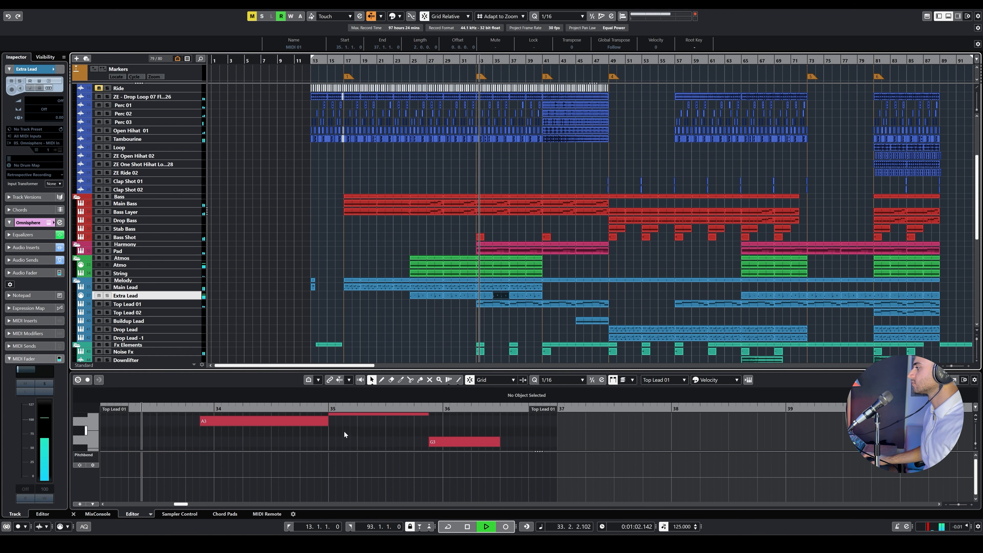
left_click(954, 380)
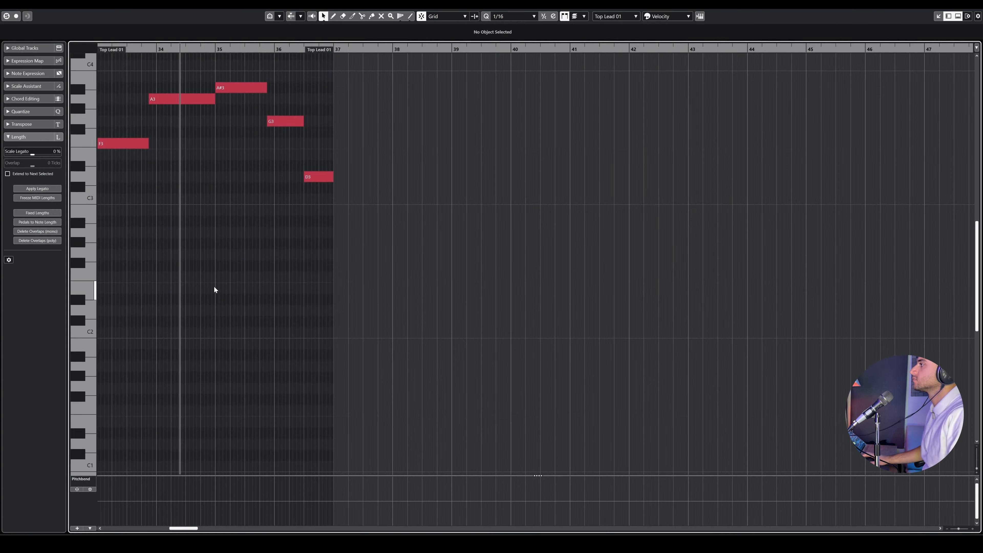
Step: Examine the Top Lead 01 notes between bars 33 and 37, and close the editor
scroll(225, 278, "left", 1)
scroll(316, 282, "up", 1)
scroll(319, 282, "left", 1)
scroll(330, 293, "up", 1)
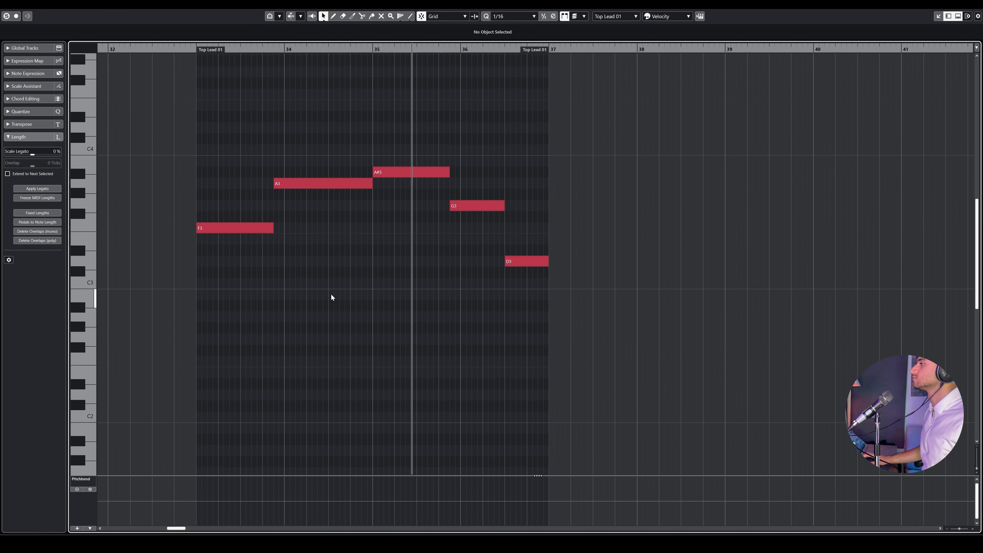
key("Return")
key("Return")
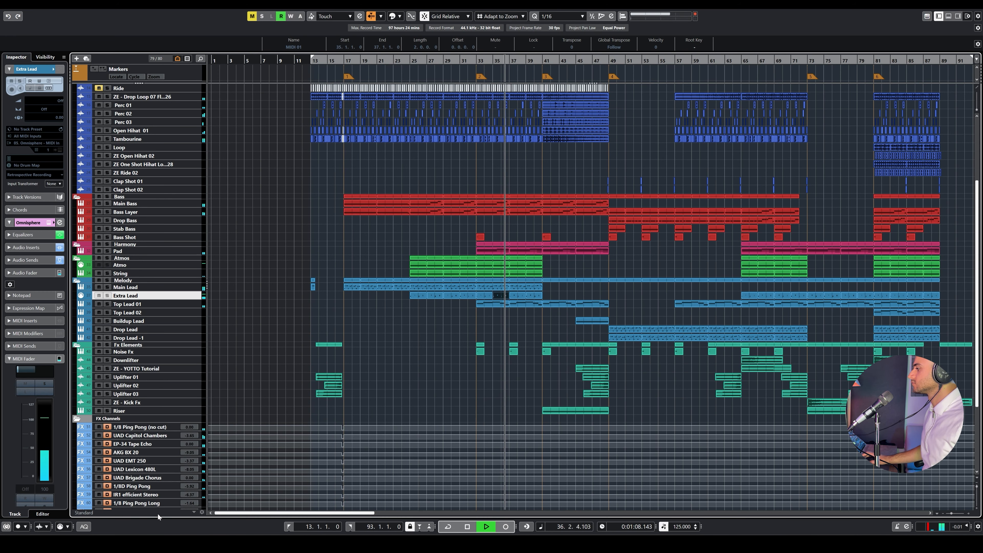
Step: Show the MixConsole again and bring the effects and group channels through Stereo Out into view
left_click(517, 306)
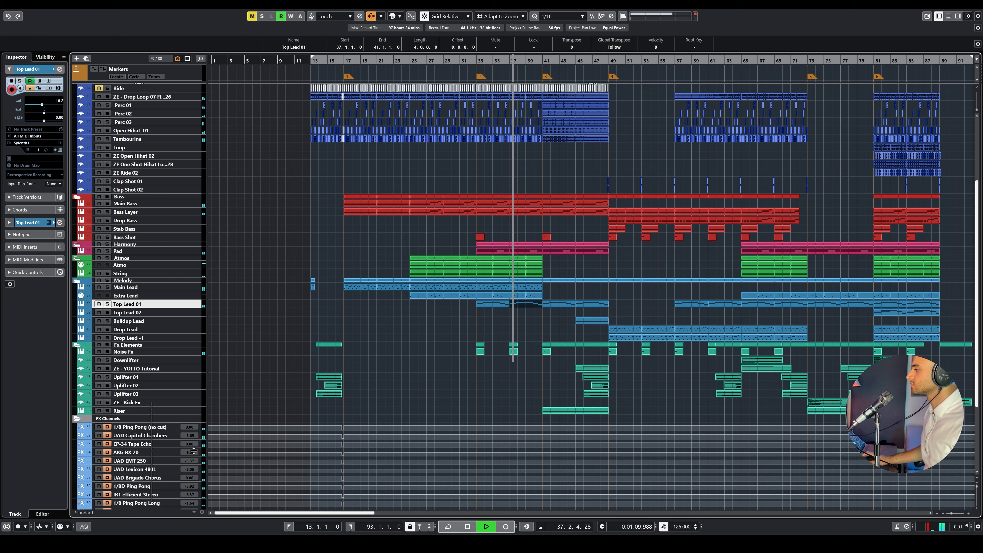
key("Return")
left_click(94, 514)
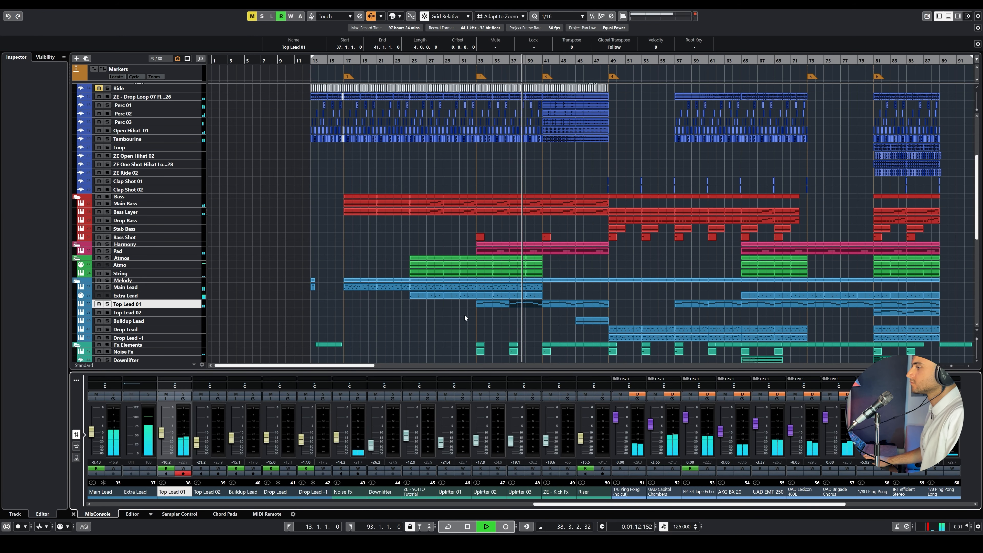
key("g")
left_click_drag(544, 504, 669, 505)
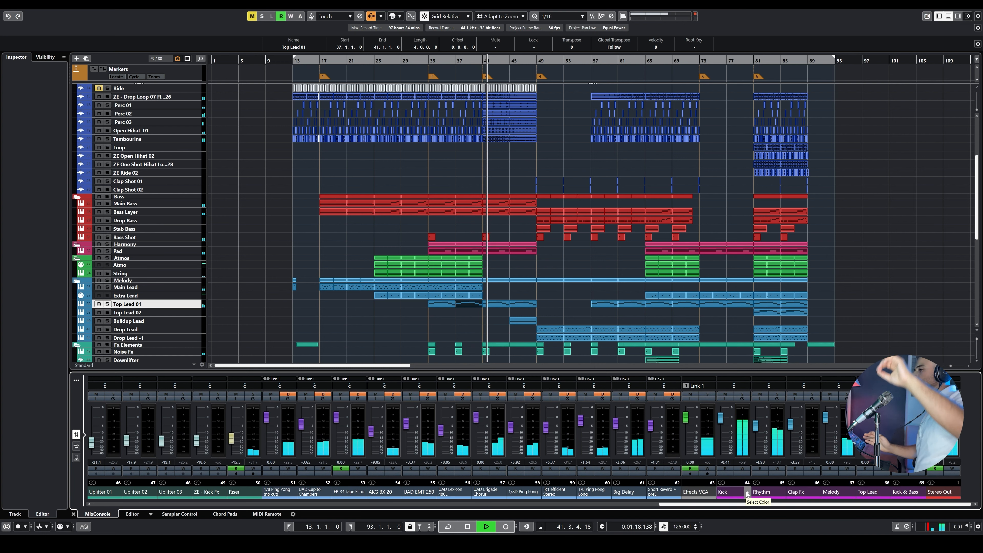
Step: Follow the playback through the drop and break, examining the rhythm, bass, melody and effects tracks up to the section at bar 81
left_click(405, 315)
scroll(417, 319, "up", 4)
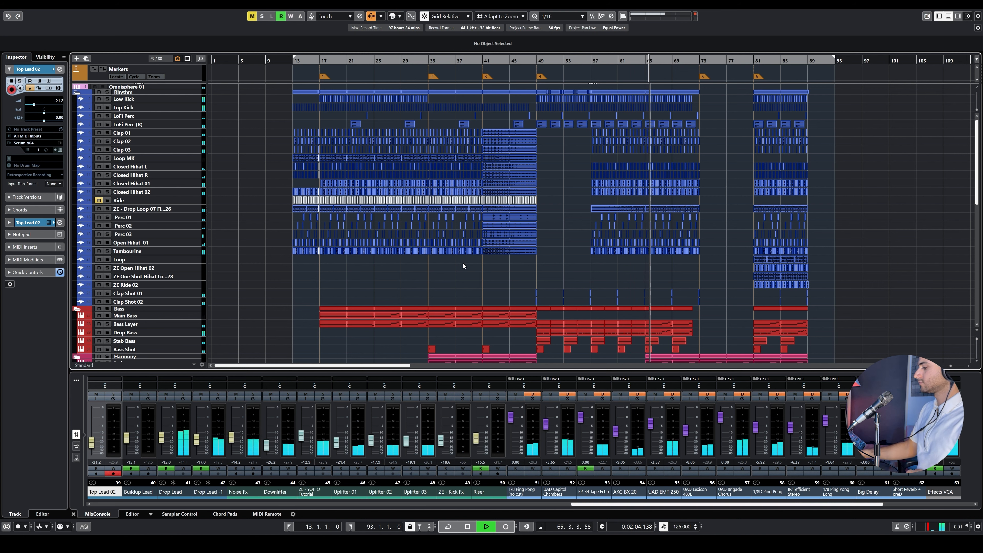
scroll(619, 281, "up", 3)
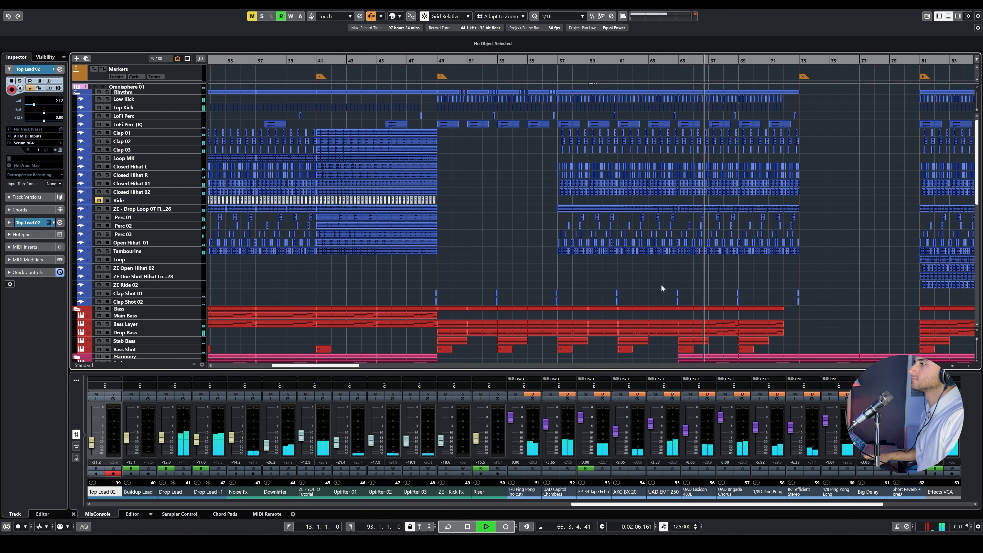
scroll(660, 286, "right", 2)
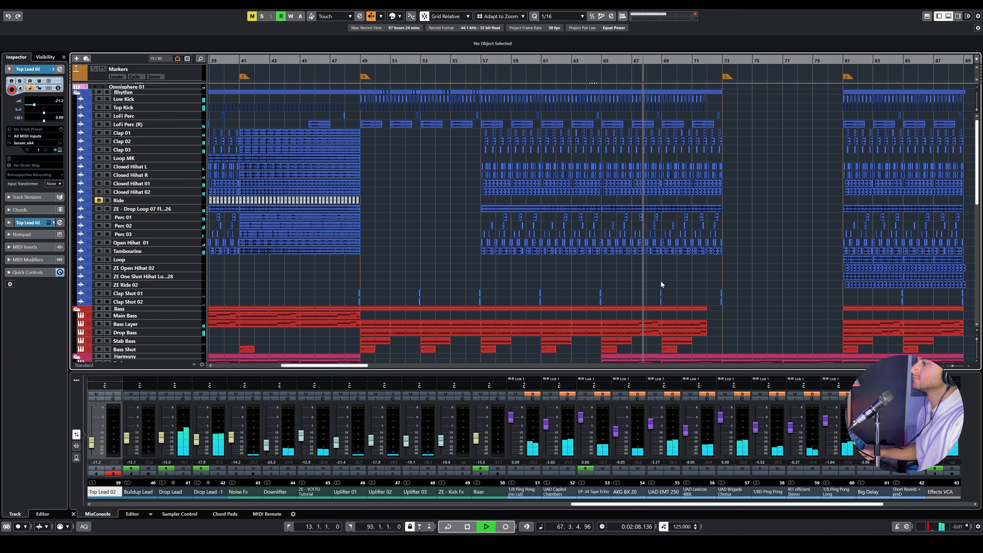
scroll(663, 280, "right", 2)
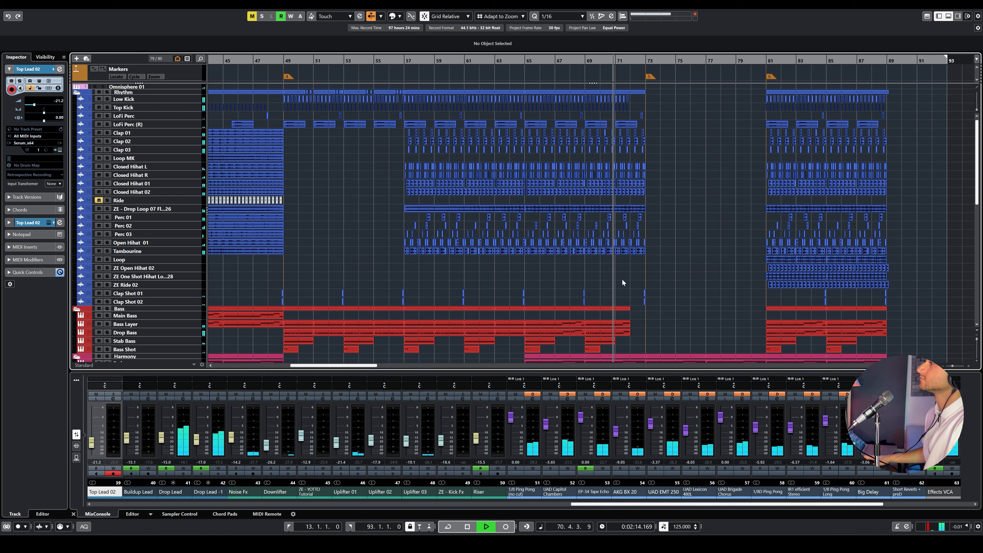
scroll(611, 276, "up", 3)
scroll(612, 273, "right", 2)
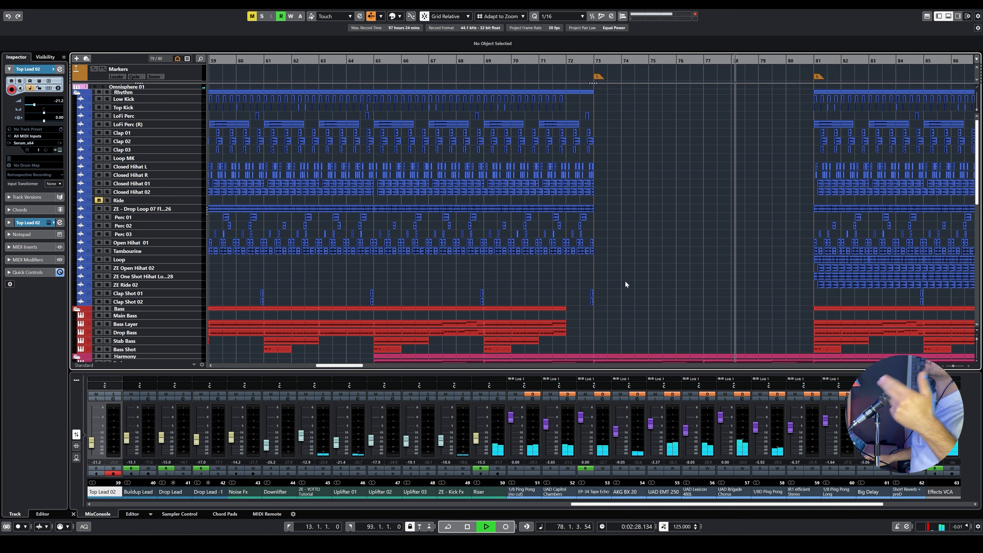
scroll(627, 271, "down", 6)
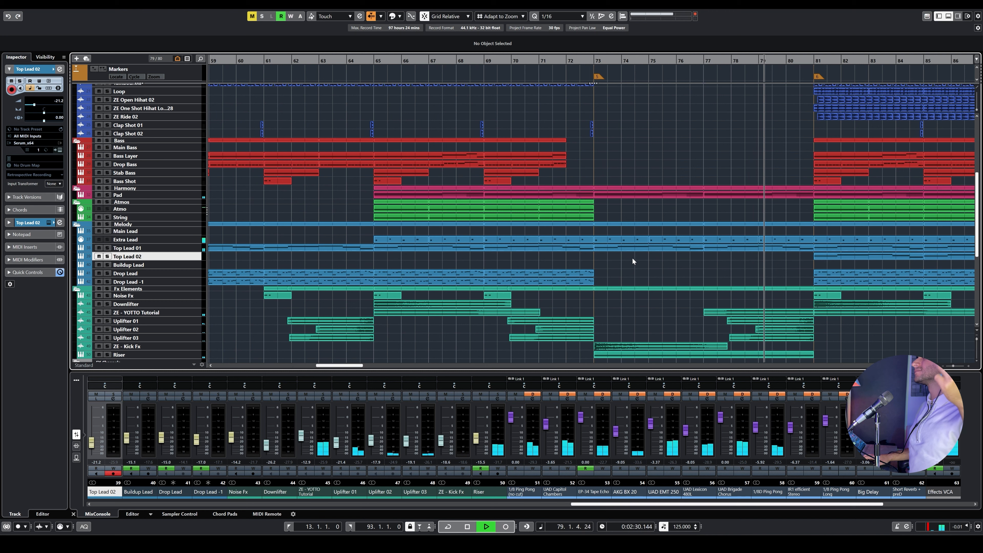
scroll(687, 244, "up", 6)
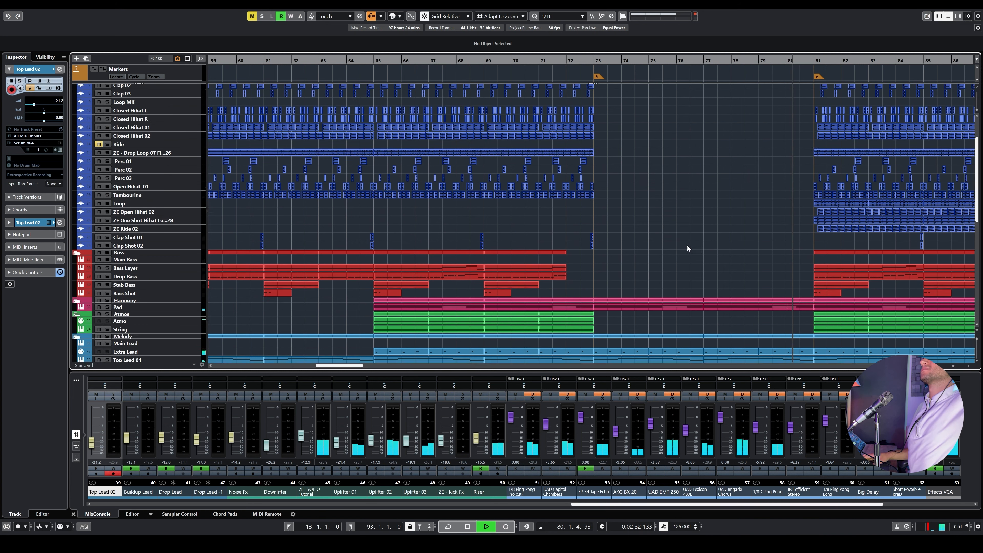
scroll(687, 248, "up", 3)
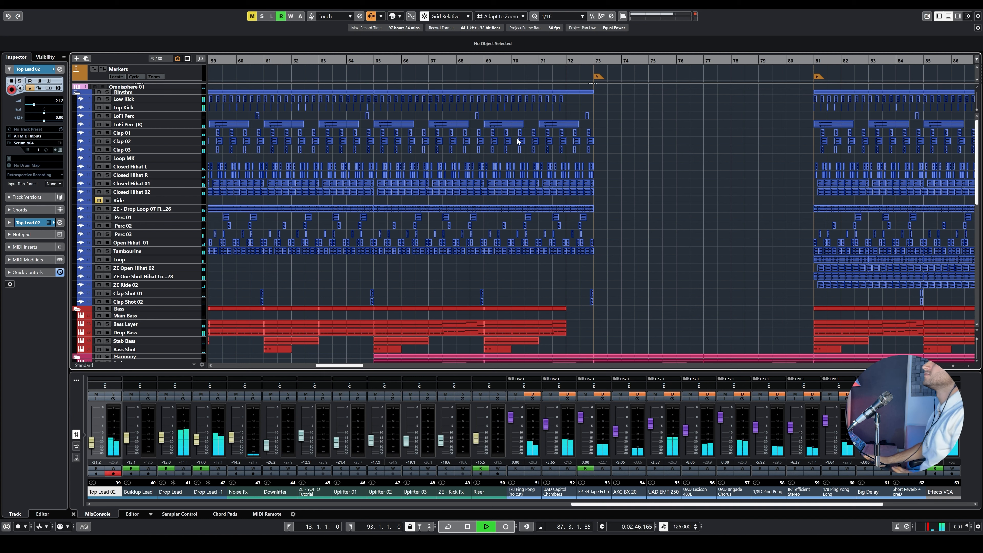
Step: Turn off auto-scroll and stop playback
left_click(370, 17)
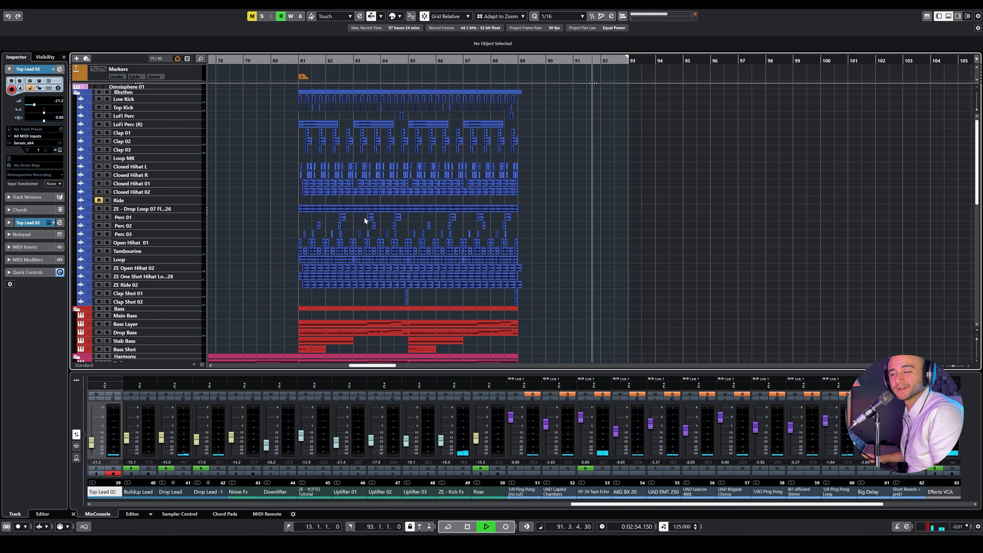
scroll(354, 239, "down", 3)
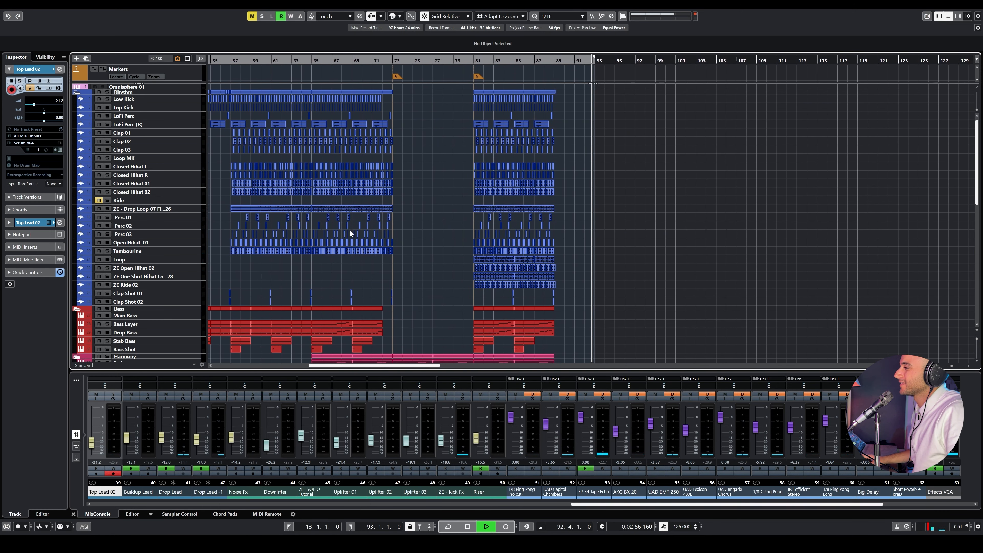
key("space")
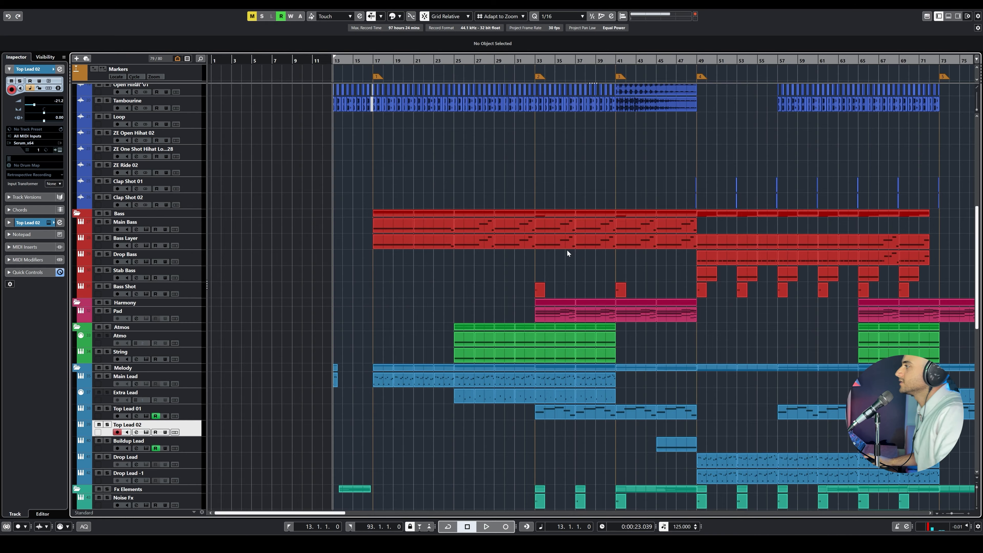
Step: Play the project from bar 13 and solo the Main Bass track and the whole Bass folder
scroll(567, 253, "down", 2)
left_click(324, 54)
key("space")
left_click(108, 221)
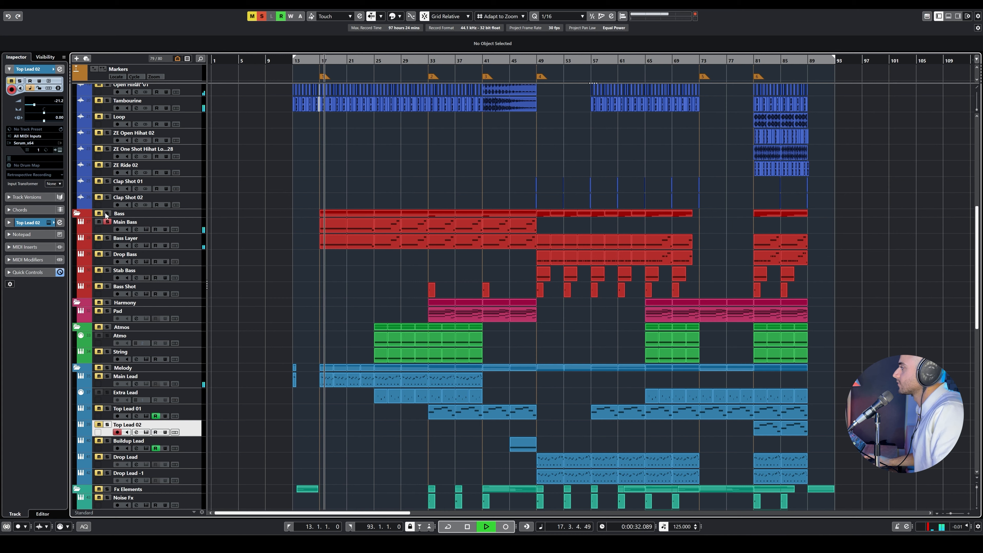
left_click(107, 213)
Step: Examine the notes of the Main Bass part at bar 21 in the full-size Key Editor, and close the editor
scroll(258, 209, "down", 1)
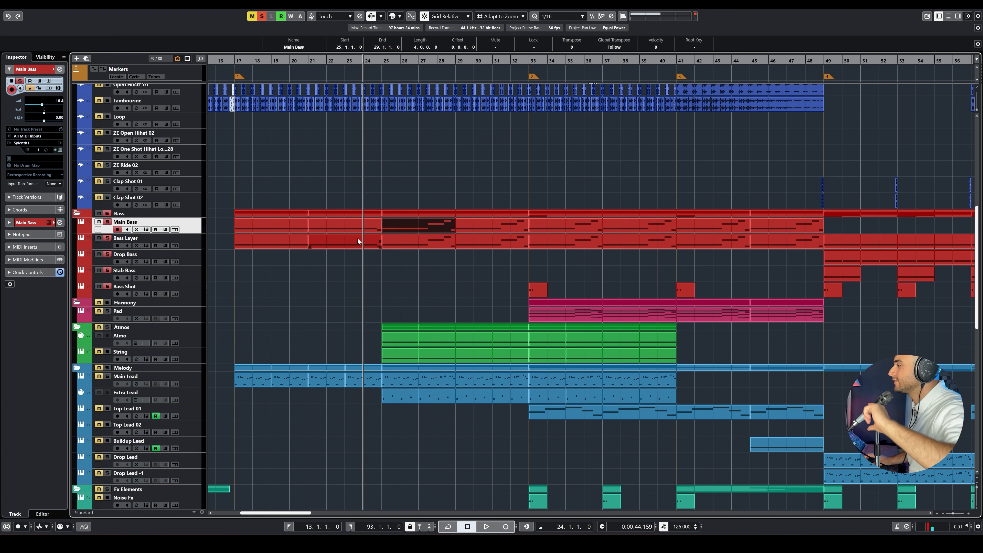
double_click(364, 228)
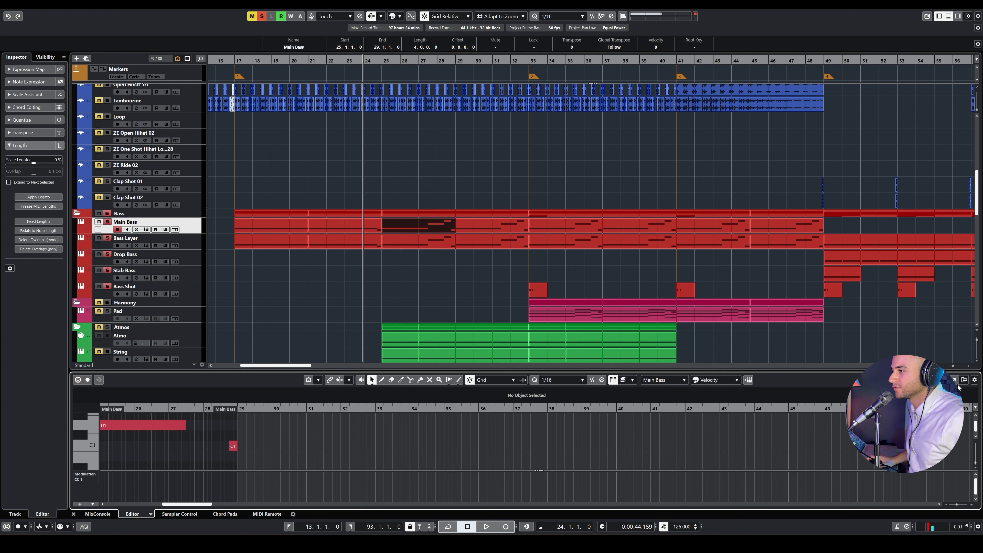
left_click(954, 380)
left_click(438, 244)
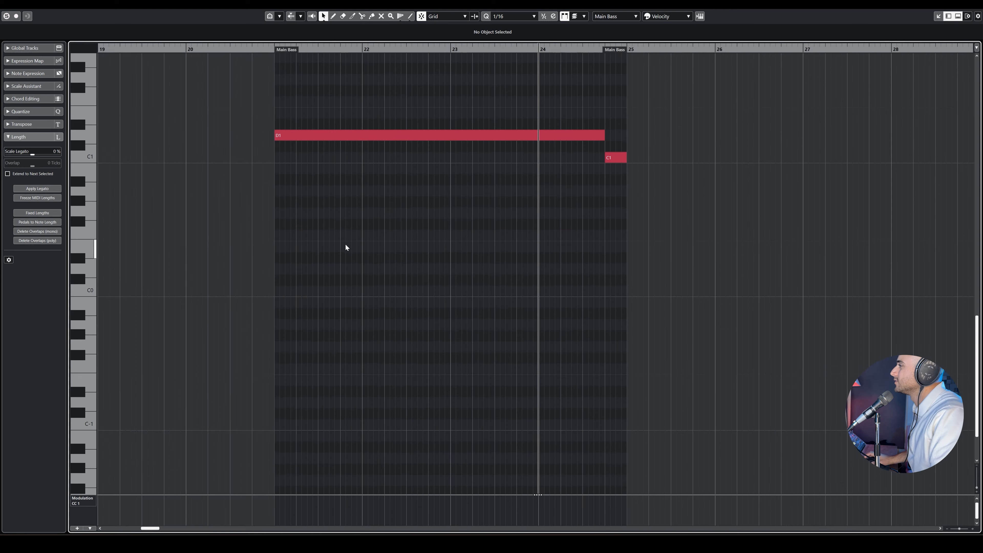
scroll(301, 198, "down", 1)
left_click_drag(510, 214, 524, 272)
key("Return")
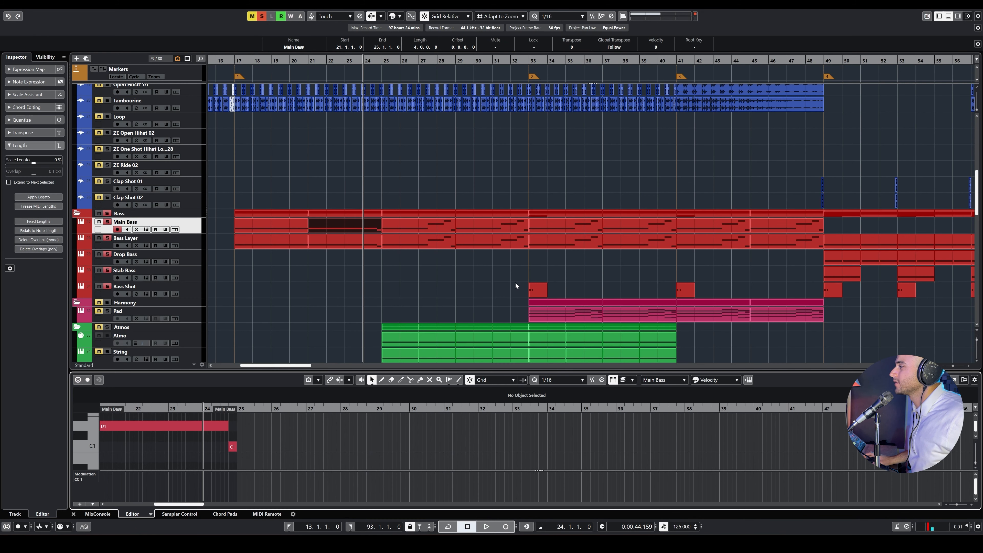
key("Return")
Step: Solo only the Main Bass track and loop its part from bar 33 to bar 37
left_click(263, 17)
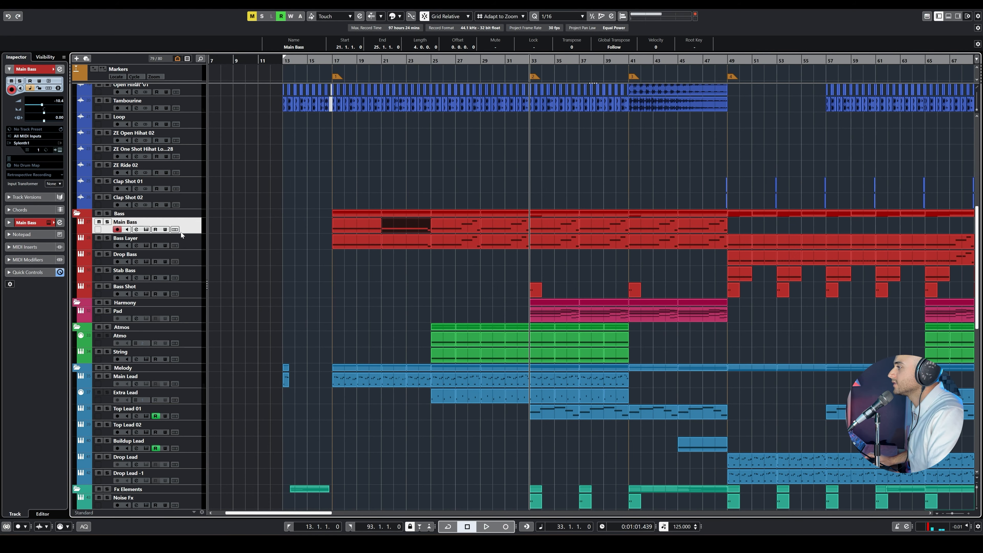
left_click(107, 222)
left_click(536, 227)
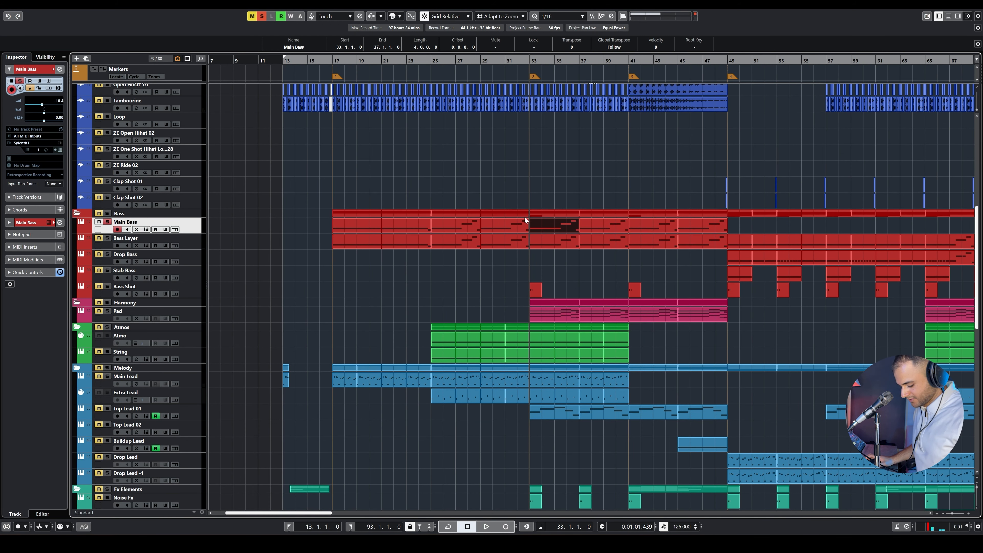
key("p")
key("KP_Divide")
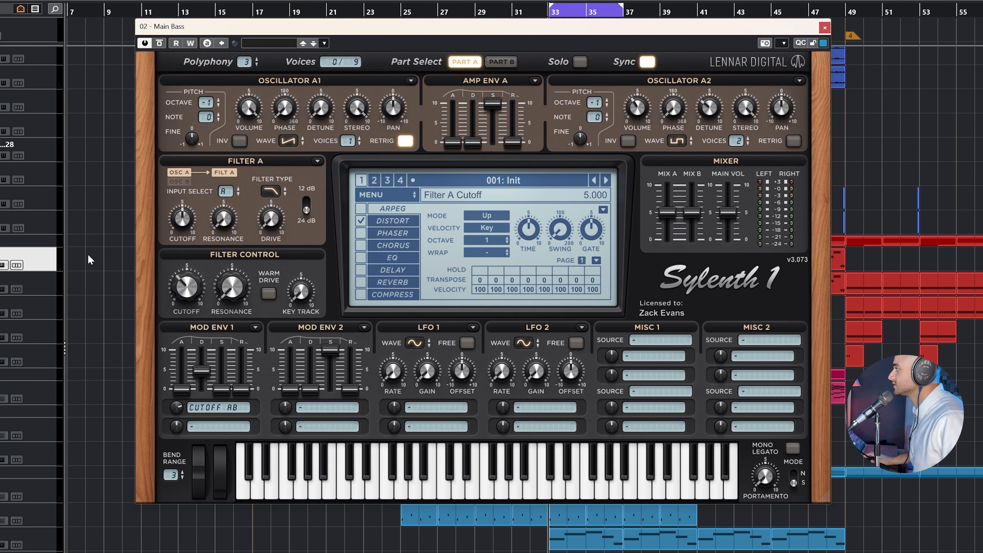
Step: Bypass the inserts in the Main Bass channel settings, moving the Sylenth1 window clear of them
left_click(136, 229)
left_click(169, 161)
left_click_drag(328, 30, 306, 221)
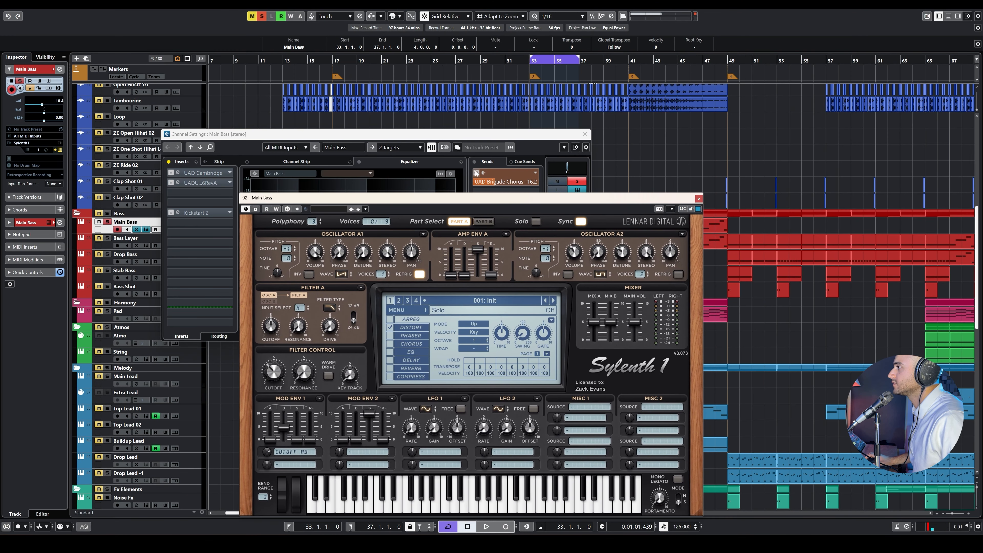
Step: Move the Sylenth1 window clear of the channel settings and bypass the Main Bass equalizer's pre filter and 2 LMF band
left_click_drag(583, 200, 551, 382)
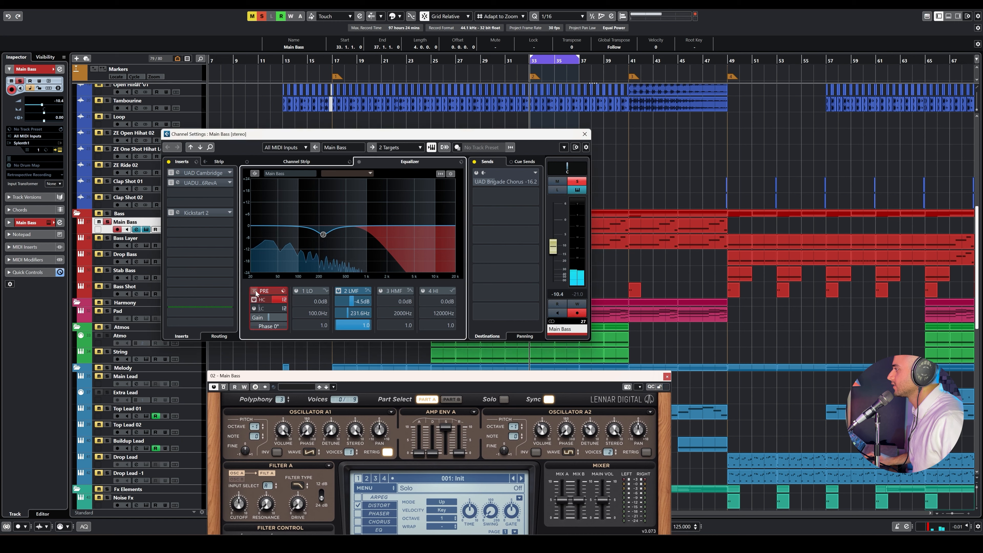
left_click(338, 291)
Step: Bring the Sylenth1 window forward and vary Oscillator A2's volume between zero and its set level to hear its contribution
left_click_drag(371, 372, 364, 140)
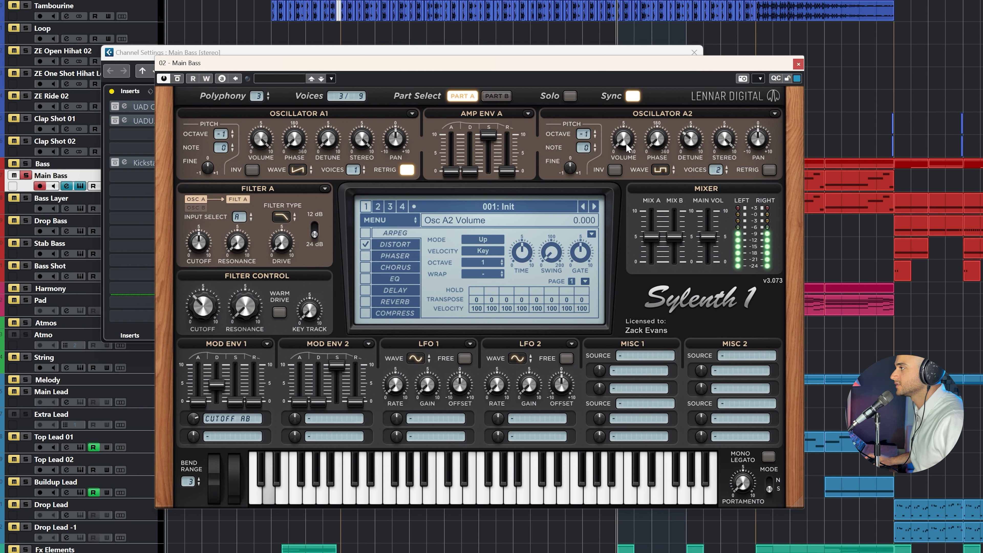
left_click_drag(625, 142, 629, 112)
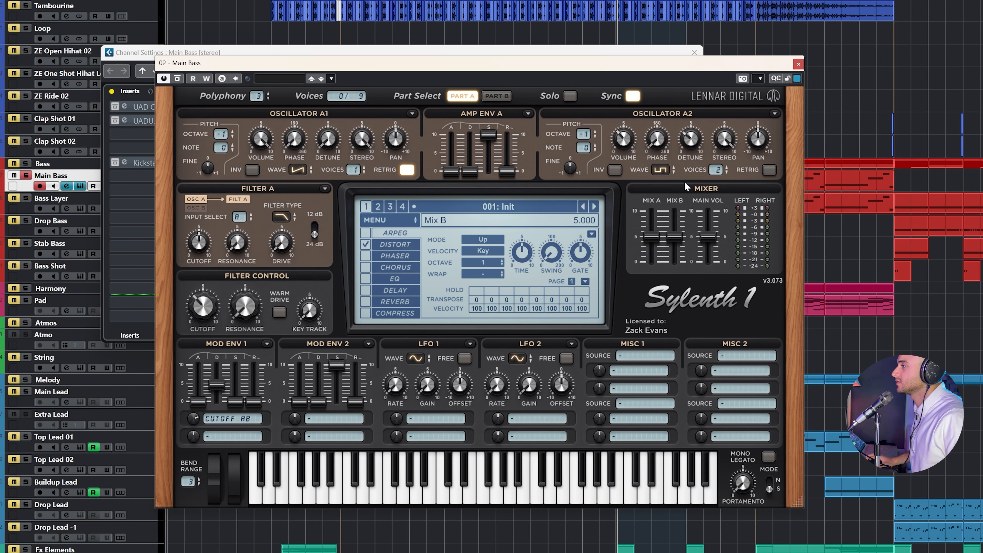
left_click_drag(619, 127, 621, 147)
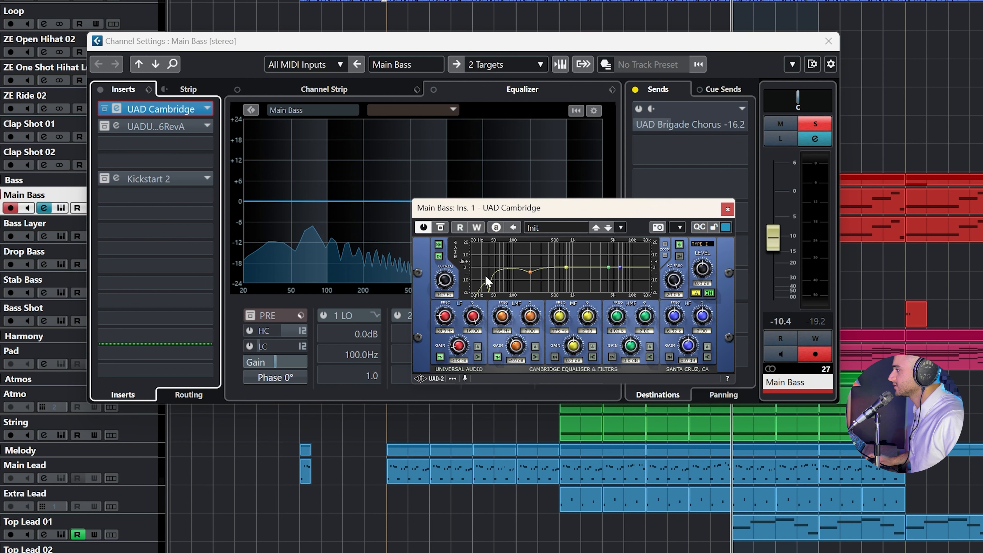
Step: Examine the active UAD UA 1176 Rev A insert on Main Bass, reactivate Kickstart 2, and close the insert windows
left_click(151, 126)
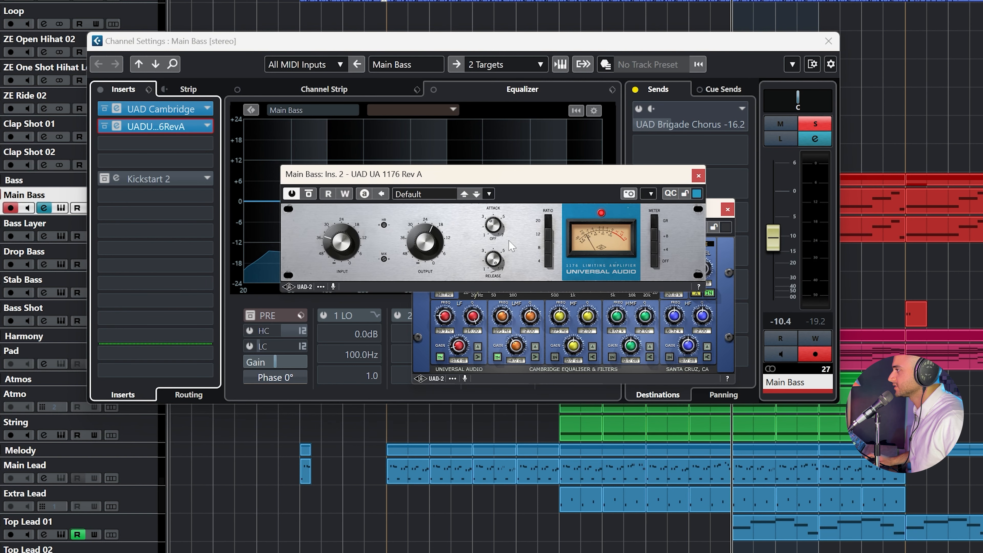
left_click(695, 175)
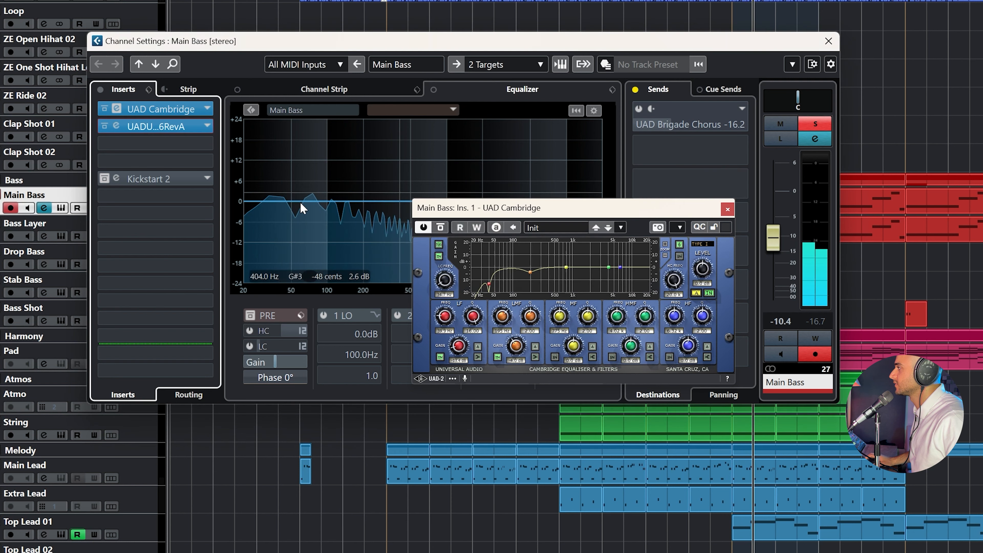
left_click(103, 178)
left_click(116, 110)
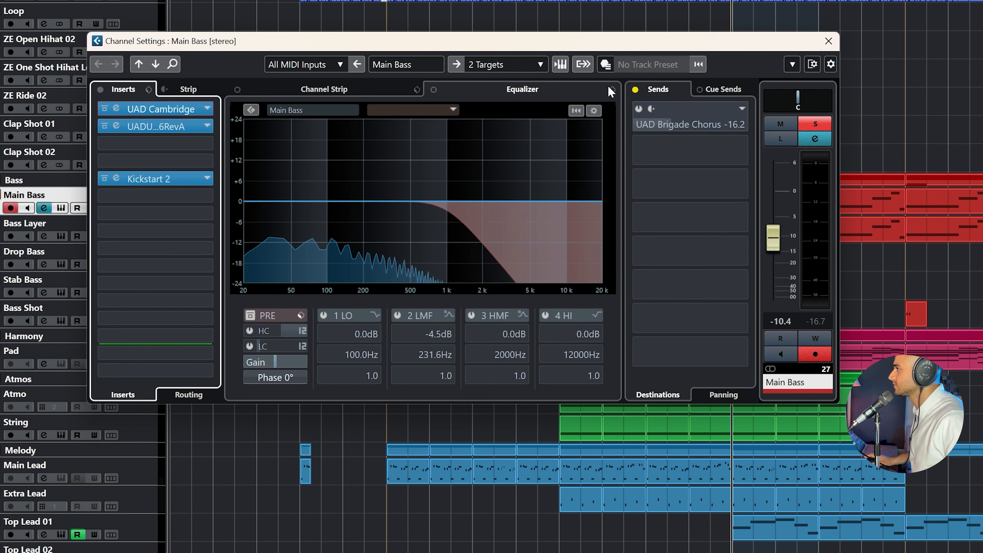
Step: Compare the UAD Brigade Chorus send on Main Bass at level 0 switched on and off, and leave it active at -16.2
left_click(629, 118)
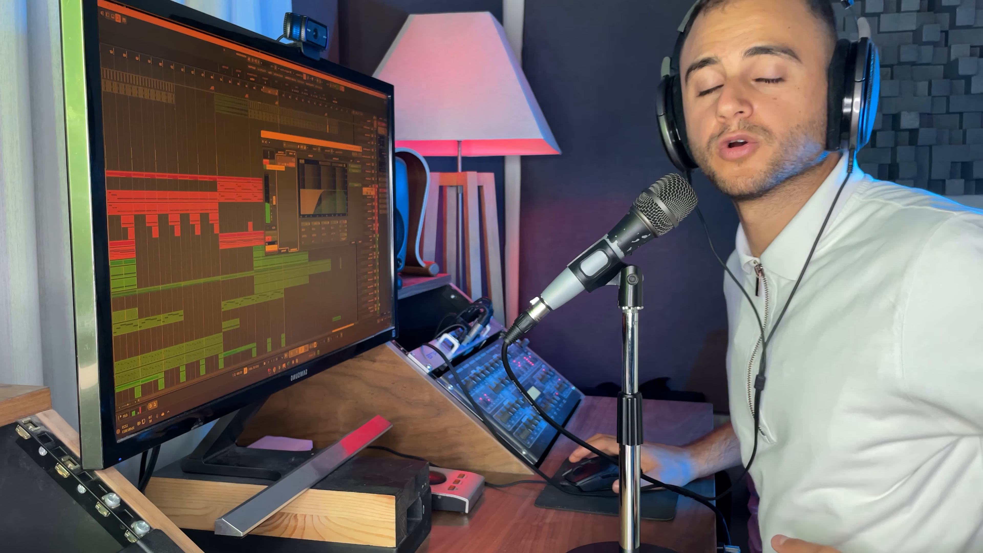
double_click(680, 128)
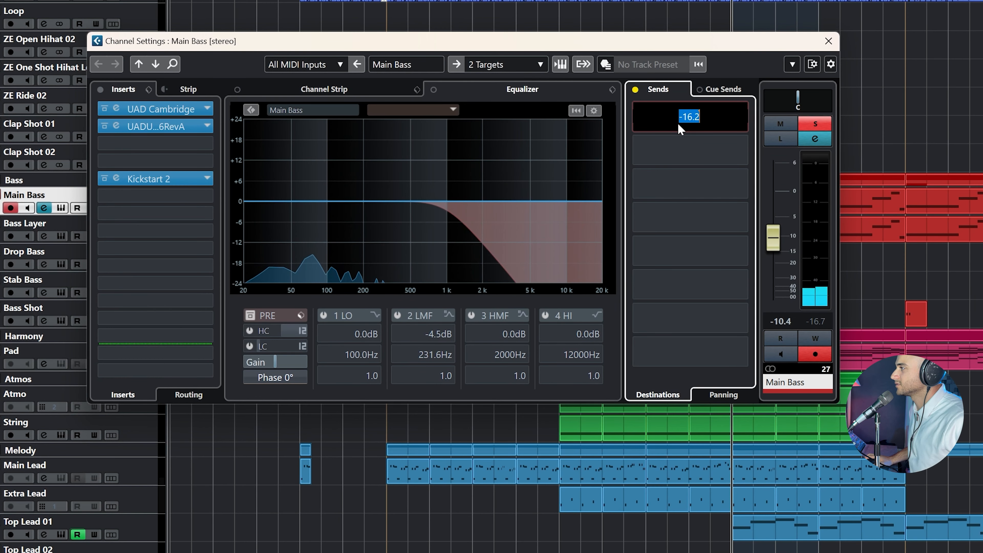
type("0")
key("Return")
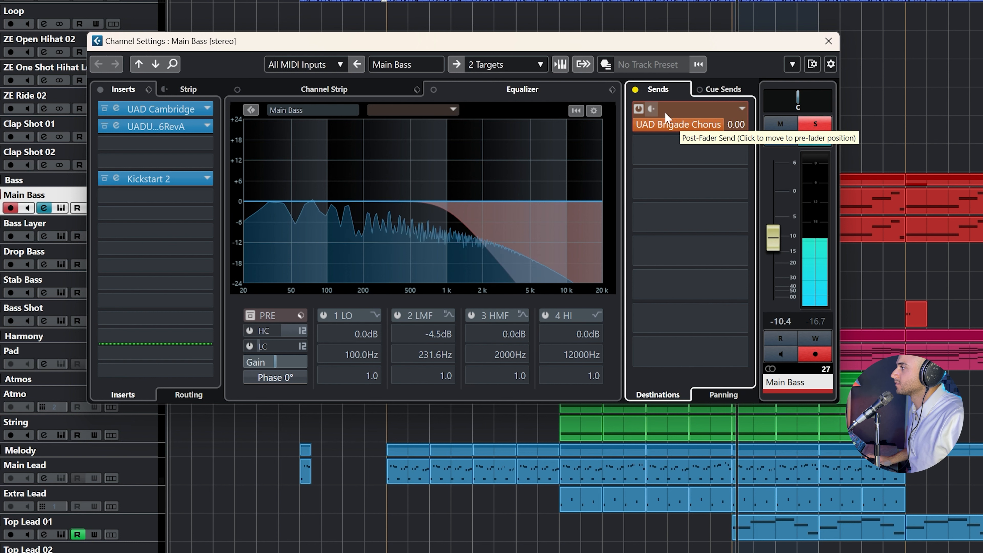
left_click(638, 110)
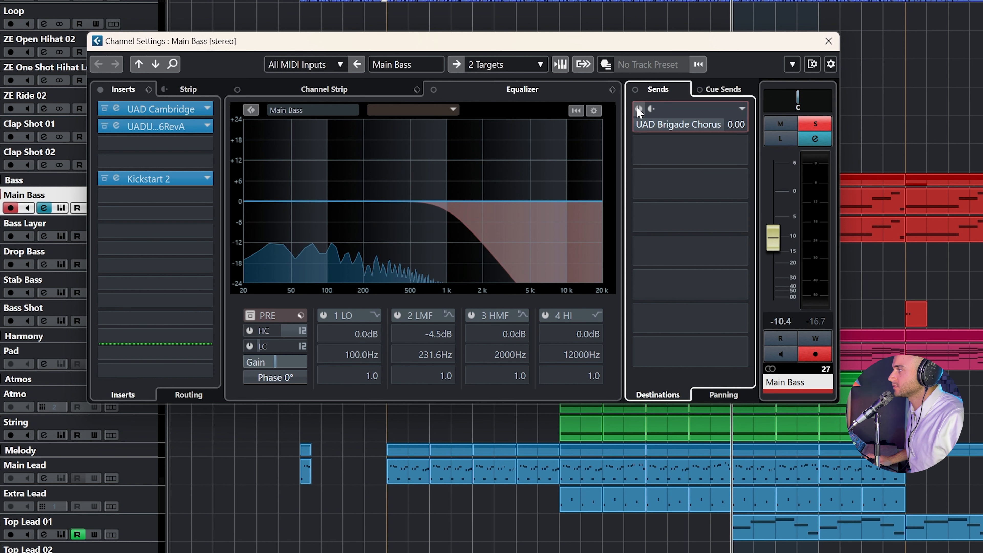
left_click(638, 110)
left_click_drag(696, 125, 583, 145)
key("space")
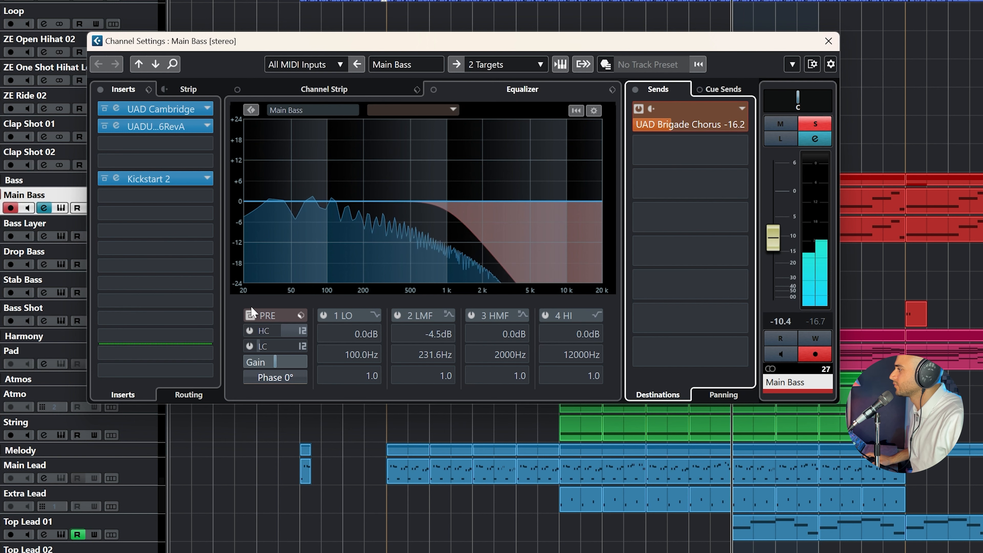
Step: Reactivate the Main Bass equalizer's pre filter and 2 LMF band, keeping the other bands off
left_click(249, 315)
left_click(323, 316)
left_click(397, 315)
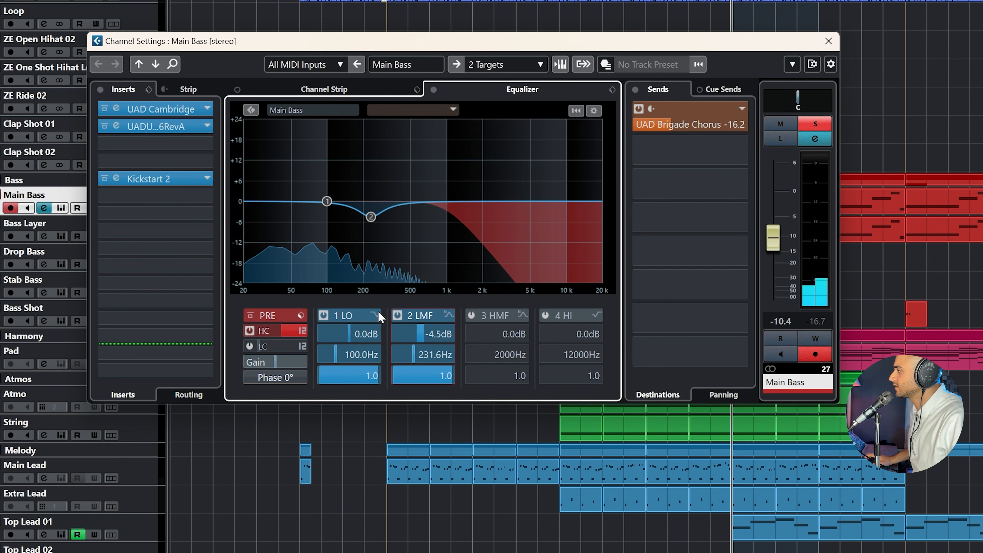
left_click(325, 315)
left_click(485, 315)
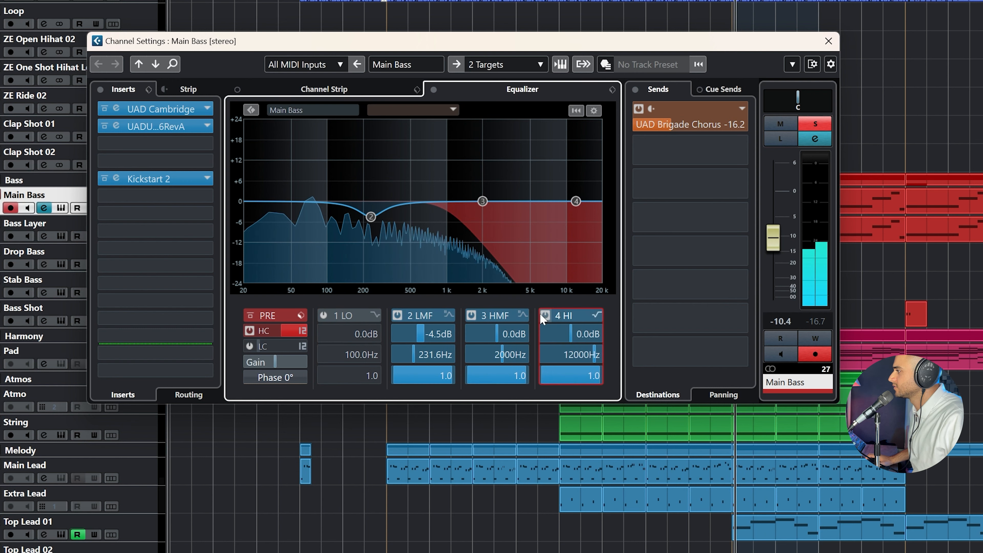
left_click(485, 315)
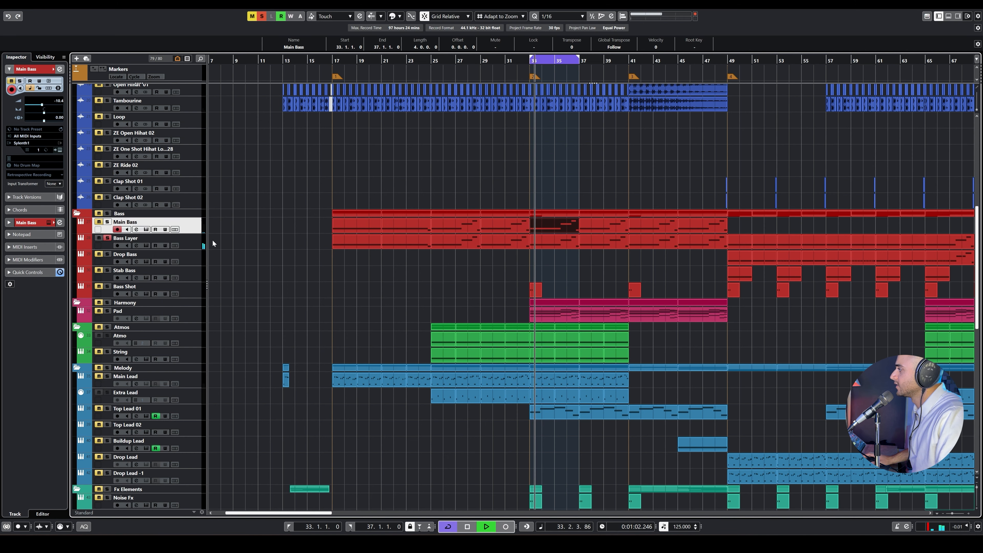
Step: Play the Bass Layer track on its own and with the whole Bass folder, and solo only Bass Layer
left_click(182, 242)
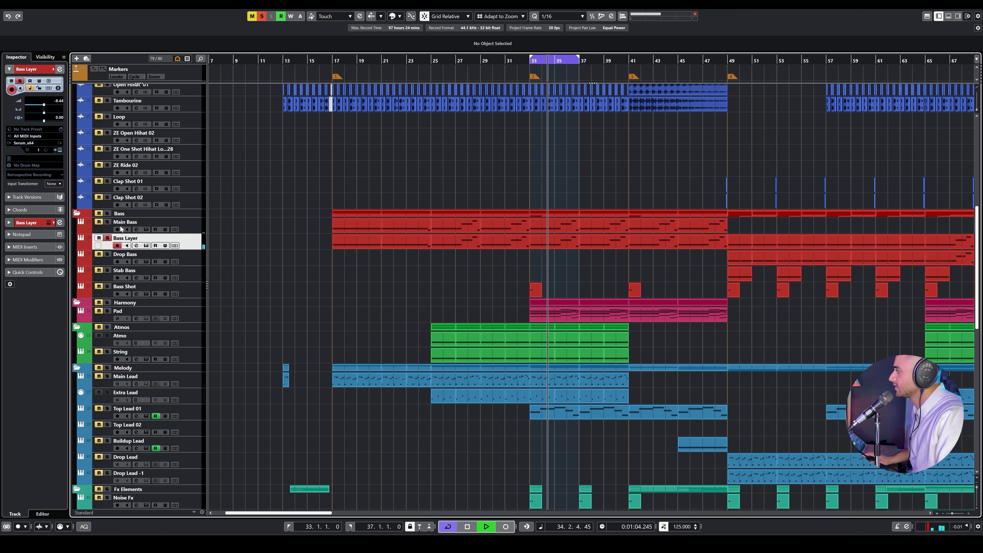
left_click(263, 17)
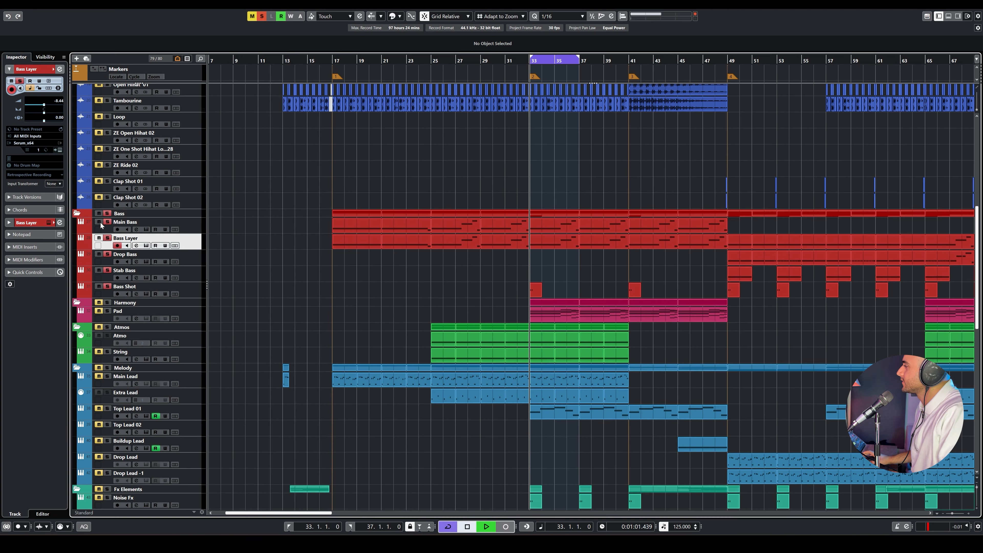
scroll(398, 248, "right", 2)
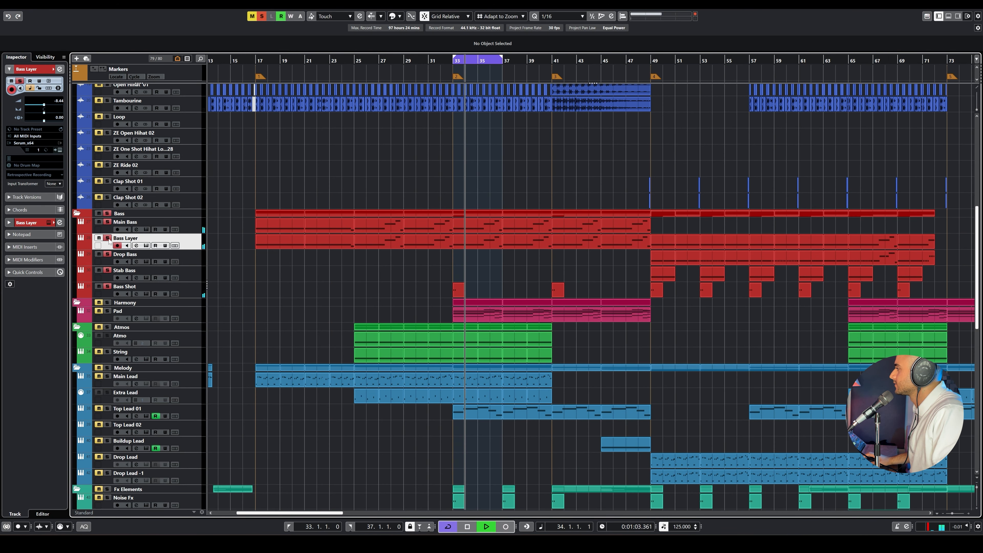
left_click(108, 238, "ctrl")
Step: Open the Bass Layer's Serum instrument and channel settings, and arrange Serum beside the inserts and equalizer
left_click(146, 245)
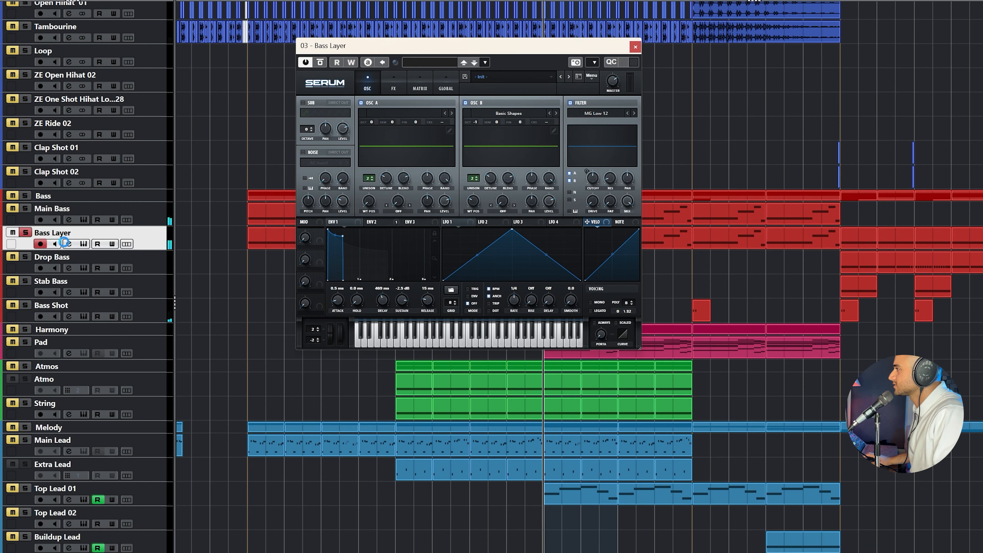
left_click(136, 246)
left_click_drag(329, 45, 510, 35)
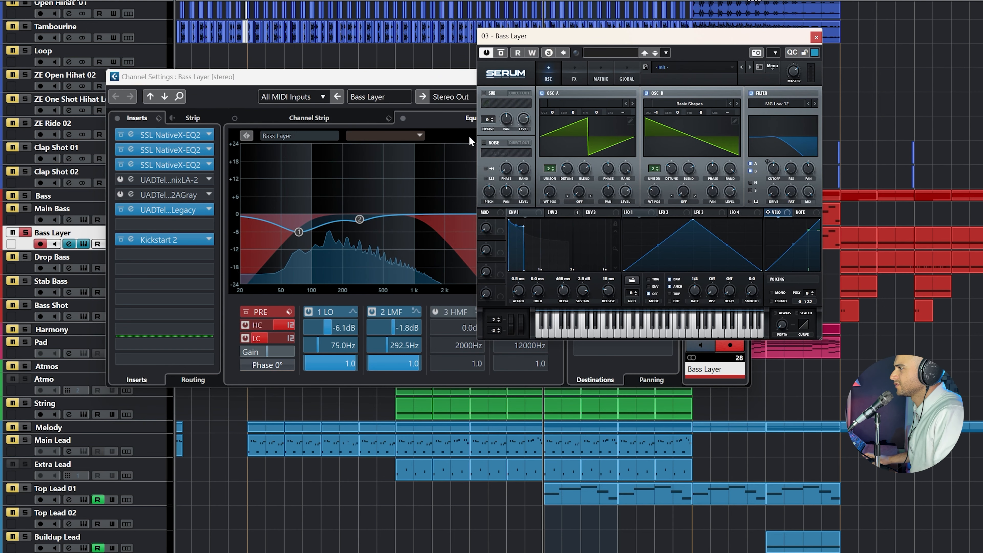
Step: Compare the Bass Layer sound with all inserts bypassed and active, and close the Serum window
left_click(117, 118)
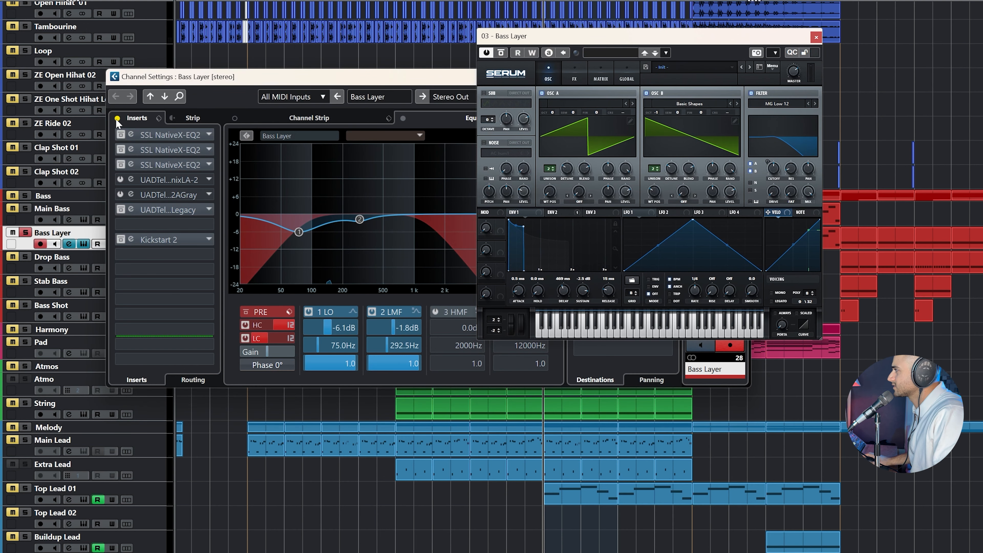
key("space")
left_click(116, 119)
left_click(816, 37)
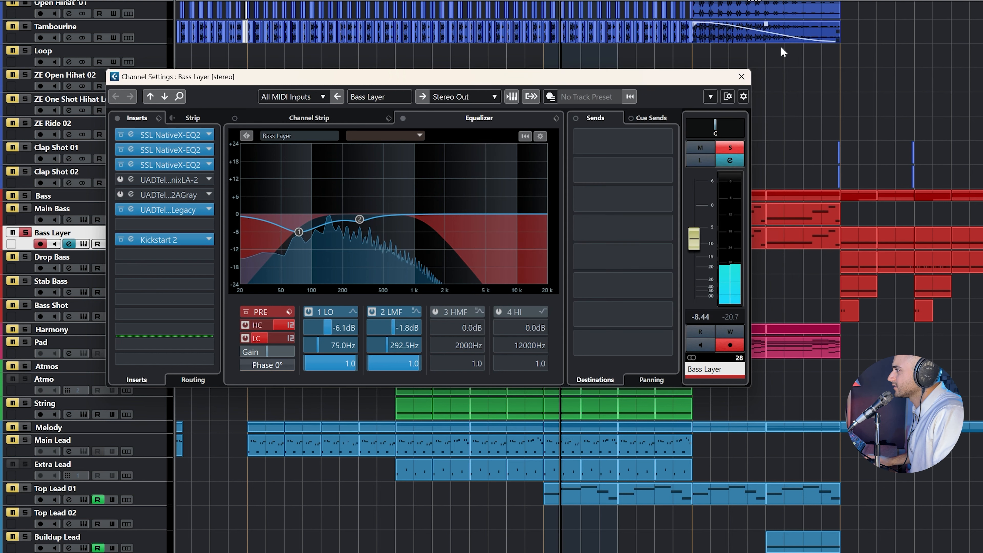
Step: Examine the curves of the three SSL Native X-EQ 2 inserts on the Bass Layer channel, opening and closing each one
left_click(131, 134)
left_click(131, 135)
left_click(134, 149)
left_click(133, 150)
left_click(138, 164)
left_click(142, 166)
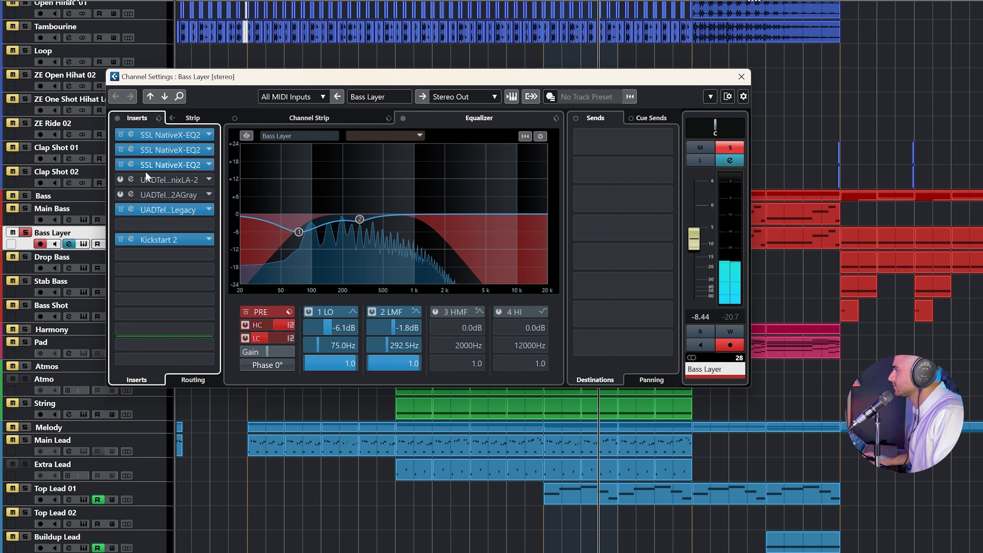
left_click(149, 138)
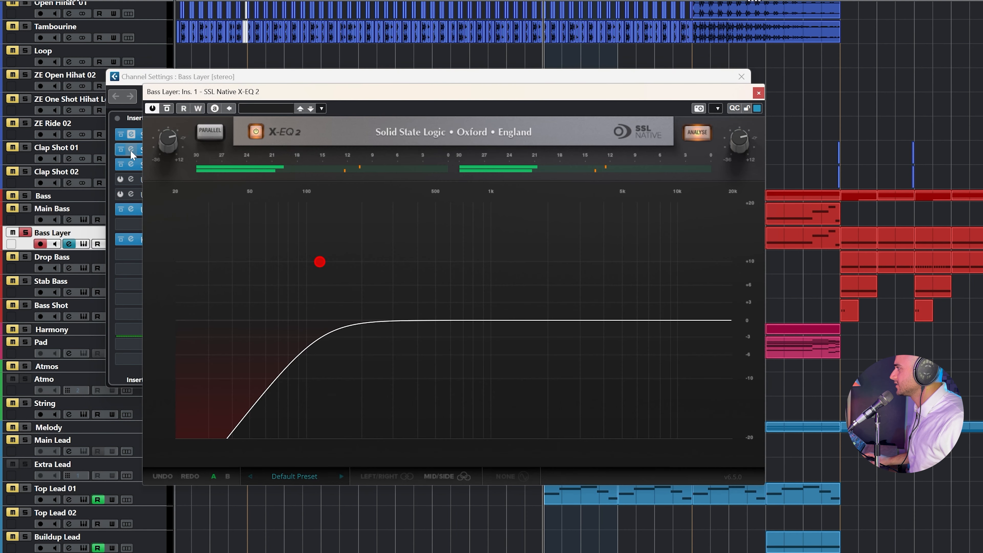
left_click(131, 149)
left_click(130, 164)
left_click(131, 164)
left_click(131, 150)
left_click(132, 134)
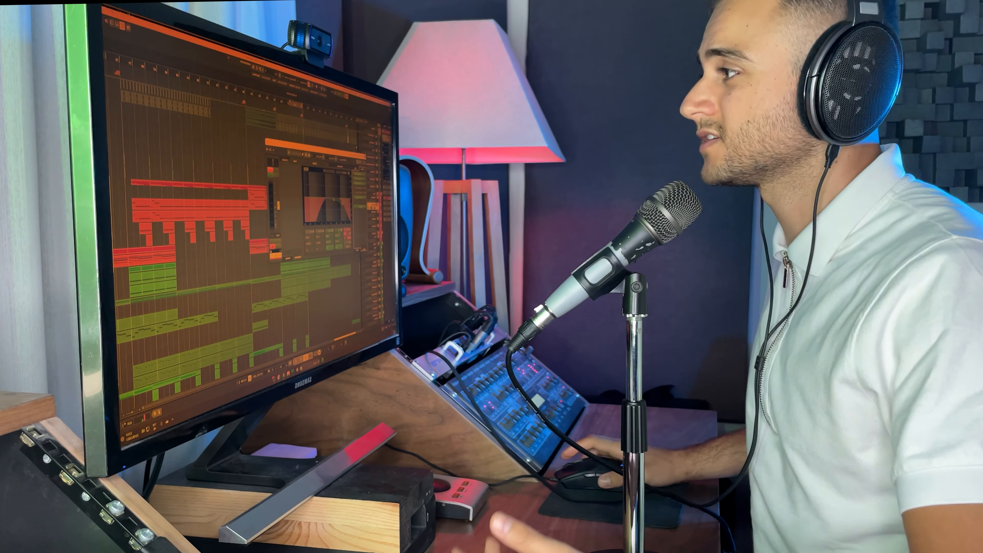
Step: Clear all solos and play the full mix in the loop from bar 33
left_click(268, 143)
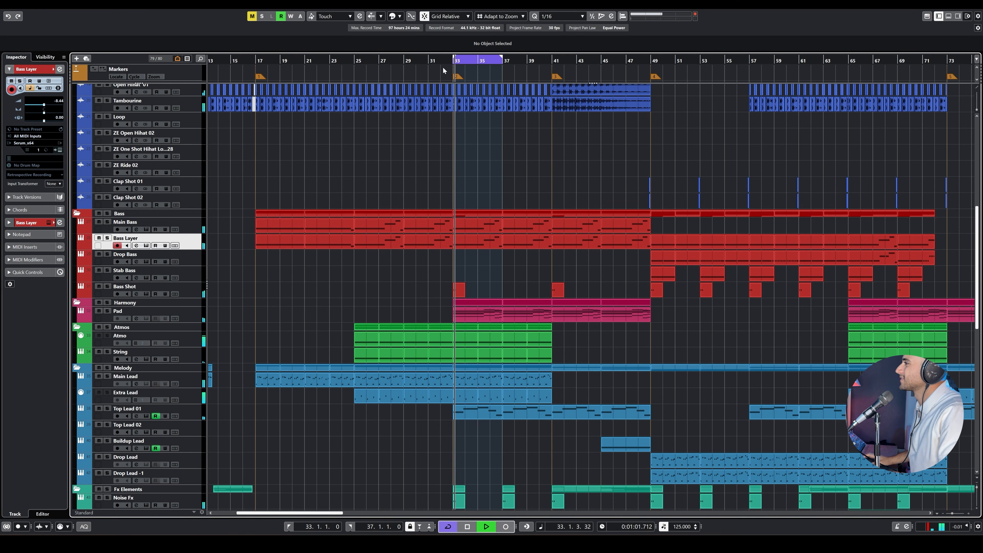
scroll(417, 204, "down", 1)
key("space")
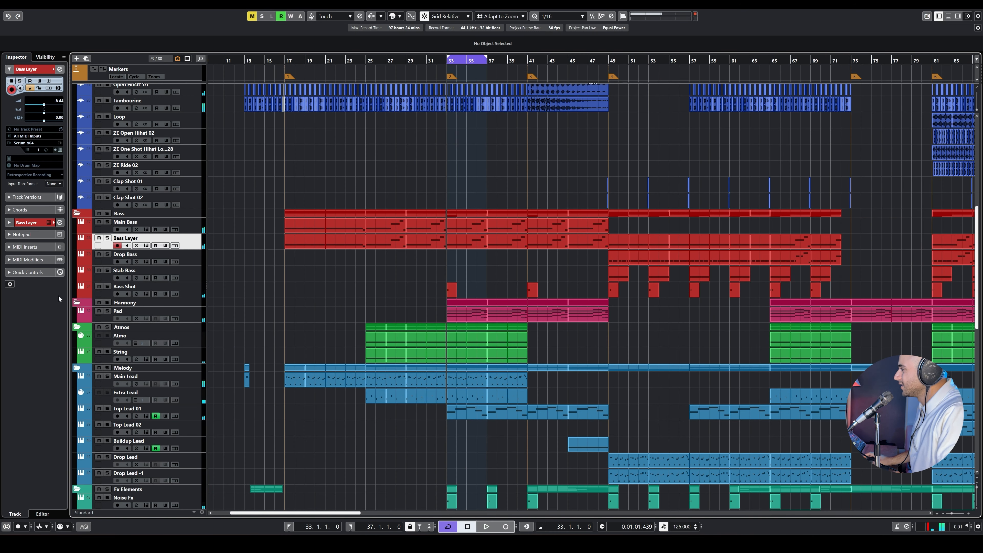
Step: Solo the Bass Shot track and play its parts from bars 33, 41 and 65
left_click(107, 287)
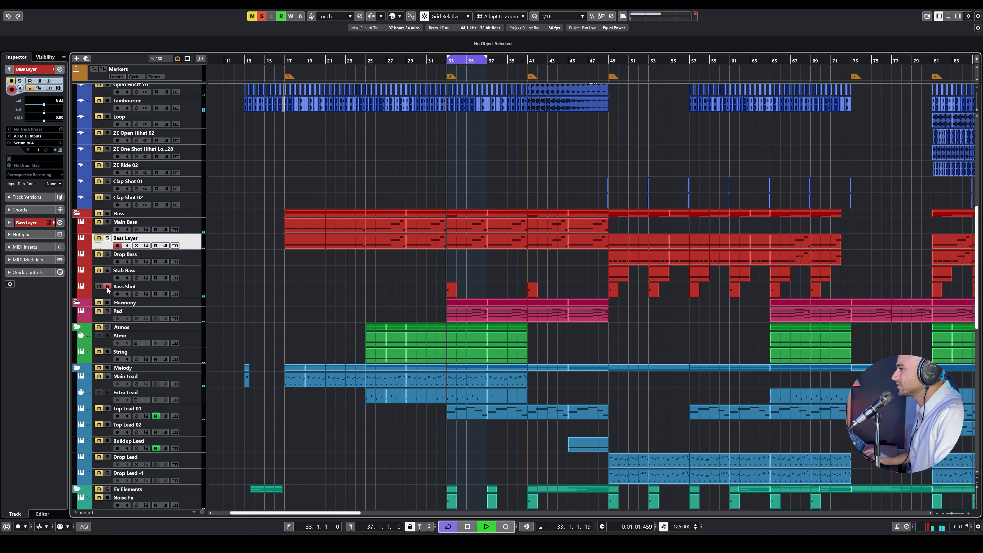
left_click(527, 62)
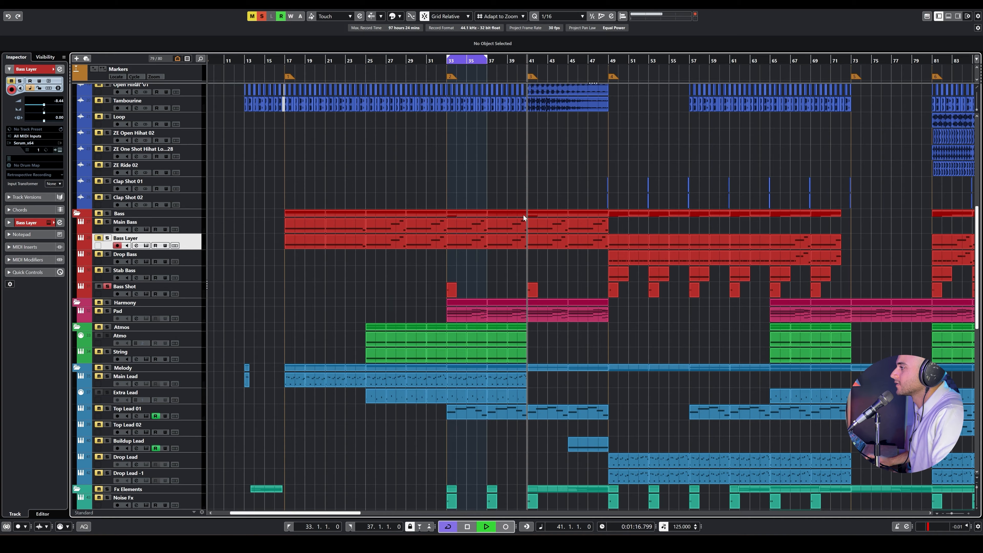
scroll(569, 173, "right", 5)
left_click(620, 61)
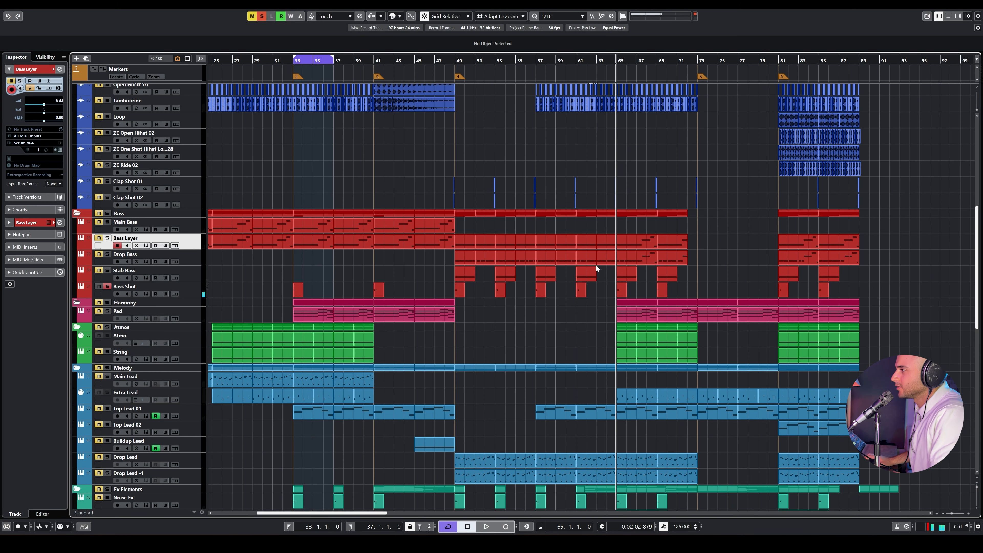
Step: Add the Noise Fx track to the solo and play it together with Bass Shot from bar 65
key("g")
scroll(560, 276, "down", 6)
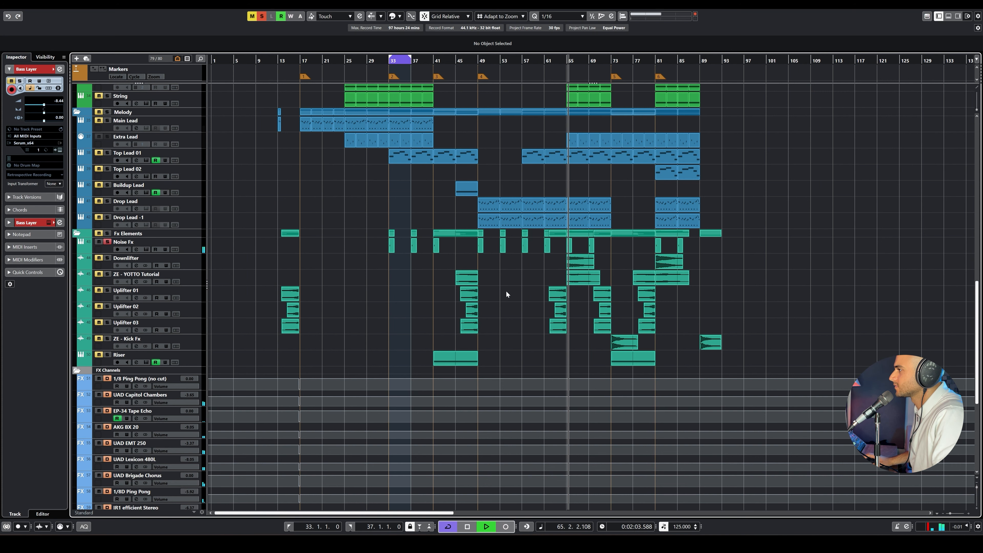
scroll(494, 276, "up", 6)
key("space")
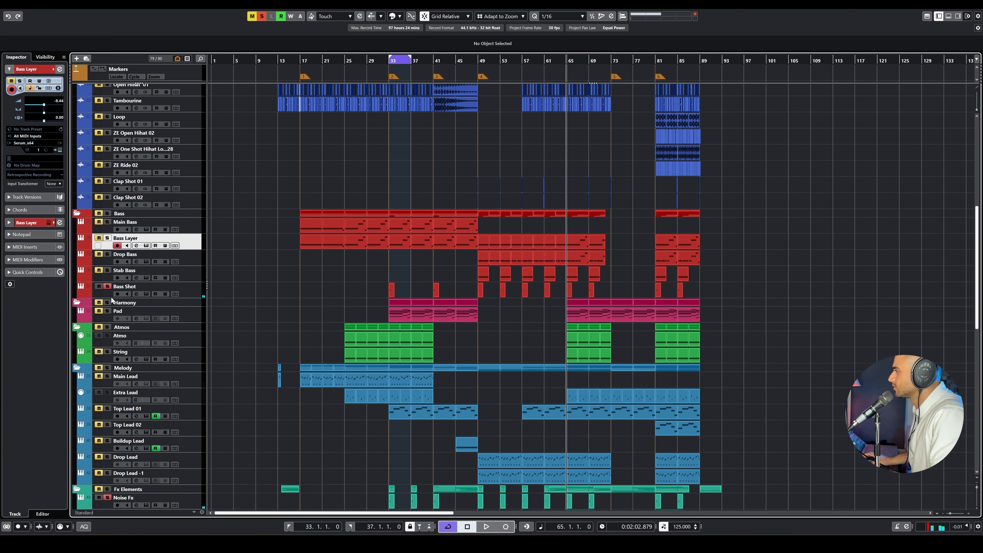
Step: Look at the Bass Shot track's channel settings and its Serum patch, and close both windows
left_click(136, 294)
left_click(137, 293)
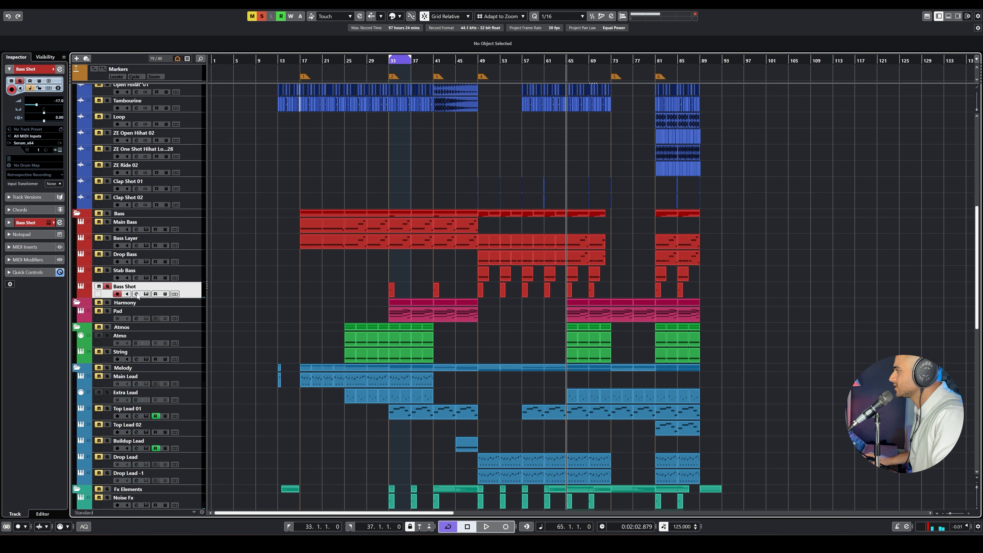
left_click(146, 293)
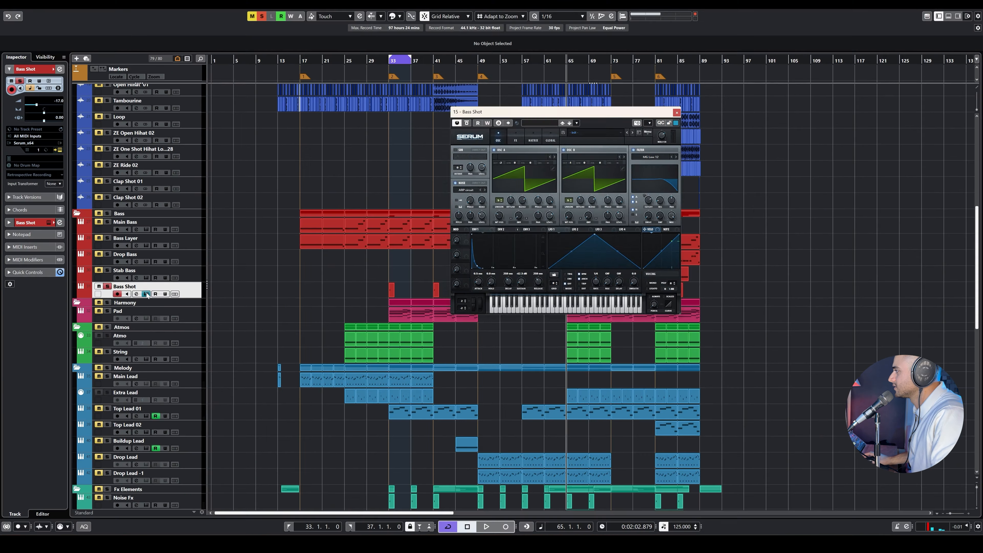
left_click(146, 294)
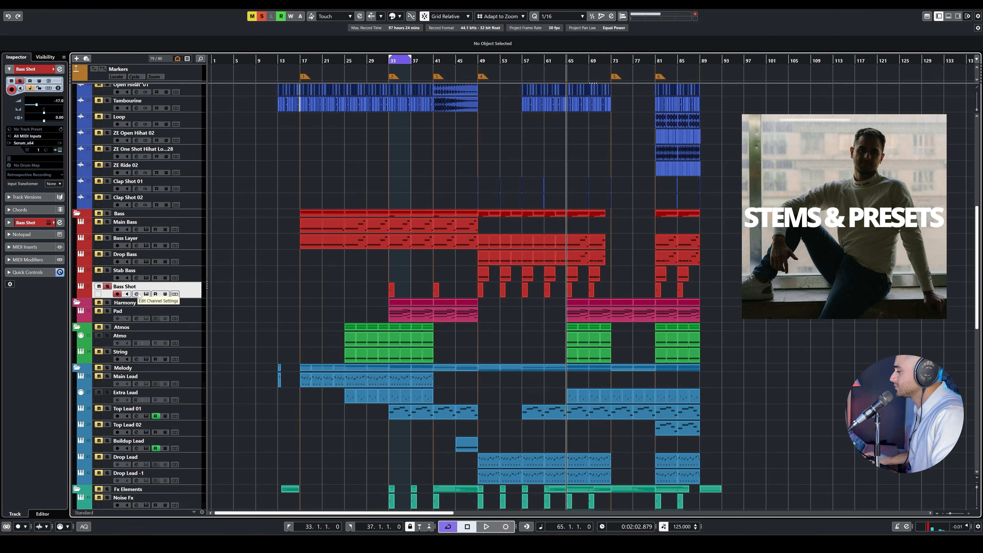
Step: Open the Bass Shot channel settings, bypass all its inserts and sends, and play the dry sound
left_click(138, 293)
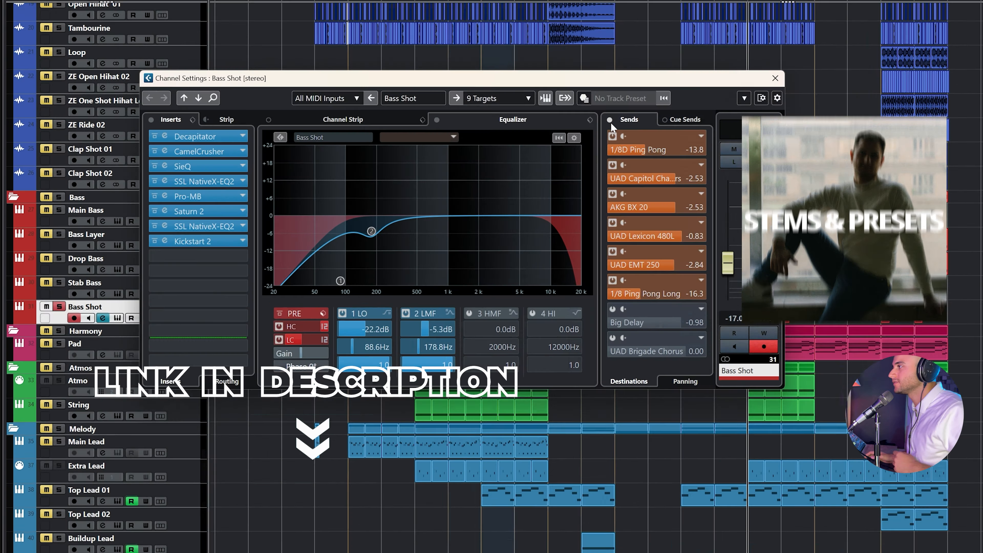
left_click(474, 162)
left_click(150, 119)
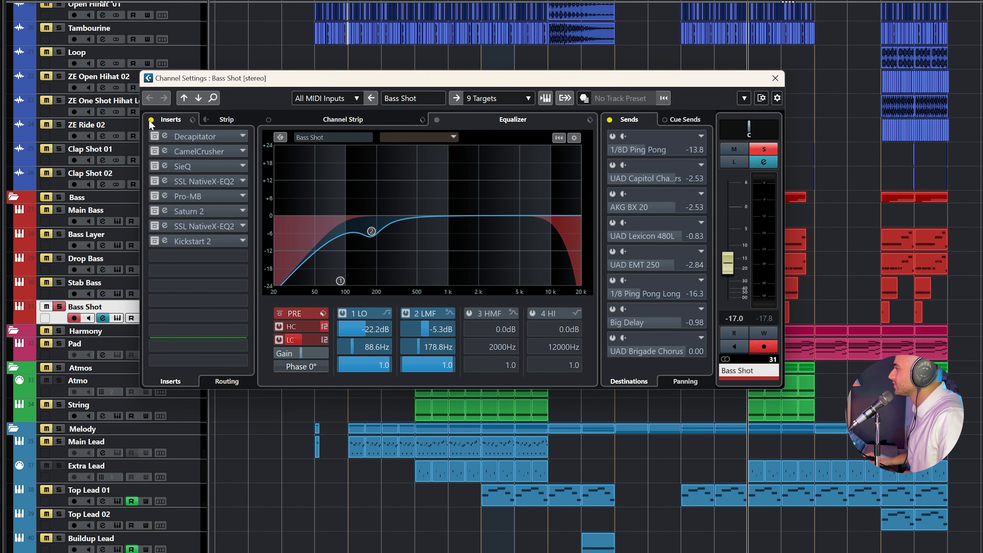
key("space")
key("space")
Step: Reactivate the Decapitator and CamelCrusher inserts on Bass Shot and inspect both plug-in windows
left_click(154, 136)
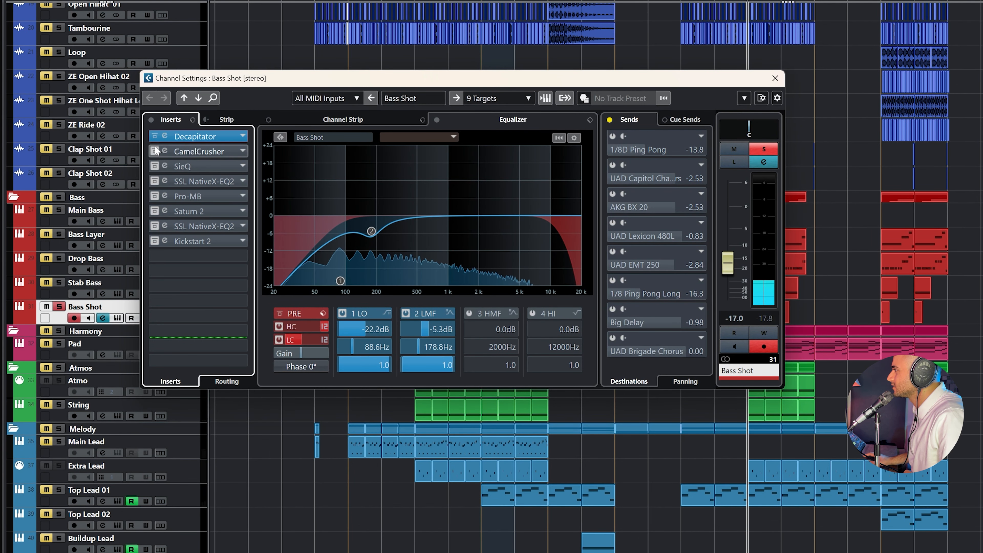
left_click(155, 151)
left_click(165, 136)
left_click(165, 151)
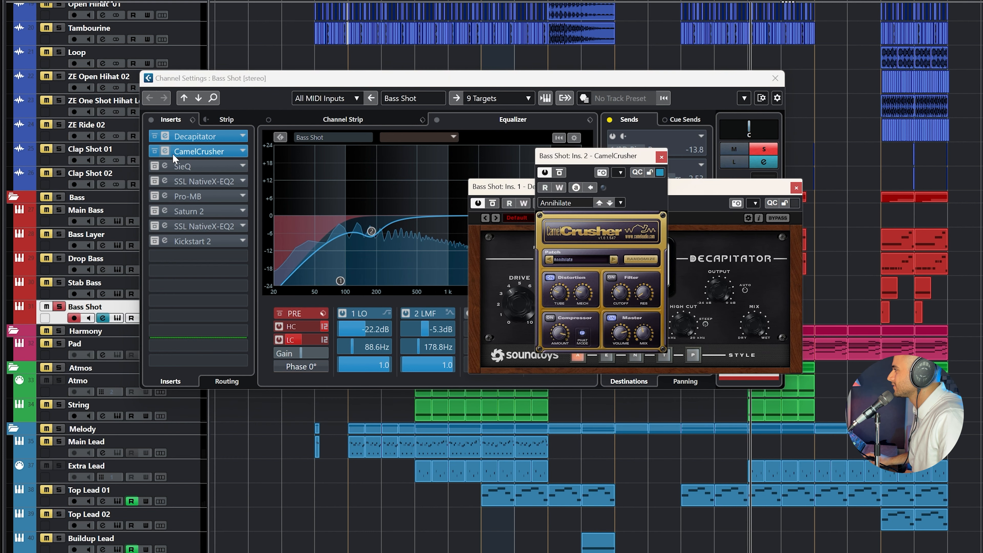
left_click(166, 151)
left_click(166, 137)
Step: Reactivate Bass Shot's SieQ and first SSL NativeX-EQ2 inserts during playback, inspecting each plug-in window
left_click(154, 166)
left_click(165, 166)
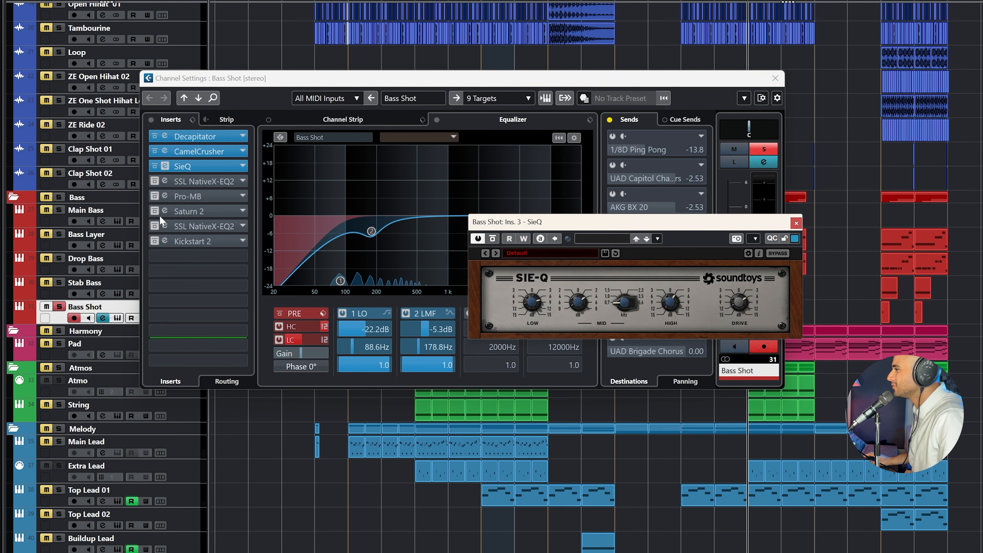
key("space")
left_click(154, 181)
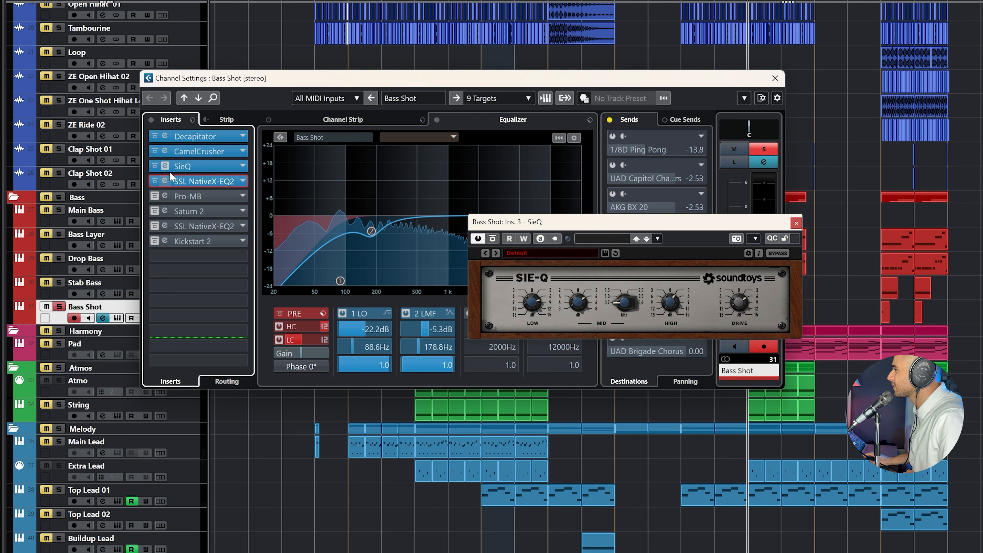
left_click(166, 167)
left_click(165, 181)
left_click(165, 181)
Step: Reactivate the Pro-MB and Saturn 2 inserts on Bass Shot and inspect their settings
left_click(154, 196)
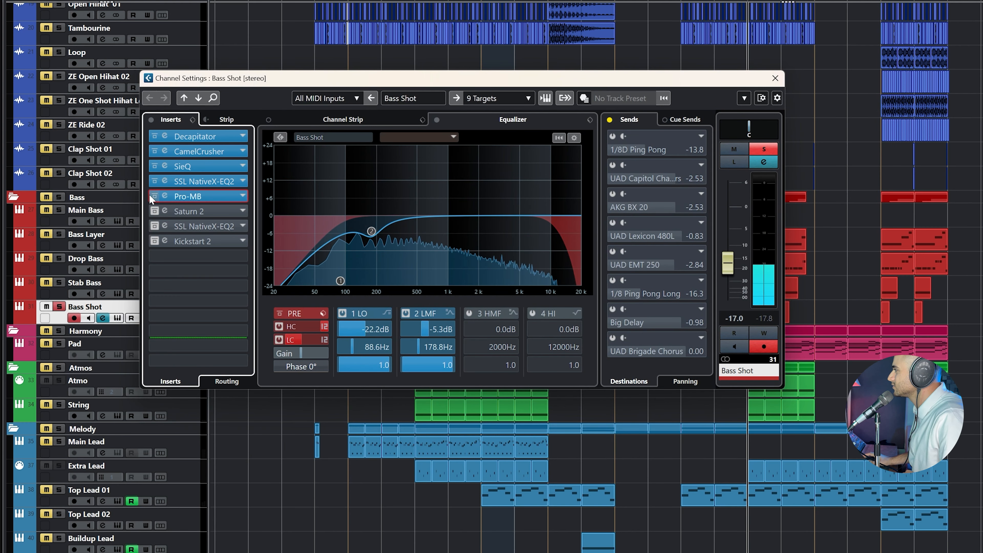
left_click(165, 196)
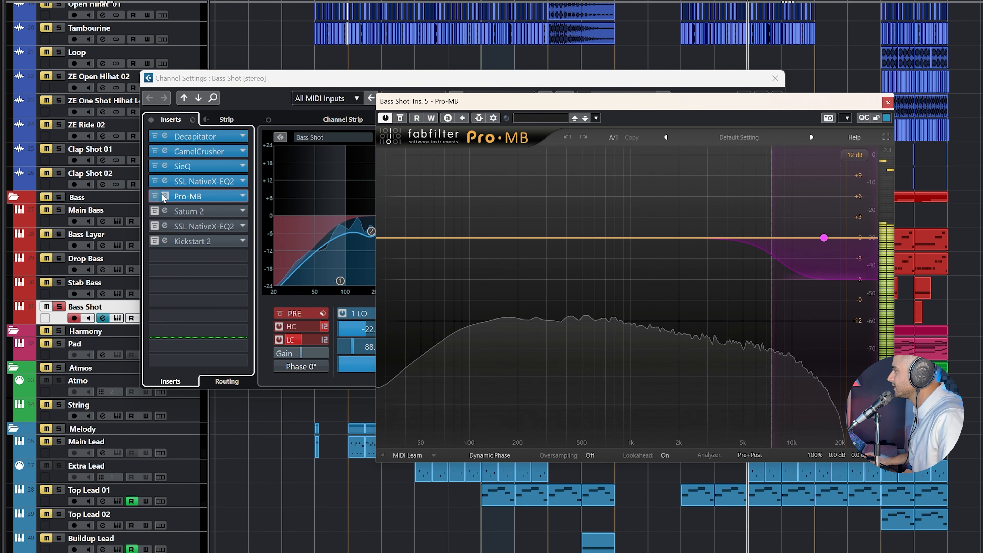
left_click(165, 196)
left_click(155, 211)
left_click(165, 211)
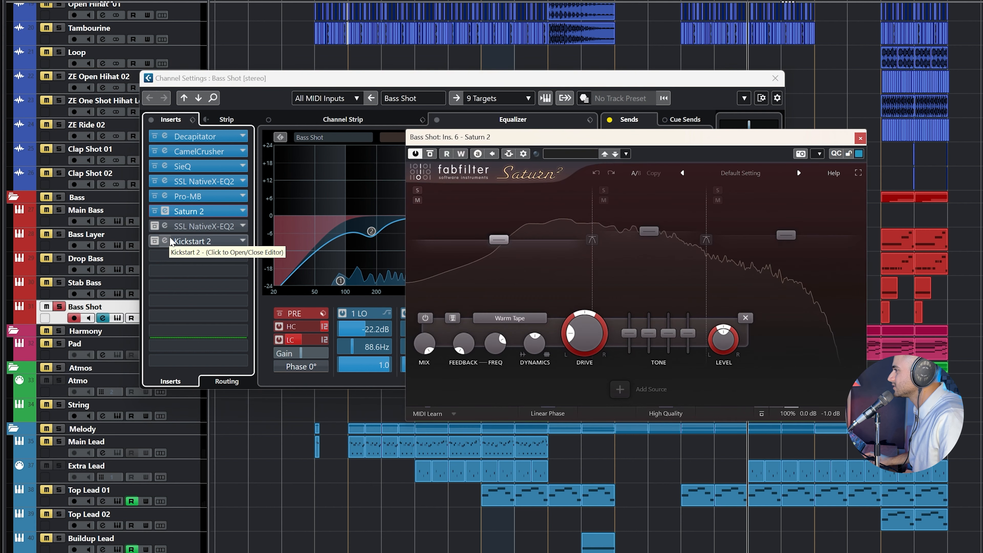
Step: Reactivate Bass Shot's second SSL NativeX-EQ2, Kickstart 2 and the sends, stop playback and close the channel settings
left_click(154, 226)
left_click(165, 211)
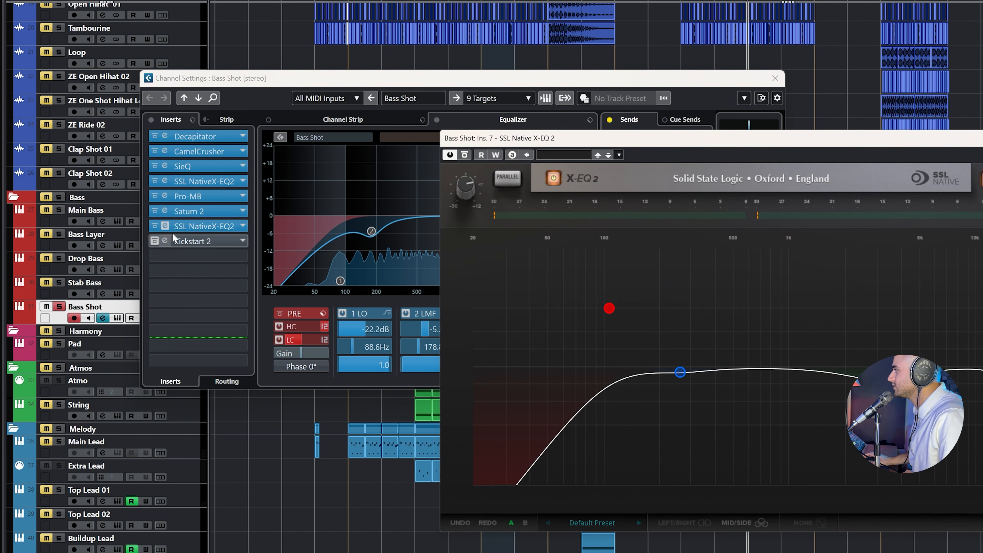
left_click(166, 226)
left_click(166, 226)
left_click(154, 241)
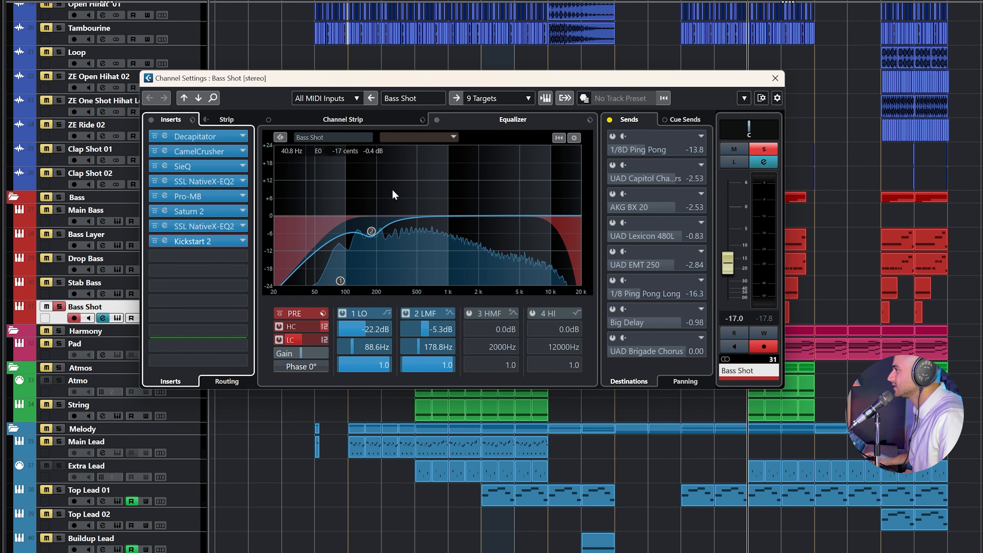
left_click(609, 120)
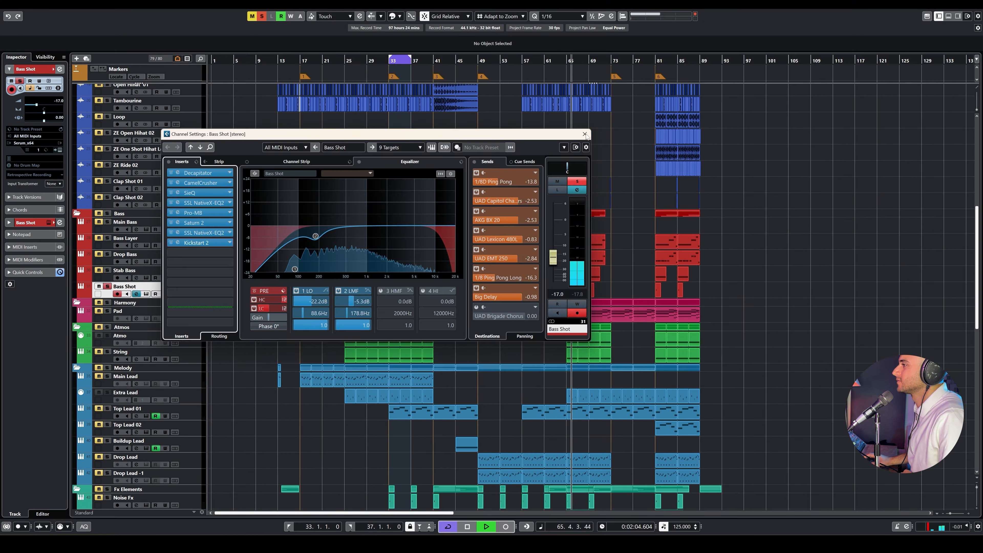
left_click(585, 134)
key("space")
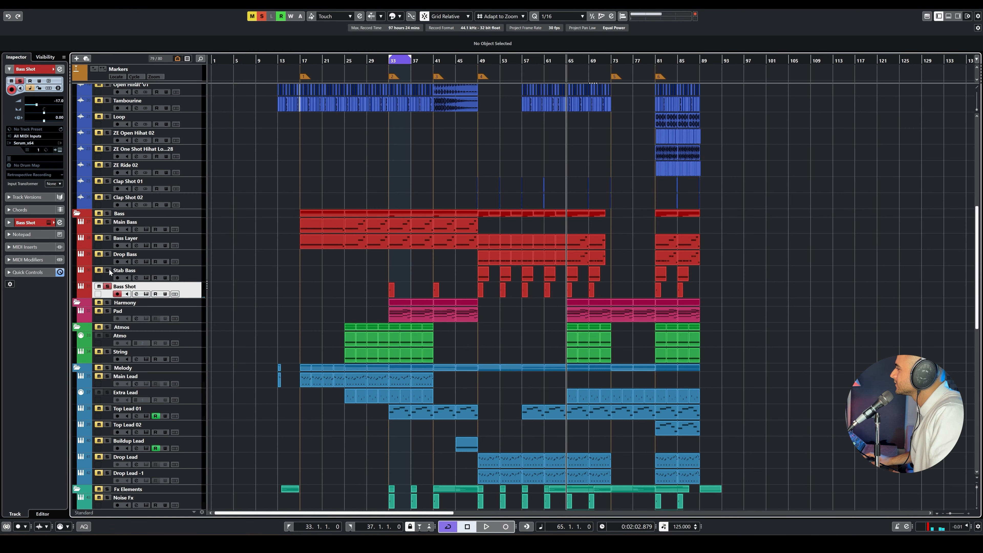
Step: Play Stab Bass soloed from bar 65, and play the unsoloed full mix from bars 49 and 57
scroll(576, 269, "up", 3)
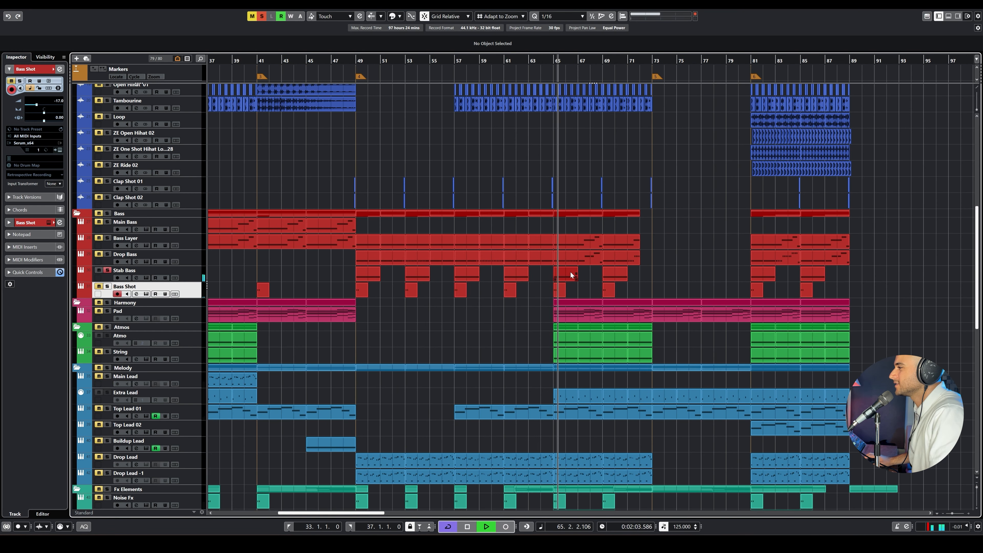
key("space")
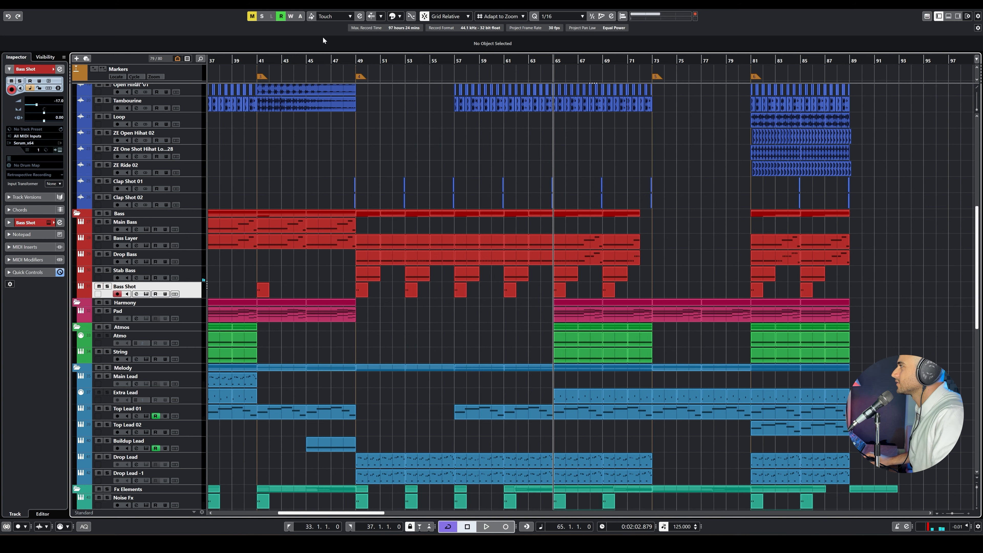
left_click(355, 60)
left_click(455, 61)
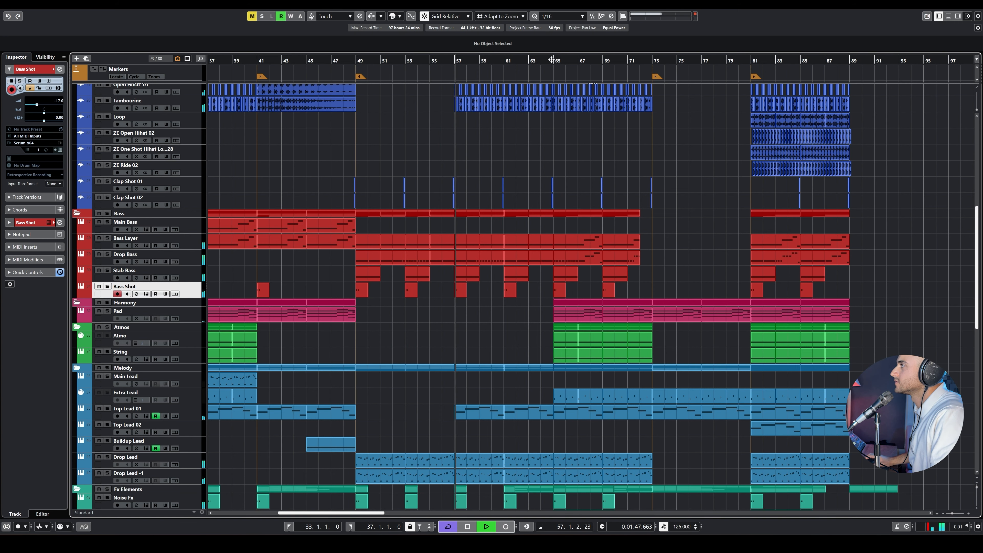
scroll(529, 96, "up", 6)
scroll(487, 95, "down", 2)
key("space")
Step: Solo the Stab Bass and Bass Shot tracks and play them together from bar 49
scroll(346, 126, "down", 6)
scroll(383, 121, "down", 2)
scroll(404, 112, "up", 5)
scroll(401, 151, "down", 8)
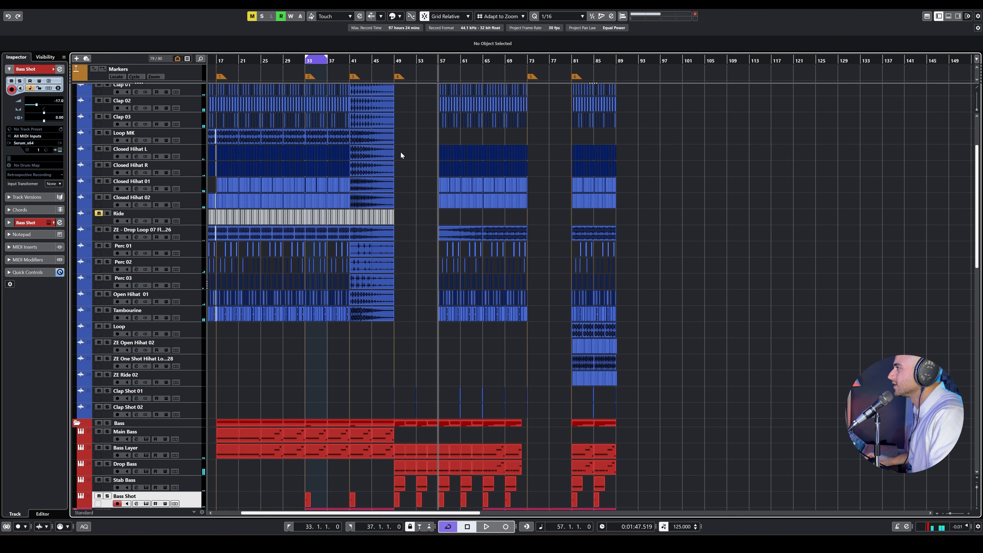
scroll(395, 86, "up", 2)
left_click(393, 71)
scroll(360, 135, "up", 5)
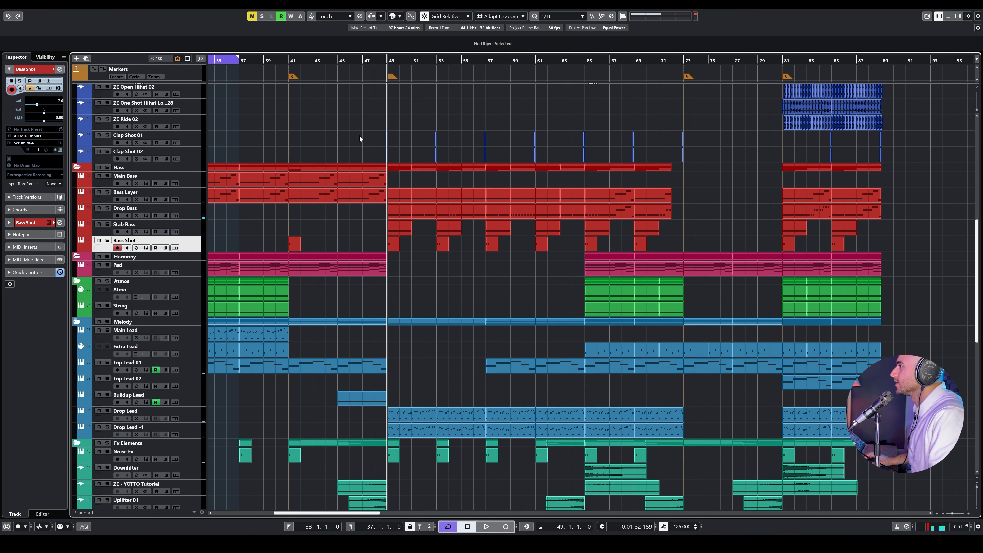
scroll(370, 139, "down", 2)
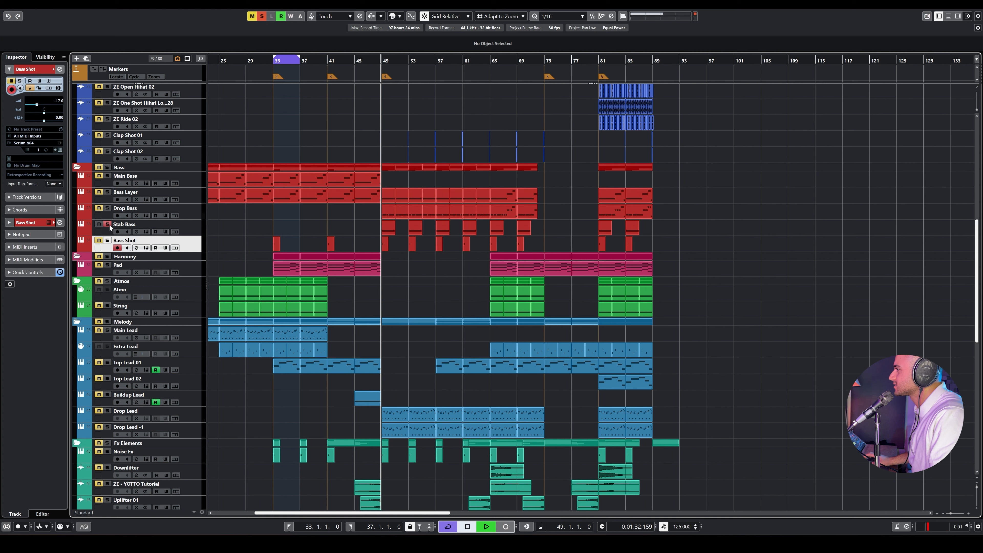
left_click(108, 241)
key("space")
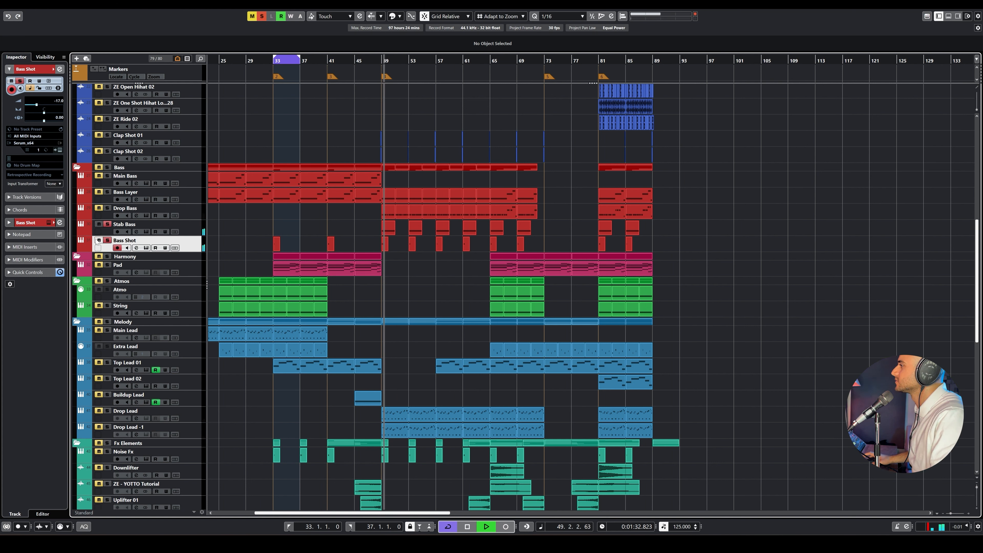
Step: Clear all solos, select the Bass Shot part at bar 33 and play the full mix from there
left_click(262, 16)
key("space")
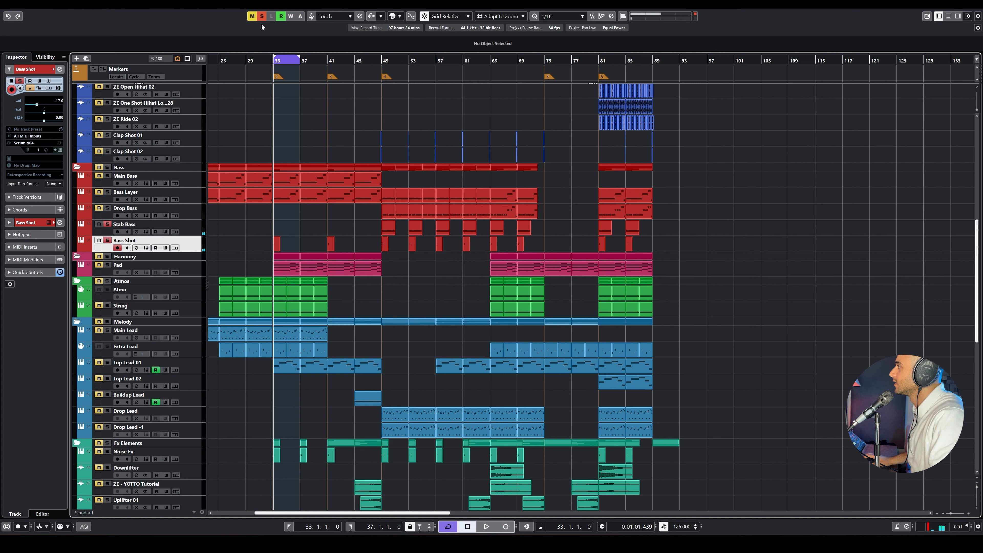
left_click(278, 241)
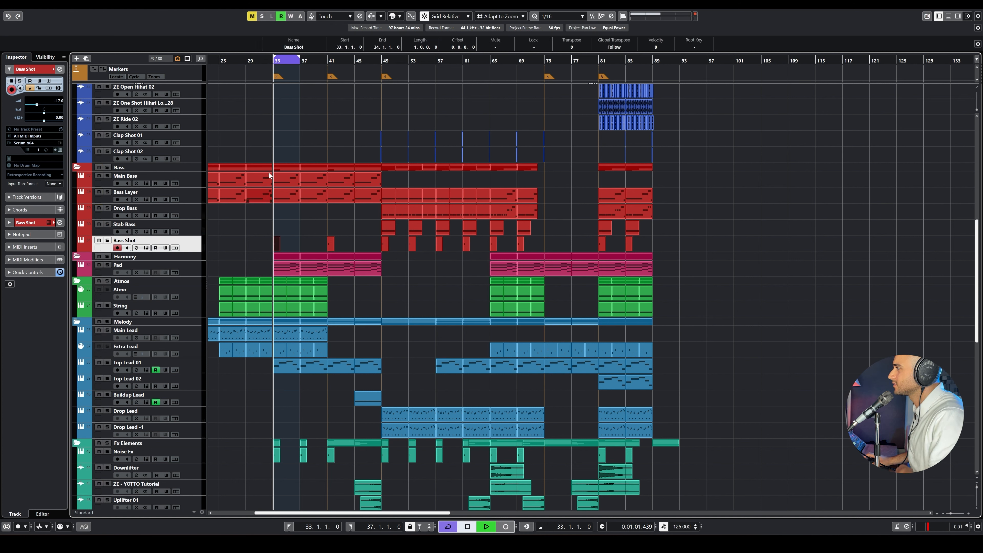
key("space")
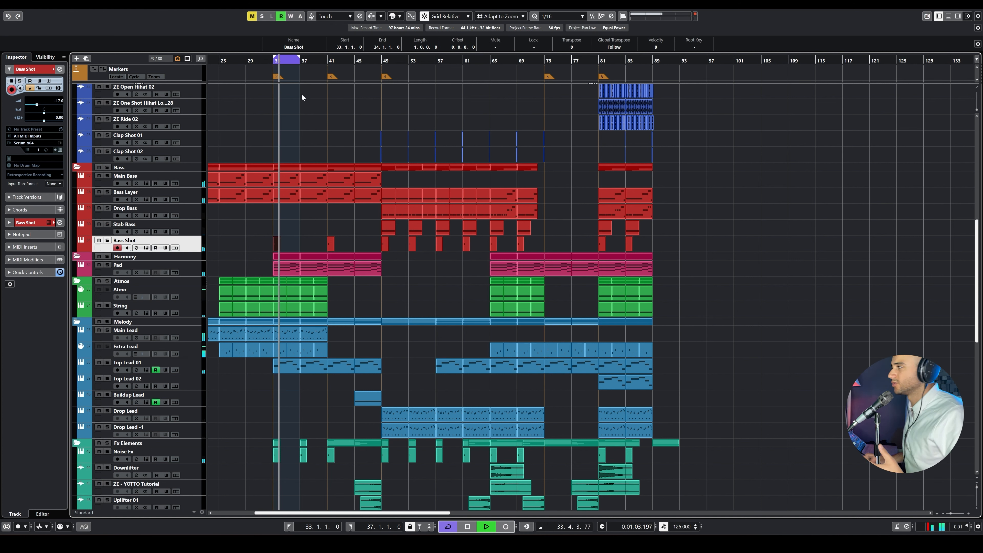
Step: Turn off the loop and replay the full mix from shortly before bar 33, looking over the rhythm tracks
key("KP_Divide")
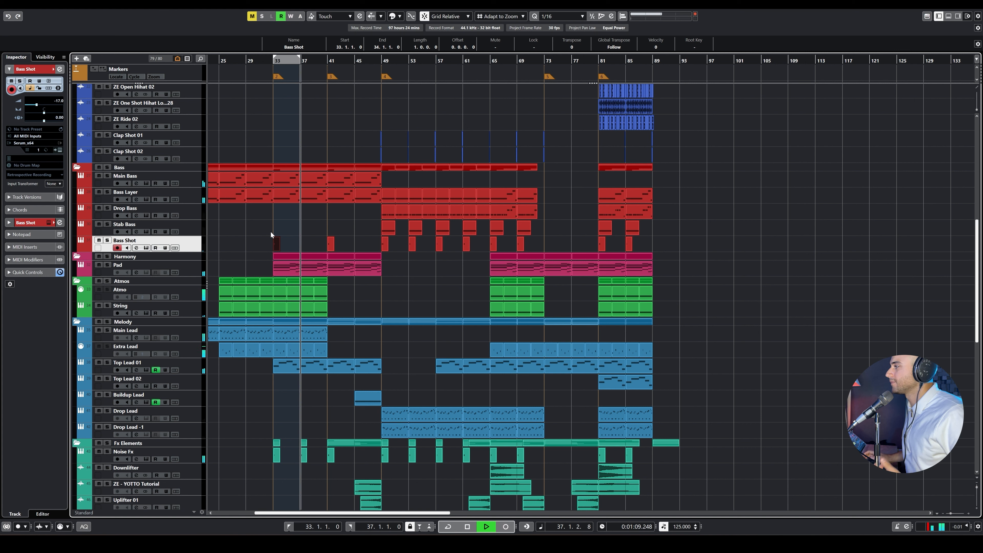
left_click(254, 59)
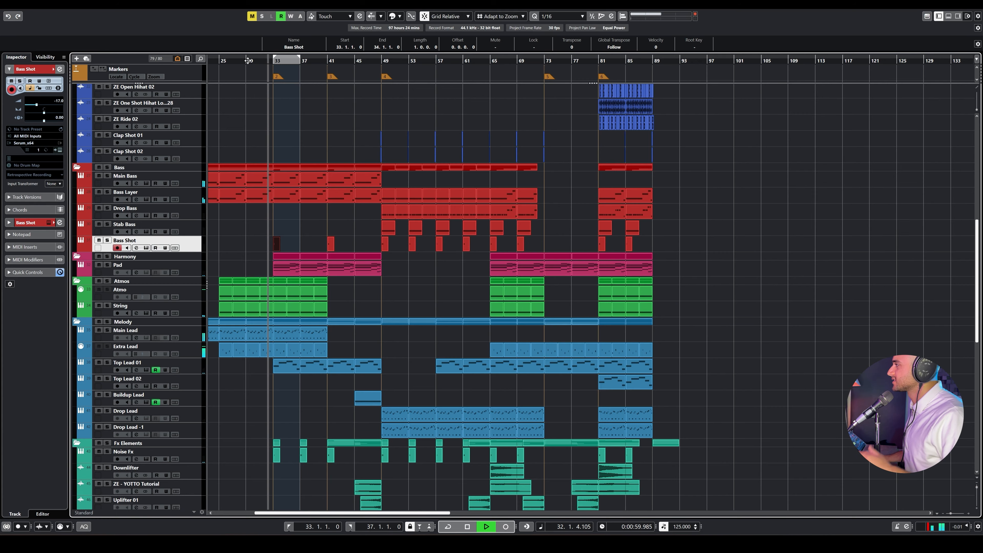
scroll(270, 174, "up", 10)
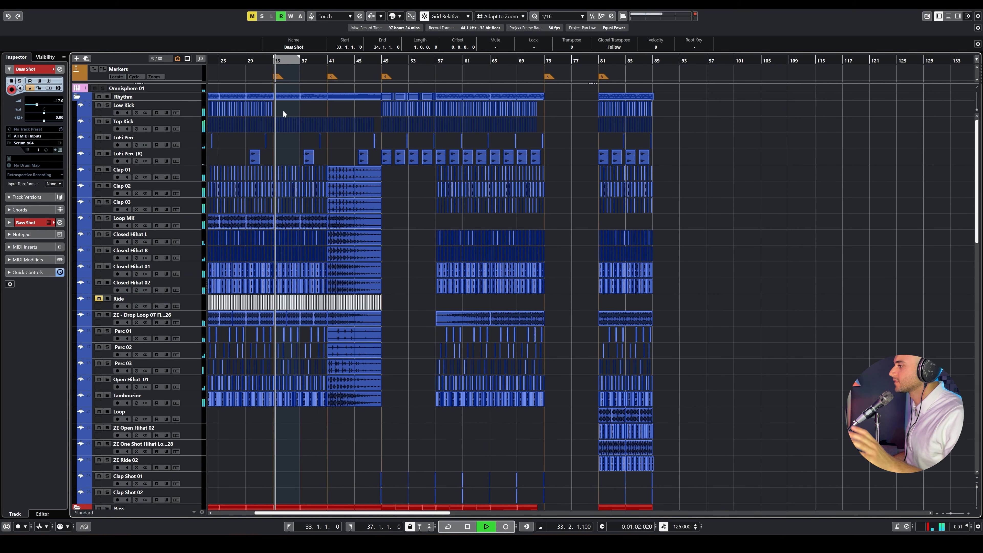
scroll(284, 136, "down", 3)
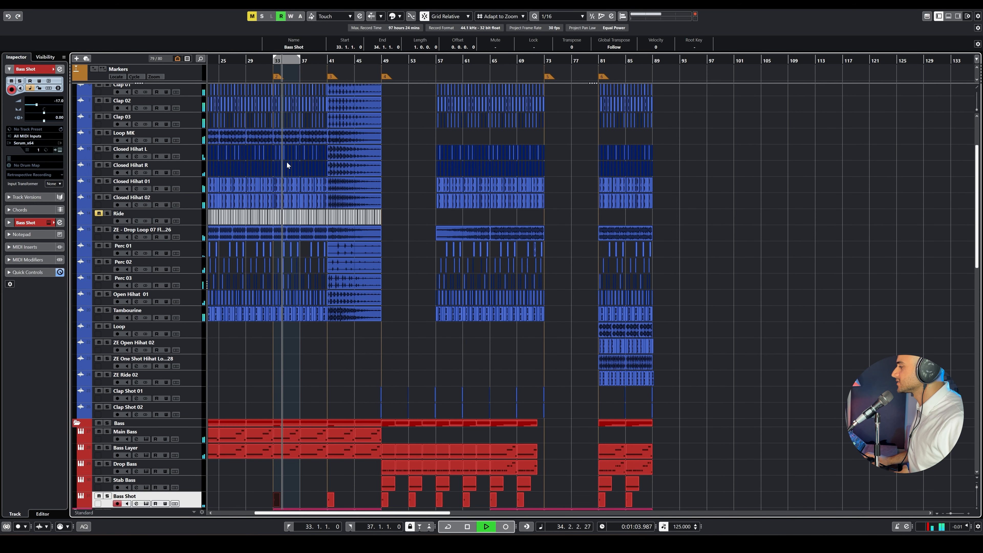
scroll(294, 174, "down", 6)
Step: Select the Bass Shot parts at bars 33 and 41 and play the mix through the buildup after bar 41
left_click_drag(258, 315, 344, 329)
left_click(333, 60)
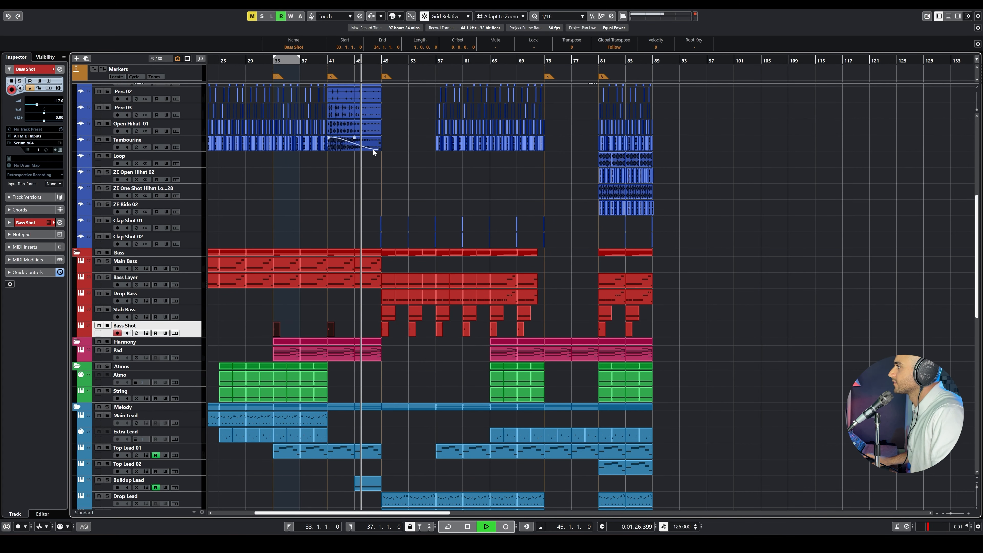
scroll(373, 186, "up", 4)
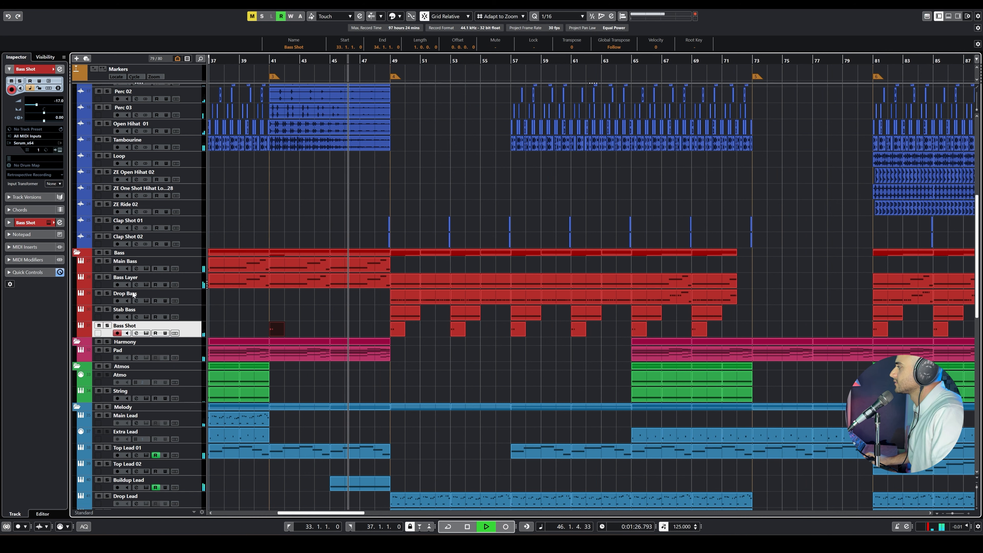
Step: Select the Drop Bass track, listen to the transition into the drop at bar 49, and stop playback
left_click(133, 294)
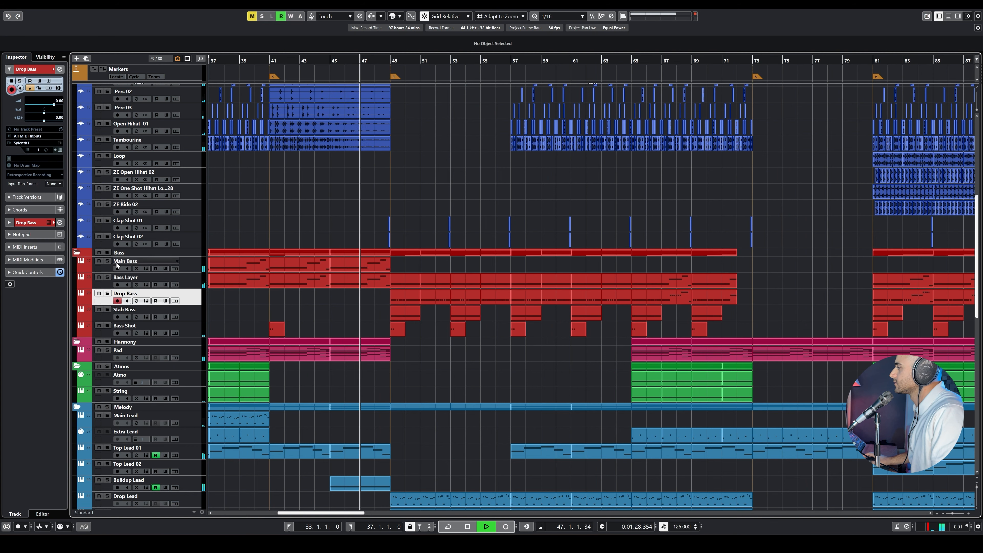
scroll(375, 246, "up", 8)
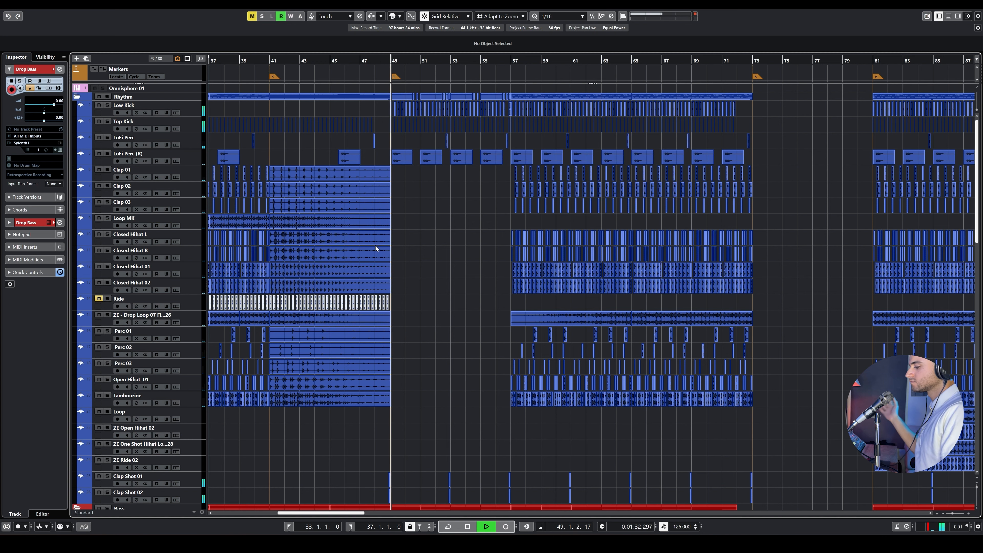
scroll(388, 244, "down", 10)
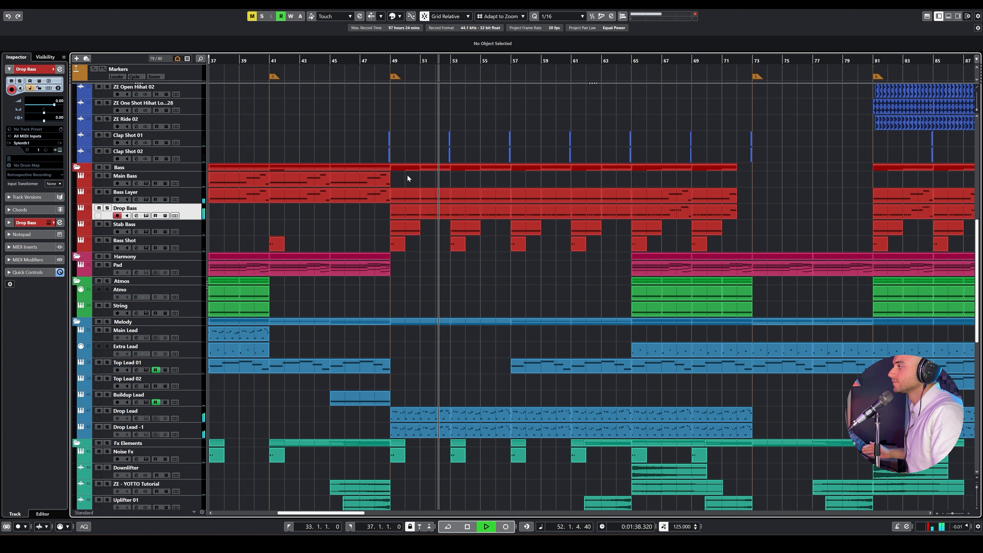
key("space")
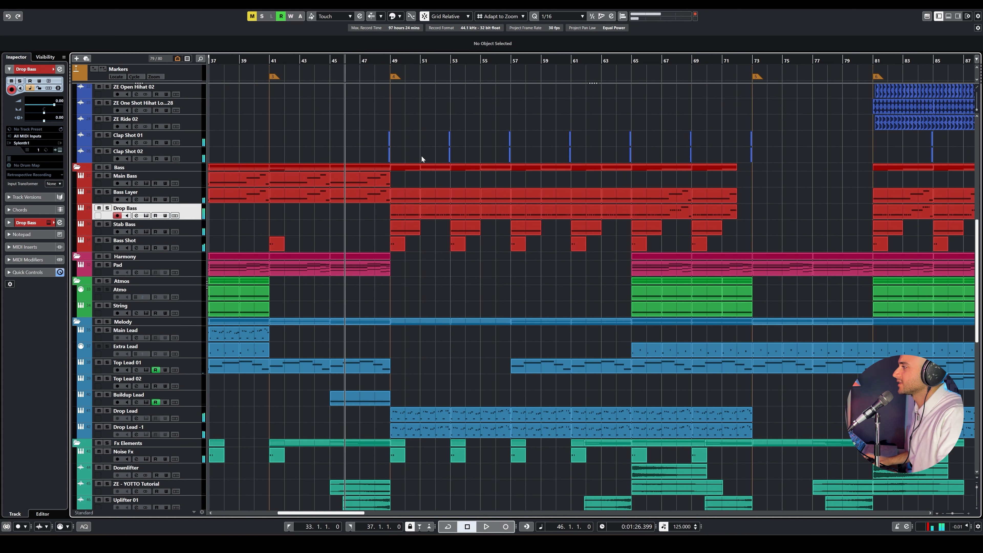
Step: Set an active loop from bar 49 to bar 53 and play the drop from bar 49
left_click_drag(389, 56, 421, 57)
left_click(421, 56)
left_click(395, 60)
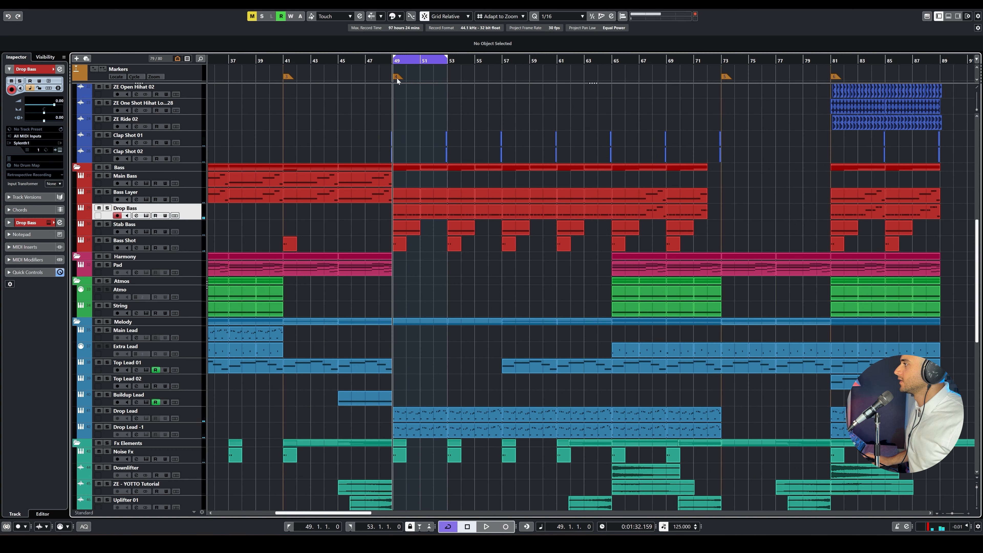
key("space")
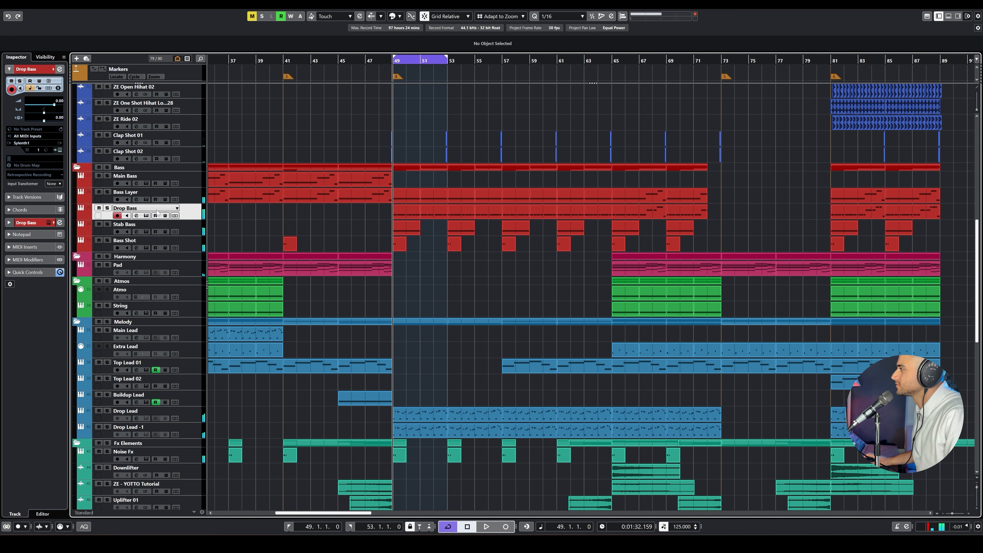
Step: Solo the Bass Layer track, play the loop from bar 49, and look over its Serum patch before closing it
left_click(107, 192)
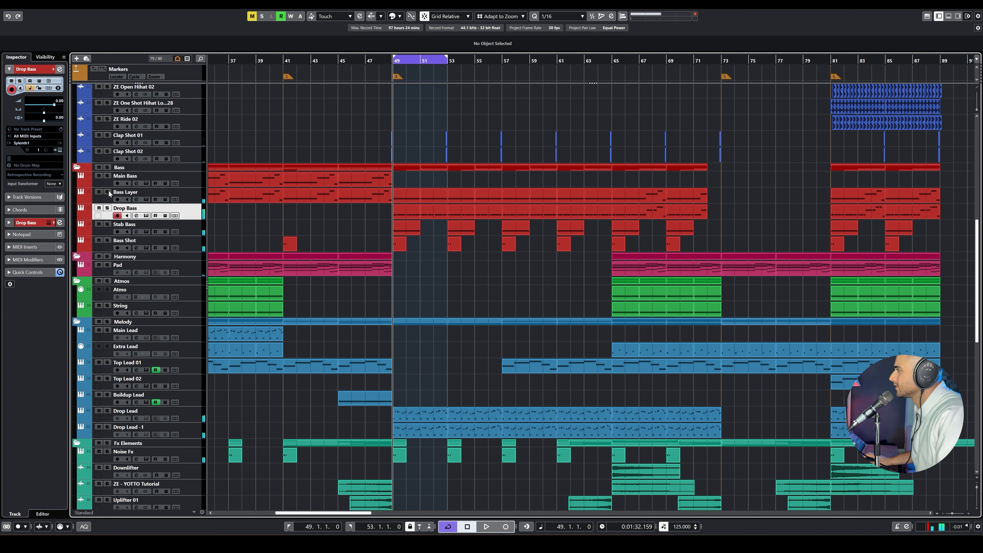
left_click(196, 198)
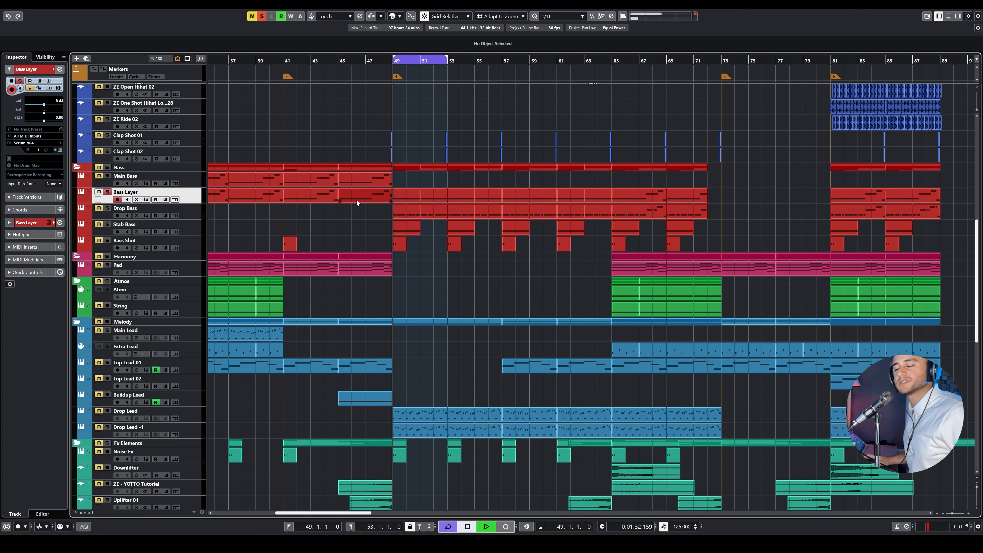
key("space")
left_click(145, 199)
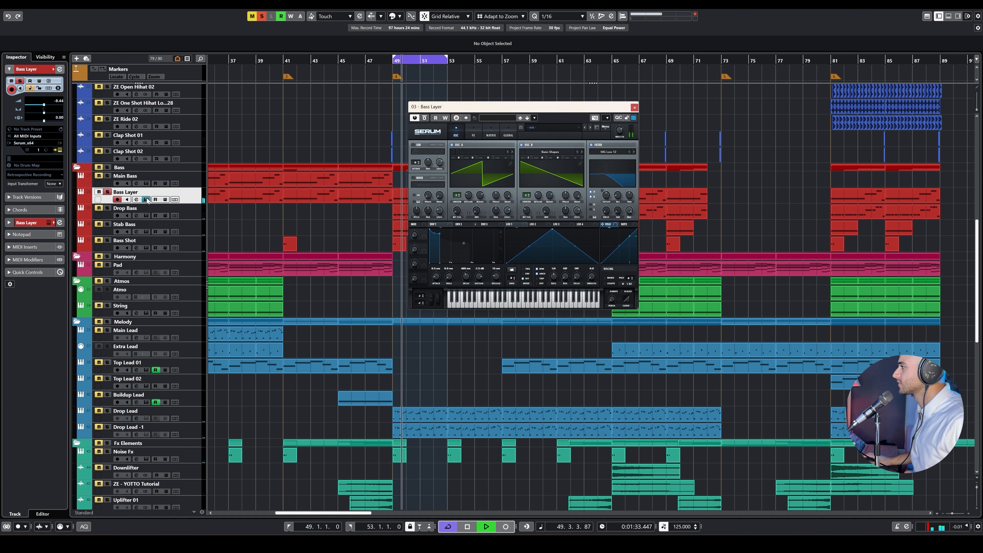
left_click(145, 198)
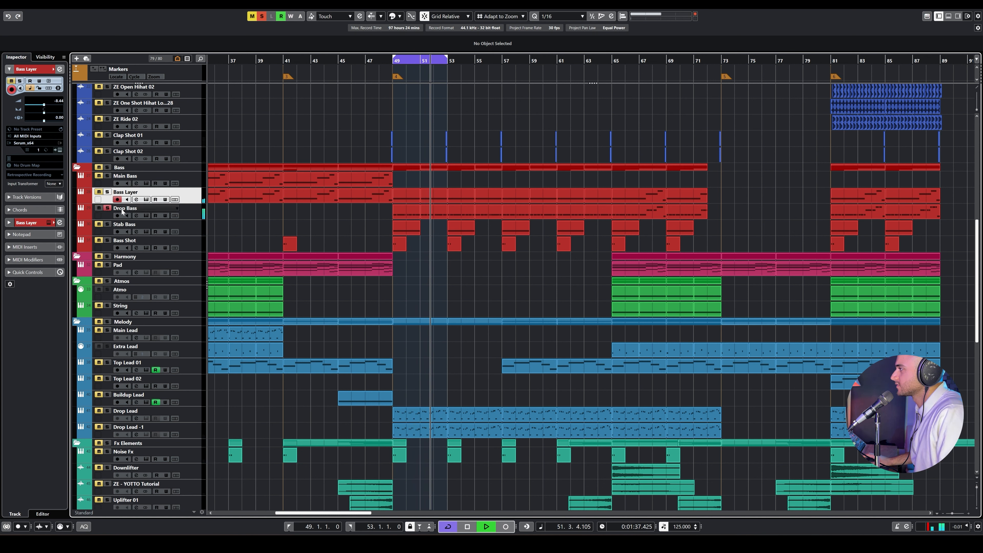
Step: Compare the Drop Bass and Main Bass tracks in solo, and open the Drop Bass's Sylenth1 instrument
key("space")
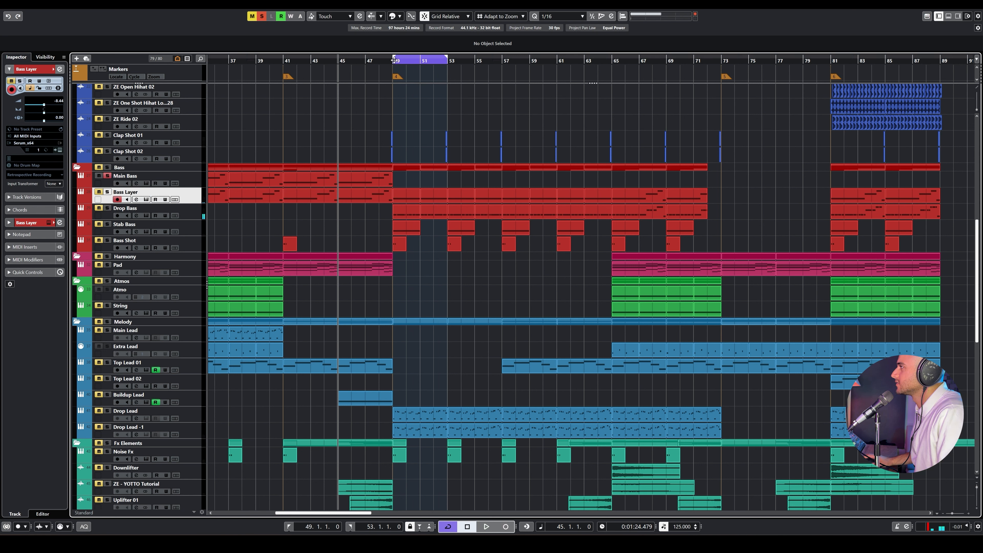
key("space")
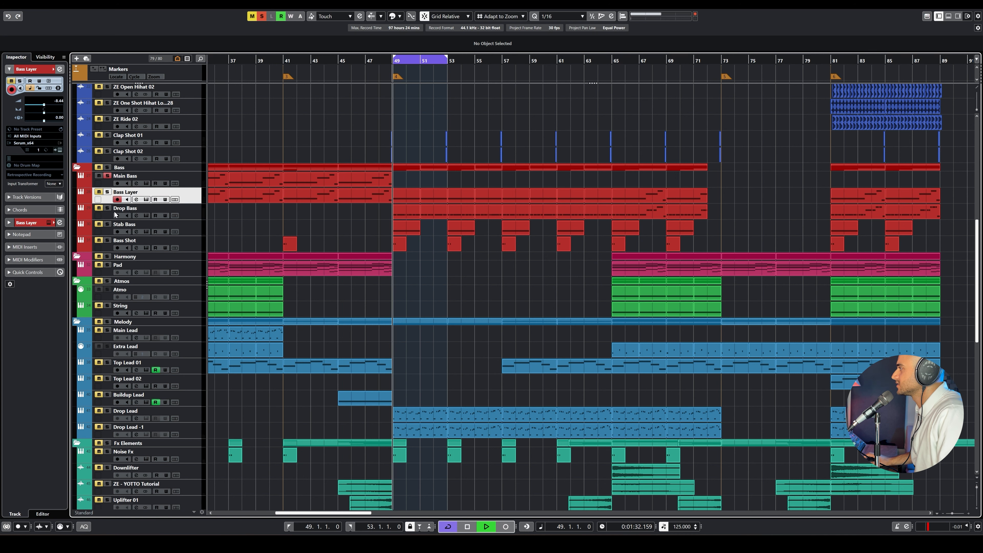
left_click(145, 215)
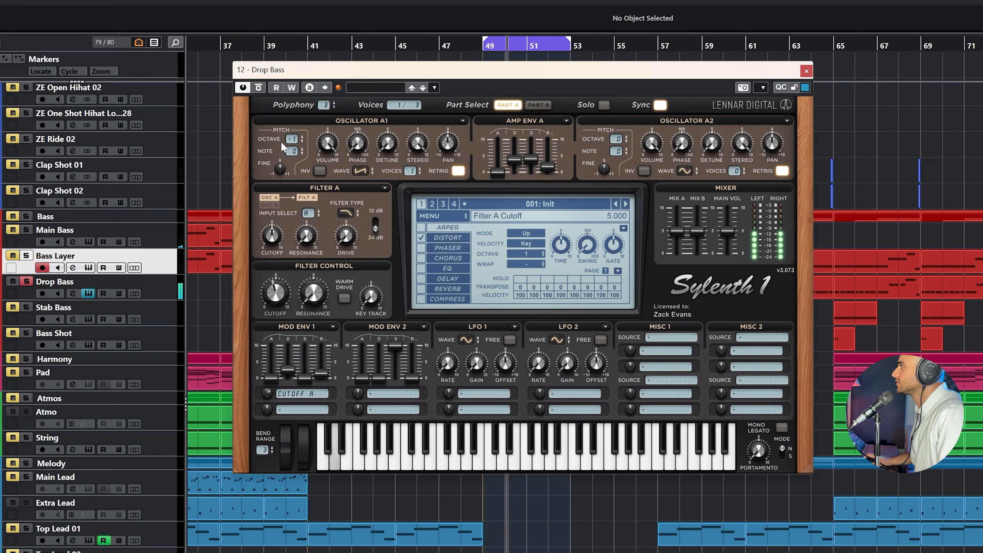
Step: Try the Drop Bass's oscillator A1 at octave 0, return it to -1, and stop playback
left_click(279, 117)
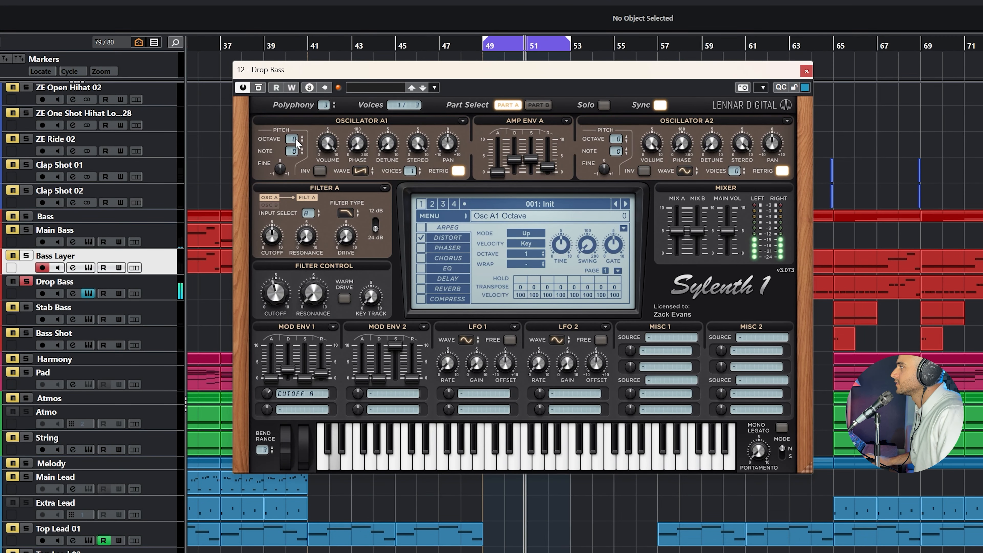
left_click(296, 144)
key("space")
Step: Turn on the Drop Bass's oscillator A2 with one voice and a saw wave while playing the loop
left_click(740, 174)
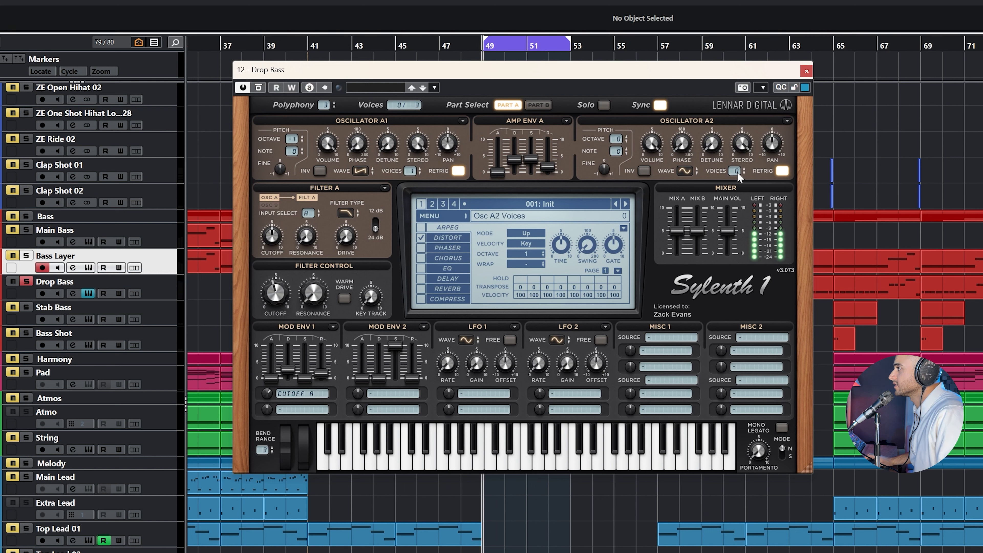
key("space")
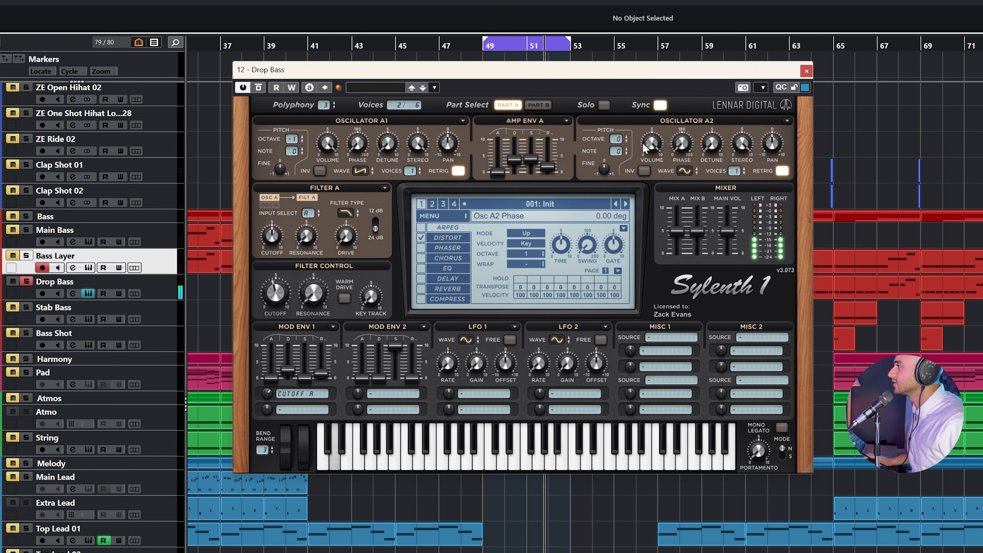
left_click(684, 170)
left_click(703, 193)
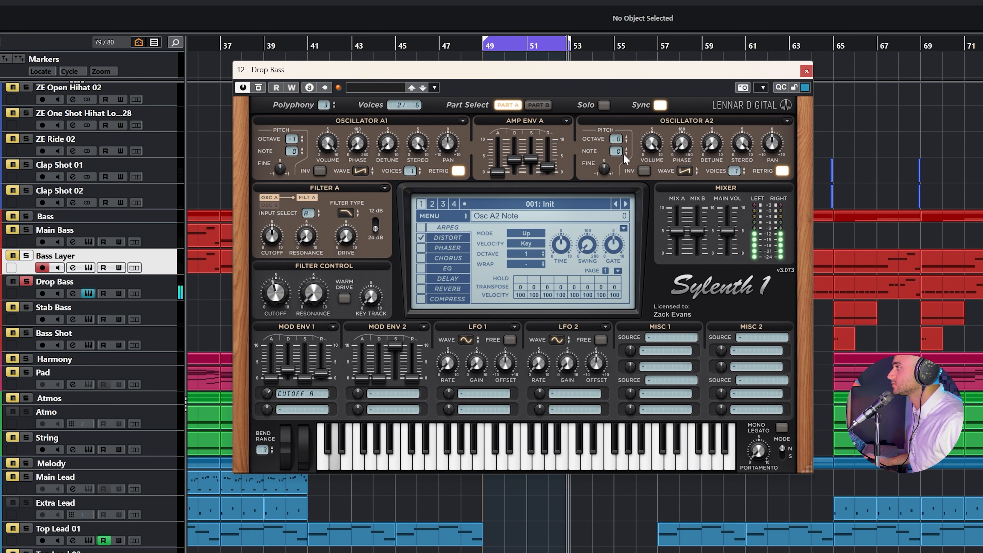
Step: Turn off retrigger on oscillator A2, set it to 2 voices, listen to the result, and close the instrument
left_click(780, 173)
left_click(734, 170)
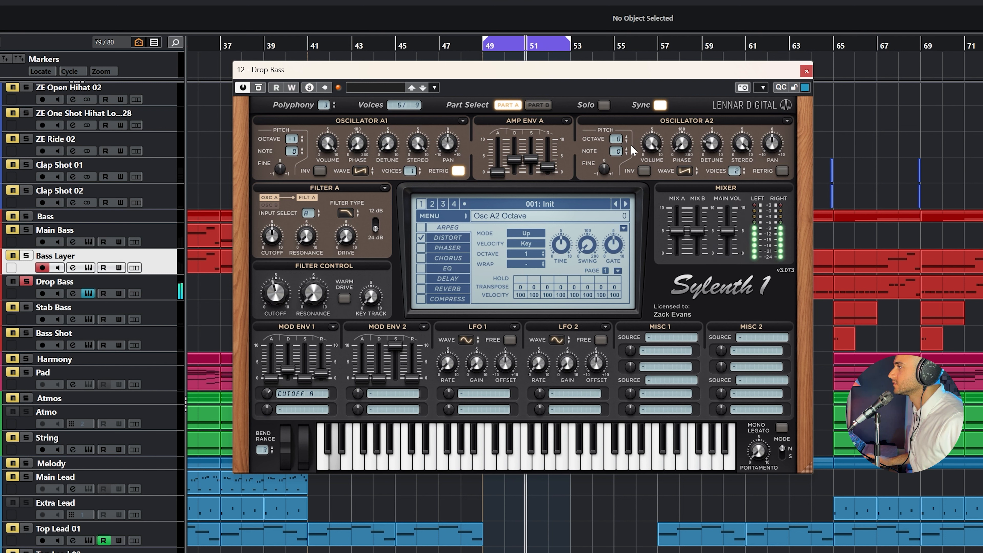
left_click_drag(642, 143, 623, 223)
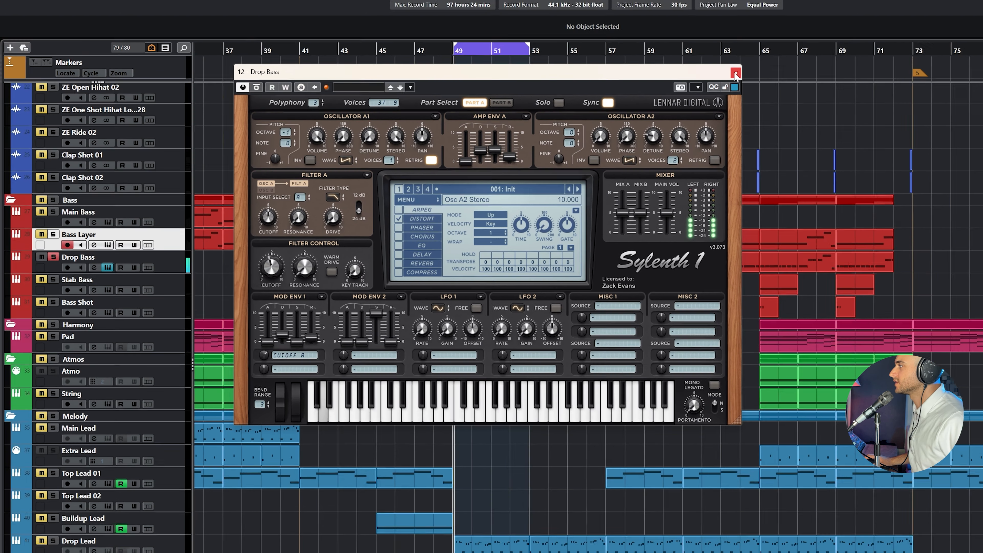
left_click(807, 71)
key("space")
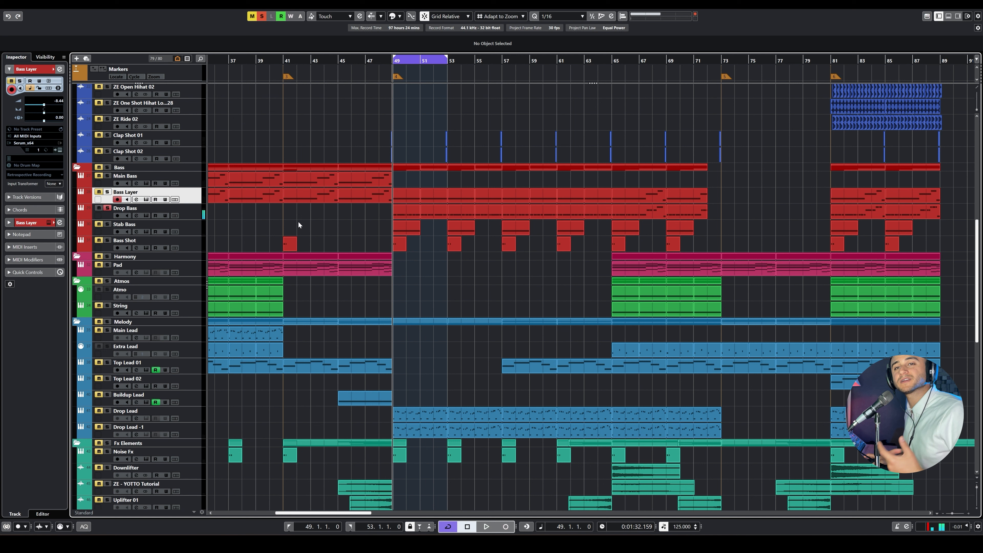
Step: Play the Stab Bass, Bass Shot and Noise Fx tracks in solo one after another from bar 49, and clear all solos
left_click(108, 192)
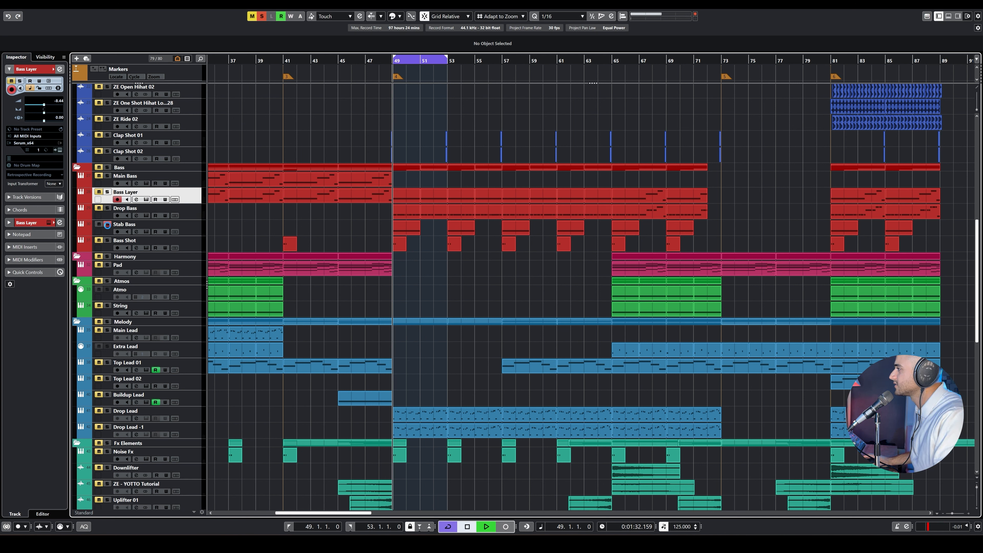
key("space")
left_click(107, 225)
left_click(108, 239)
key("space")
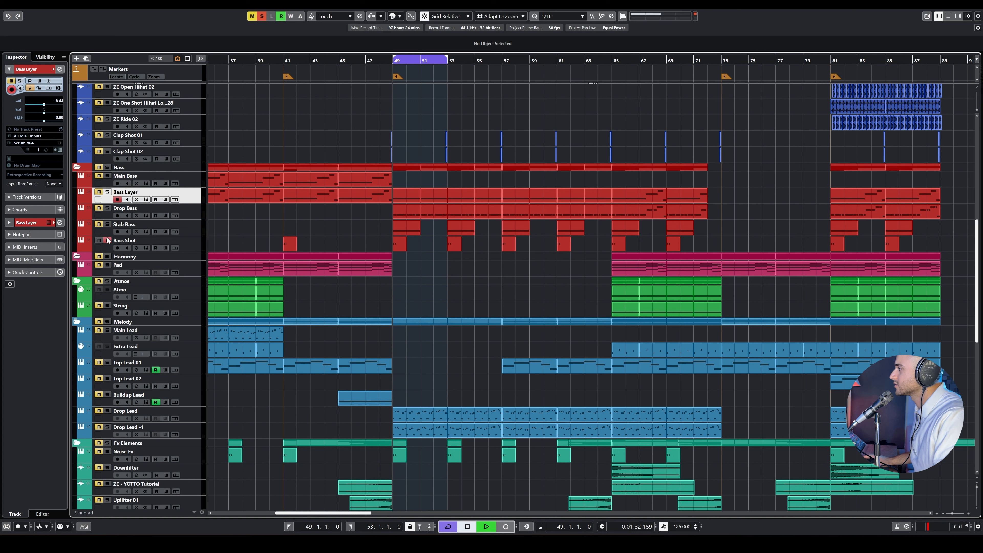
key("space")
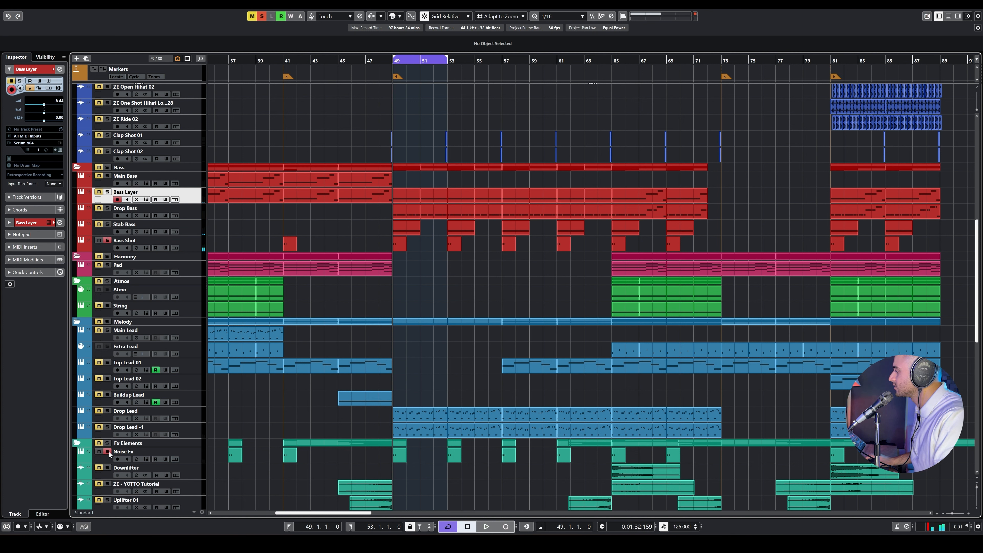
key("space")
left_click(262, 16)
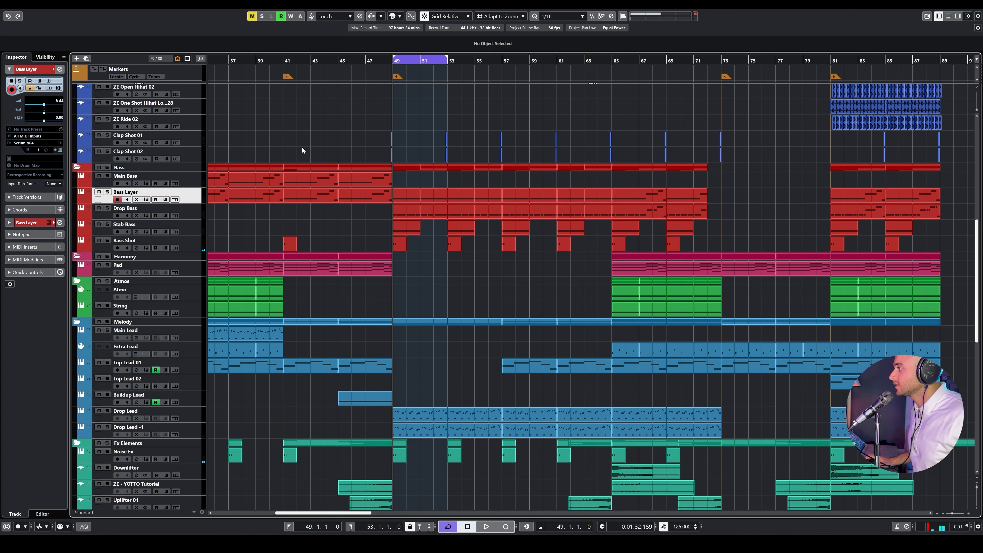
Step: Solo and play the Drop Bass track, and open its first part at bar 49 in a separate Key Editor window
left_click(108, 208)
key("space")
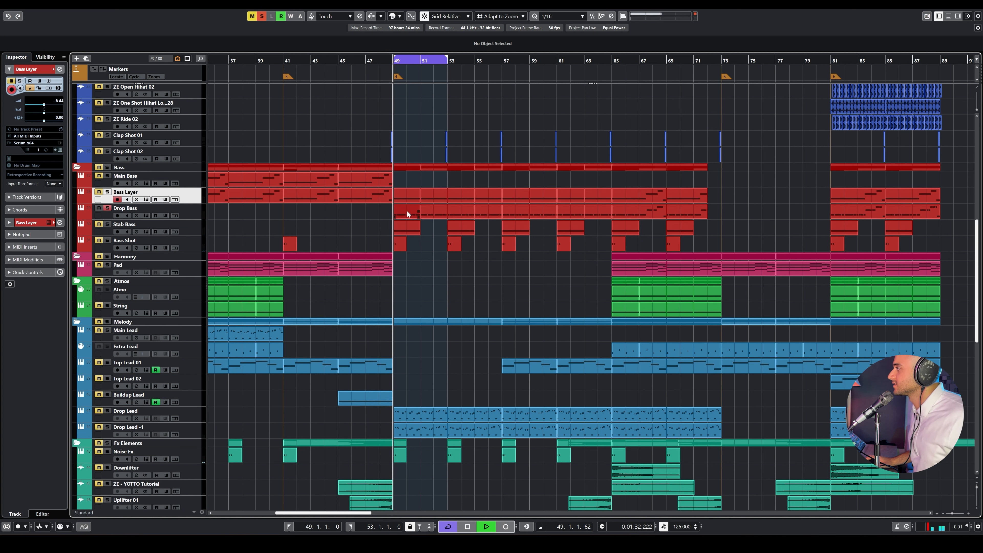
double_click(407, 211)
left_click(954, 381)
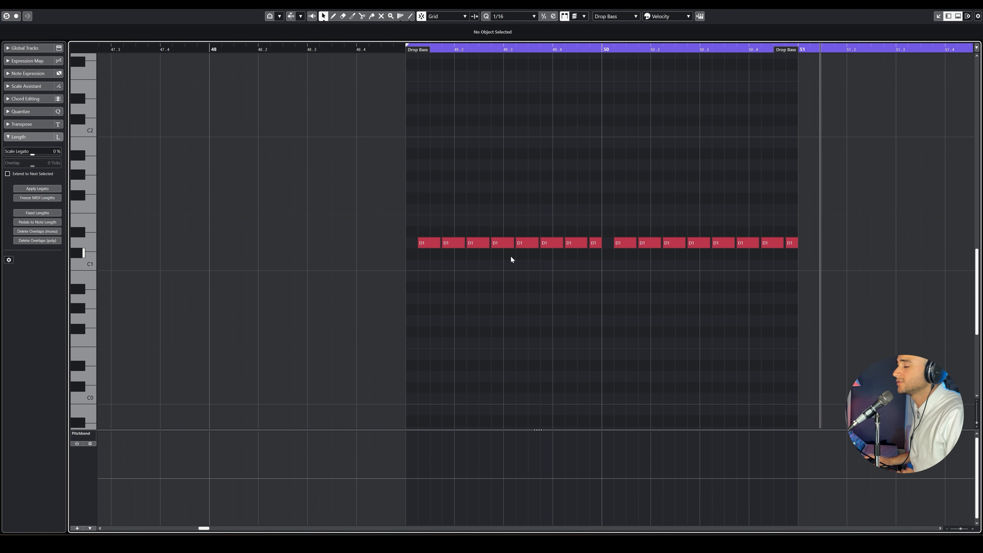
Step: Examine the rhythm of the repeated D1 notes in the Drop Bass part, selecting them all, and leave the note editor window
left_click_drag(392, 229, 756, 282)
left_click(531, 286)
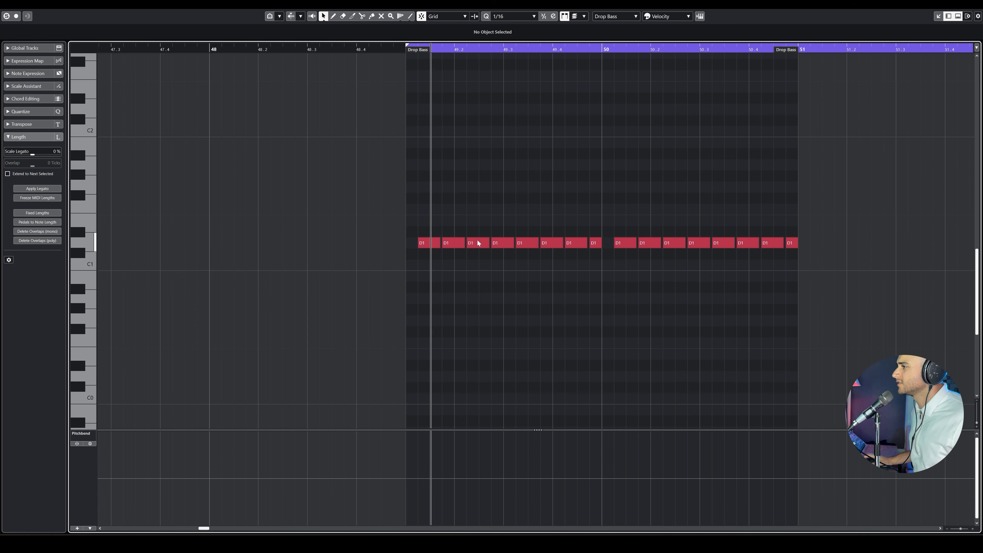
left_click_drag(396, 211, 970, 314)
key("ctrl+Left")
key("ctrl+Right")
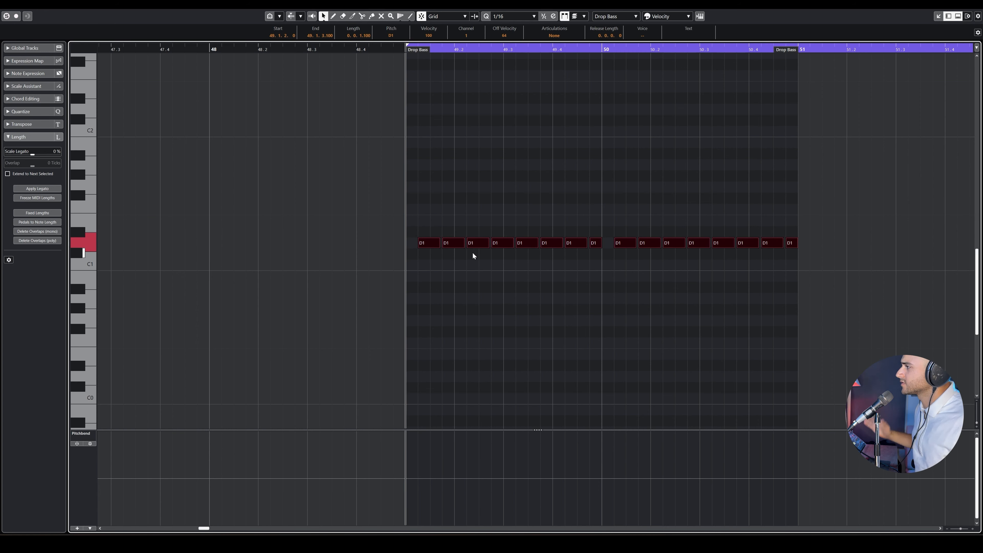
key("Return")
Step: Listen to the Stab Bass with the Drop Bass and in solo from bar 49, and open its Sylenth1 instrument
left_click(351, 226)
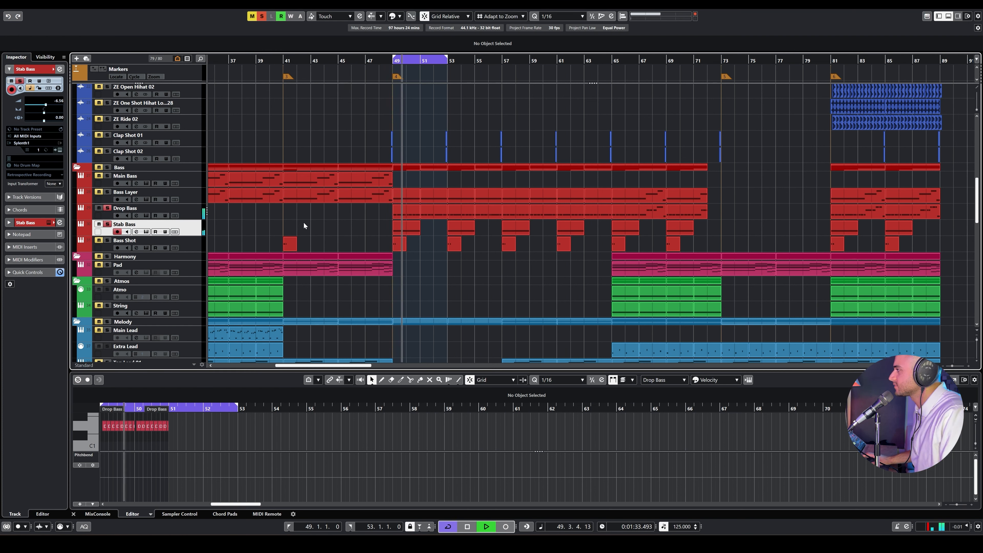
key("space")
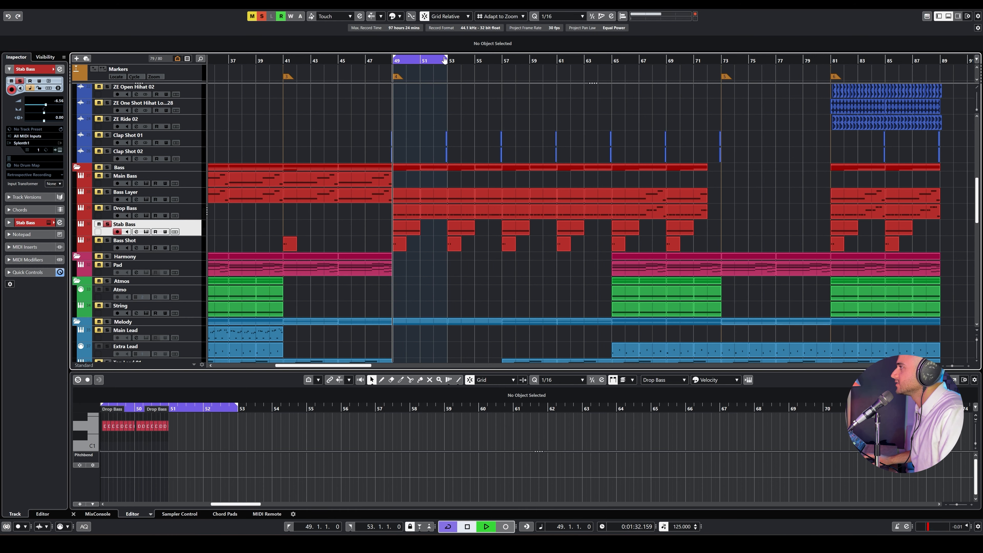
left_click(146, 232)
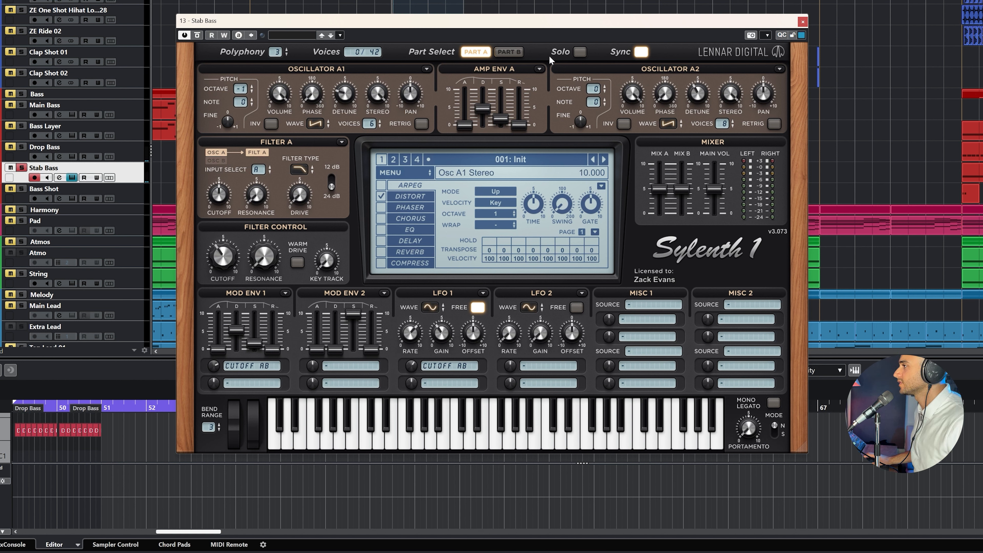
Step: Remove Mod Env 1's destination to hear the Stab Bass without it, and reassign it to Cutoff A and B
left_click(234, 372)
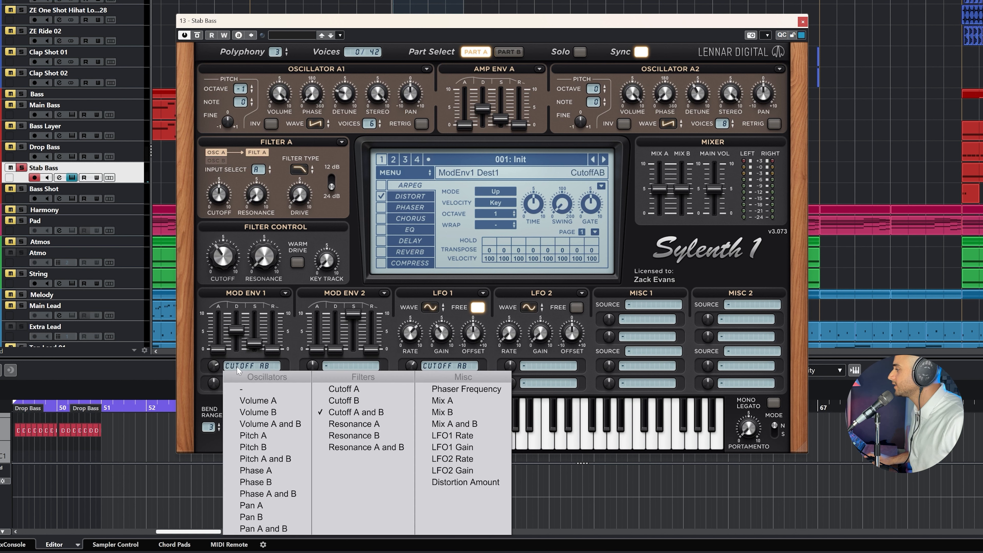
left_click(248, 384)
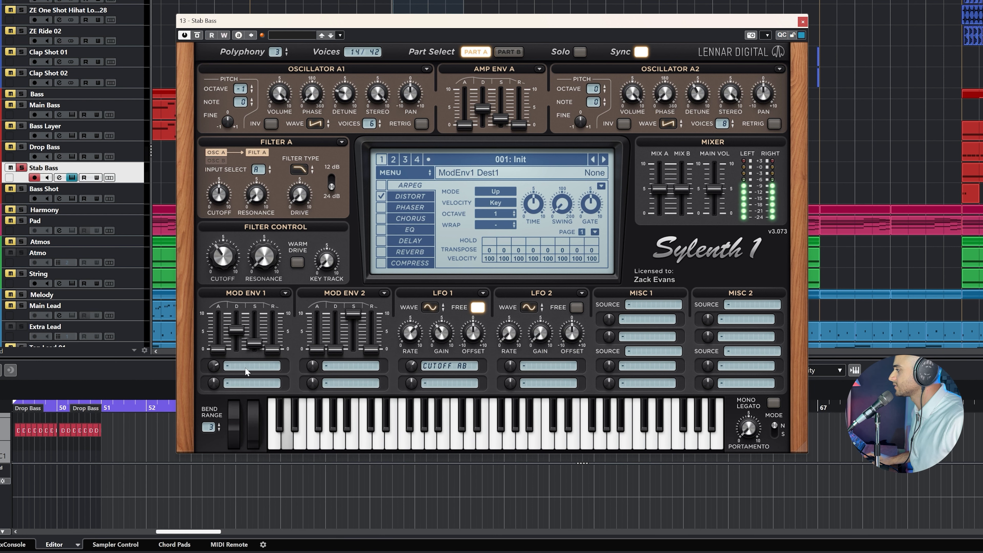
left_click(248, 384)
left_click(336, 411)
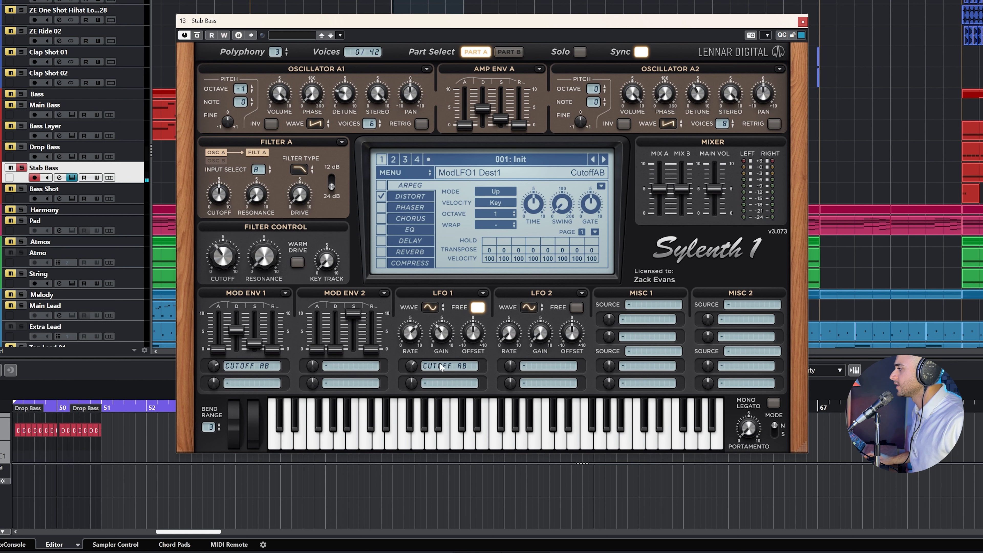
Step: Remove LFO 1's destination to hear the Stab Bass without it, and reassign it to Cutoff A and B
left_click(440, 372)
left_click(451, 387)
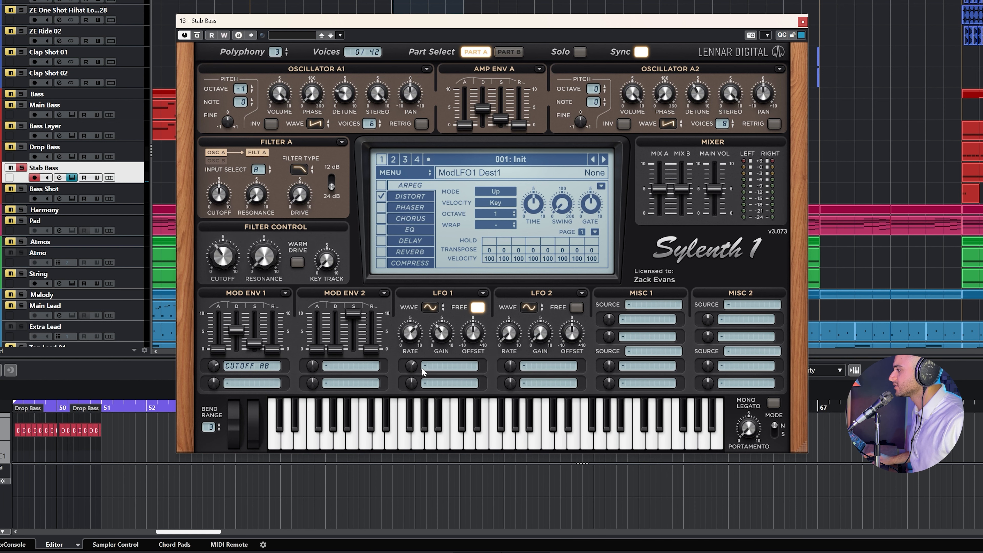
left_click(440, 368)
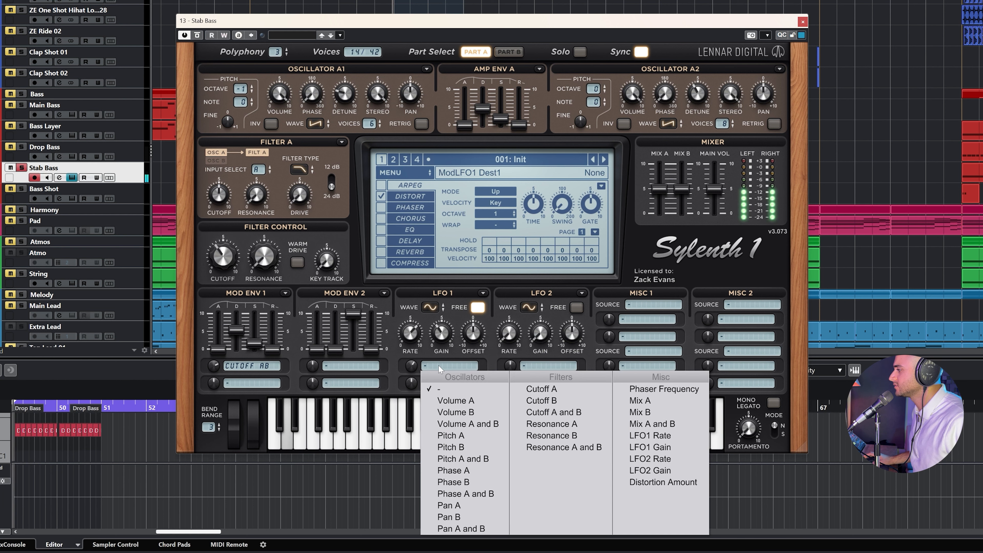
left_click(541, 412)
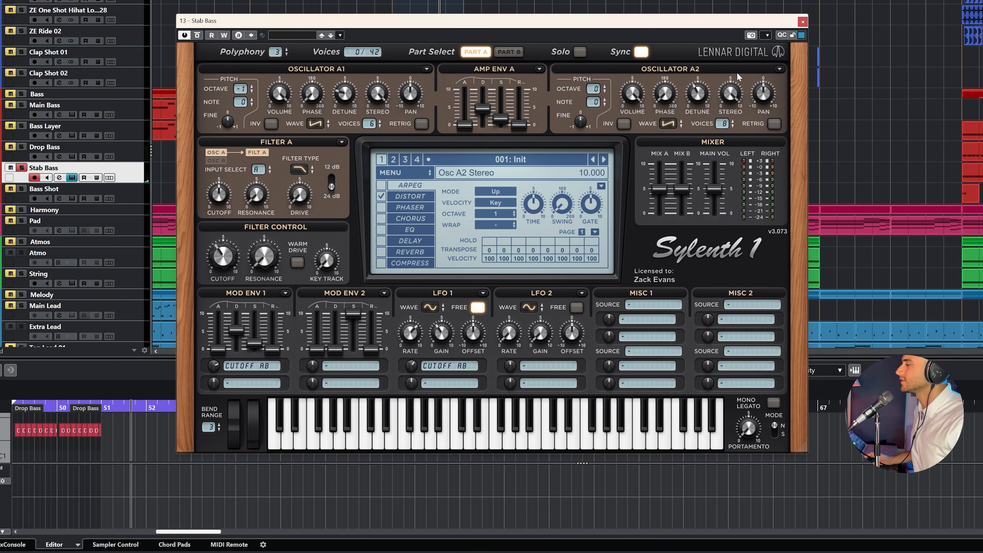
Step: Check Part B of the Stab Bass patch, return to Part A, and display the distortion settings
left_click(509, 52)
left_click(487, 53)
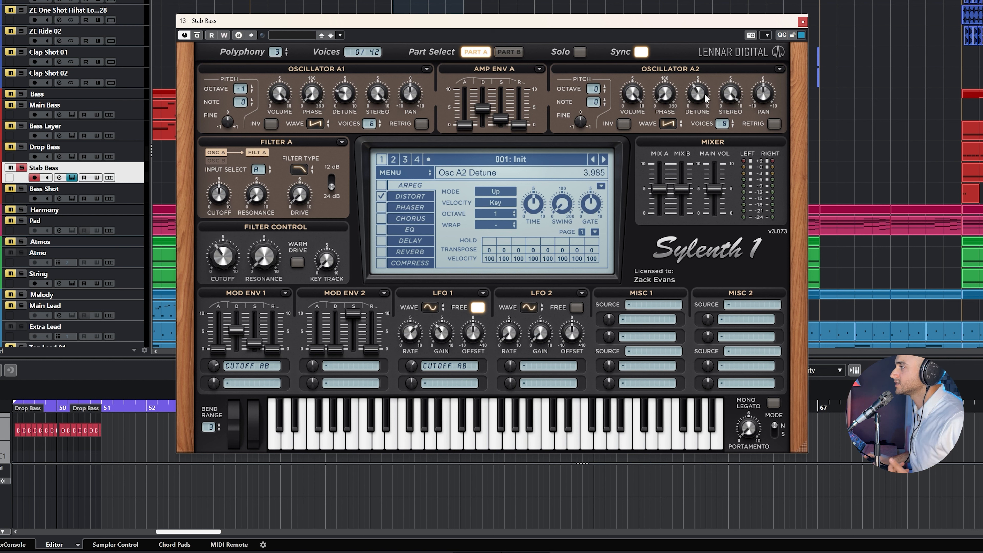
left_click(409, 195)
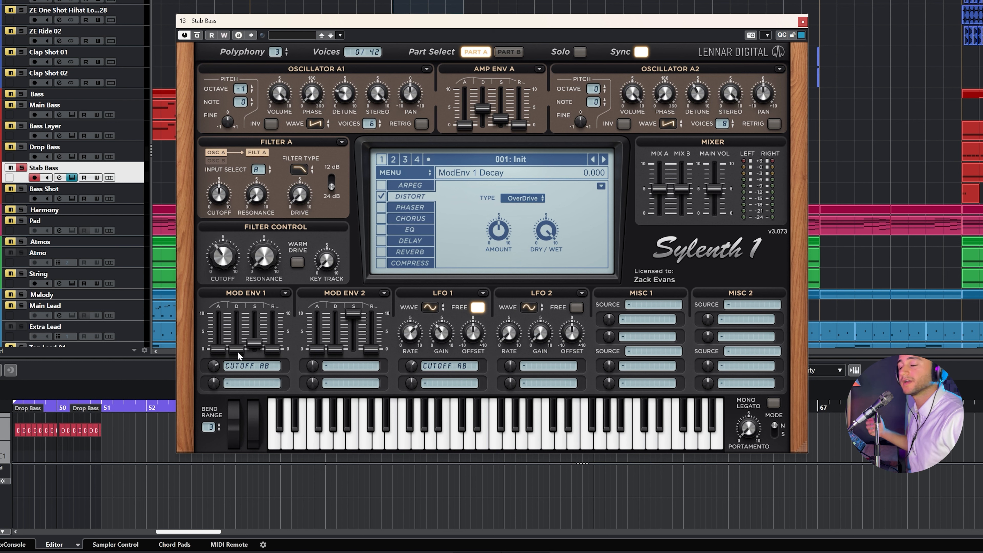
Step: Try low Mod Env 1 decay values on the Stab Bass, and raise the decay to about 5.8
mouse_move(235, 348)
left_mouse_down()
mouse_move(238, 330)
mouse_move(233, 343)
left_mouse_up()
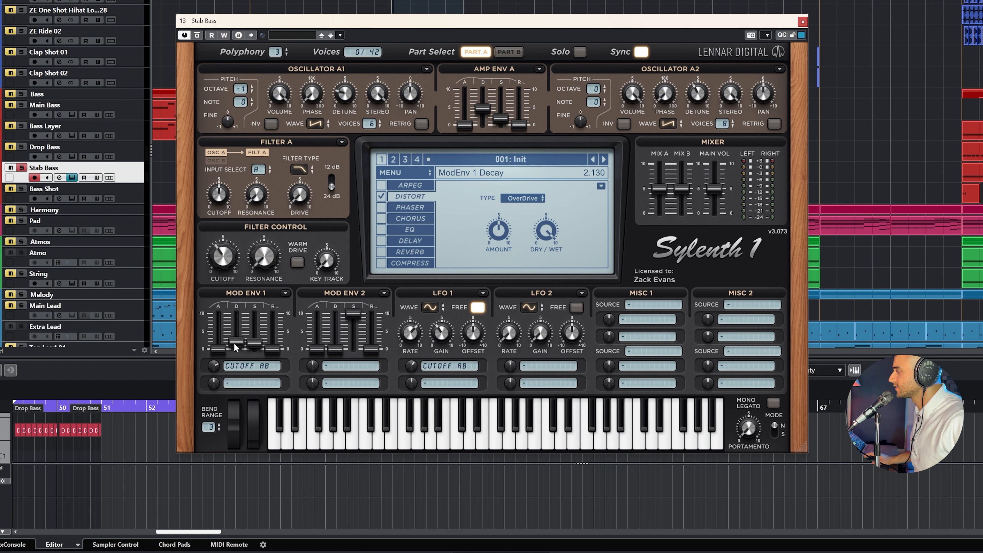
left_click_drag(235, 342, 235, 291)
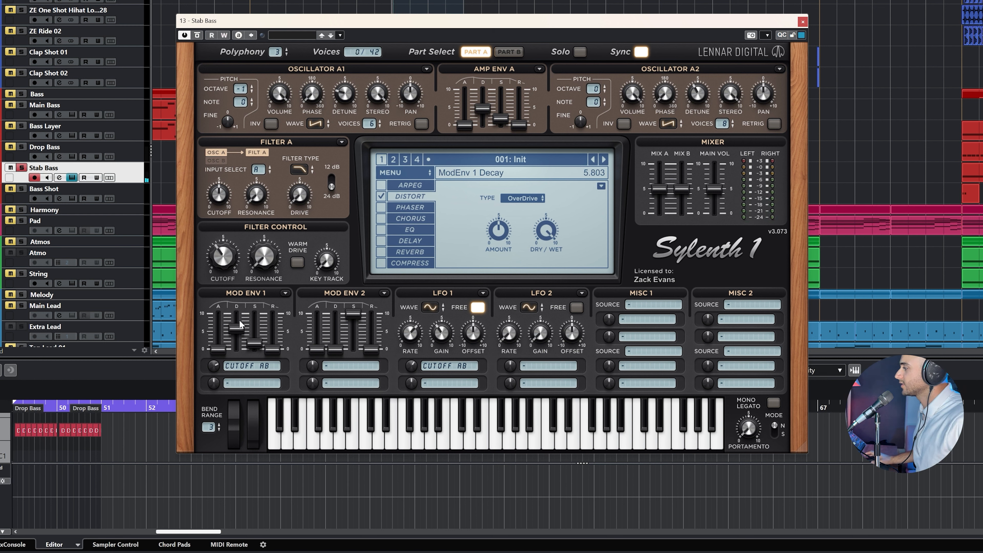
Step: Try zero Mod Env 1 sustain on the Stab Bass, raise it again, and check the patch without distortion before closing the synth
left_click(250, 341)
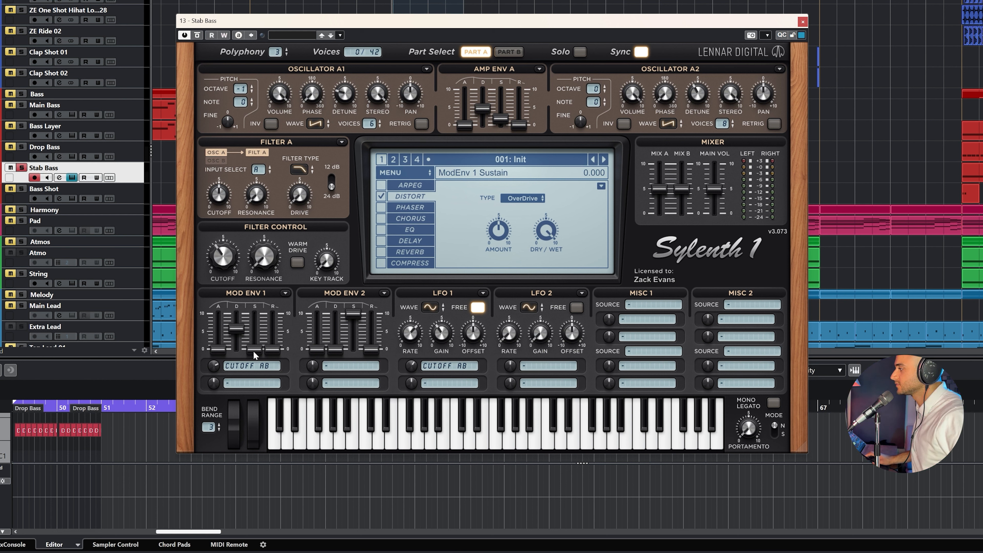
mouse_move(251, 348)
left_mouse_down()
mouse_move(253, 308)
mouse_move(254, 333)
left_mouse_up()
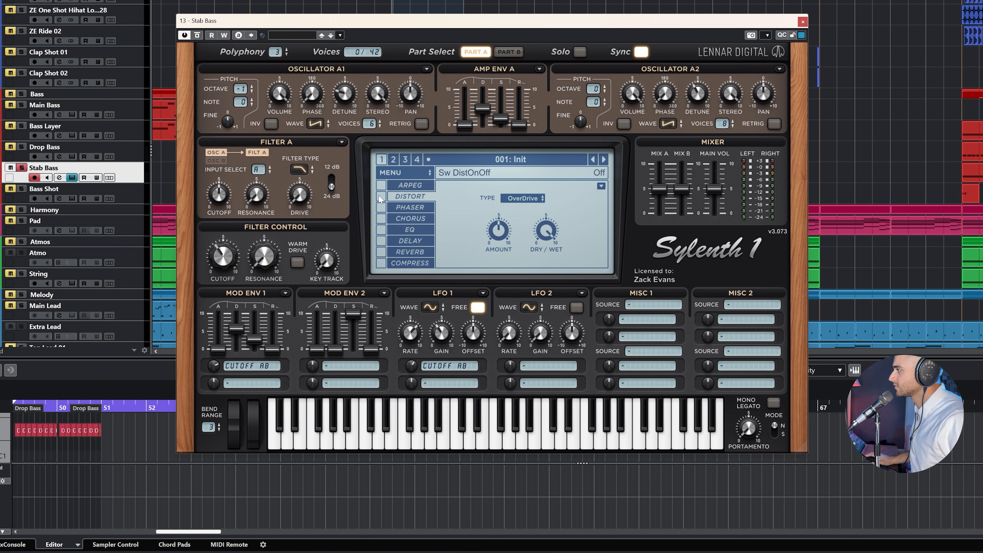
left_click(802, 22)
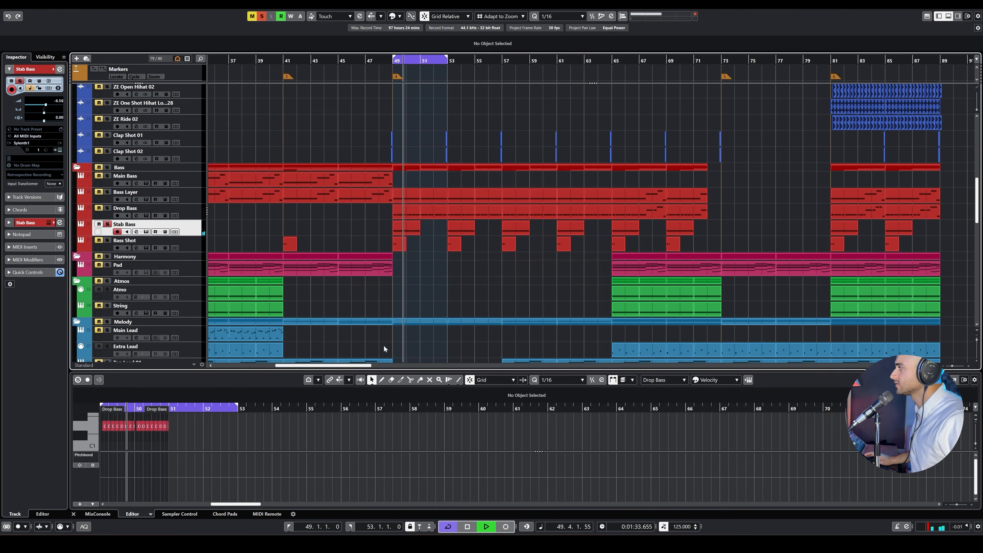
Step: Compare the Stab Bass with its CamelCrusher insert bypassed and active, and close the channel settings
key("e")
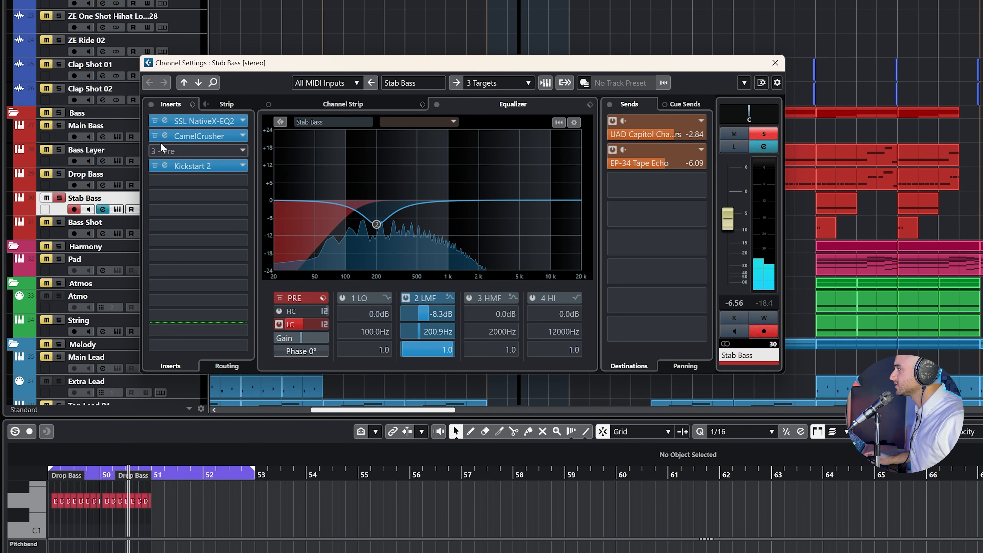
left_click(154, 135)
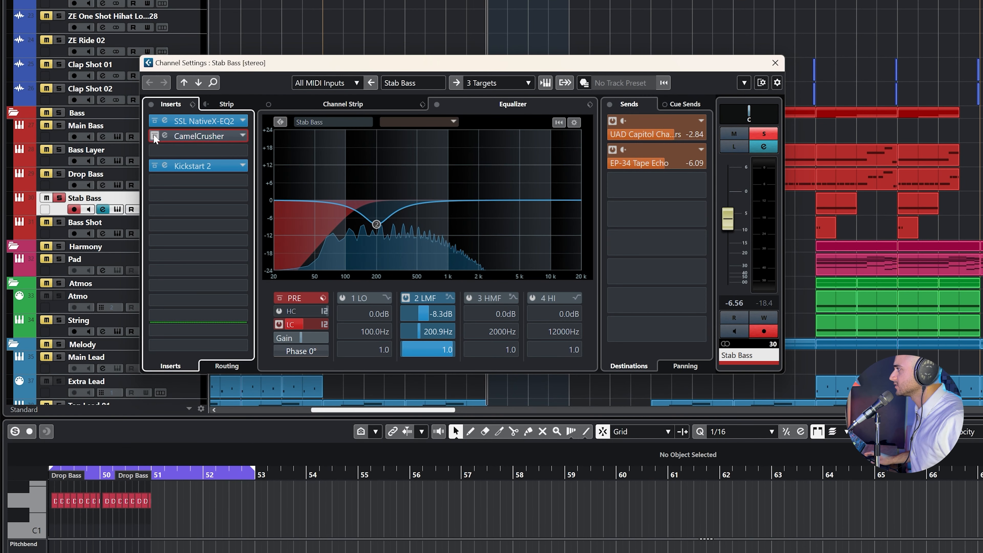
left_click(154, 135)
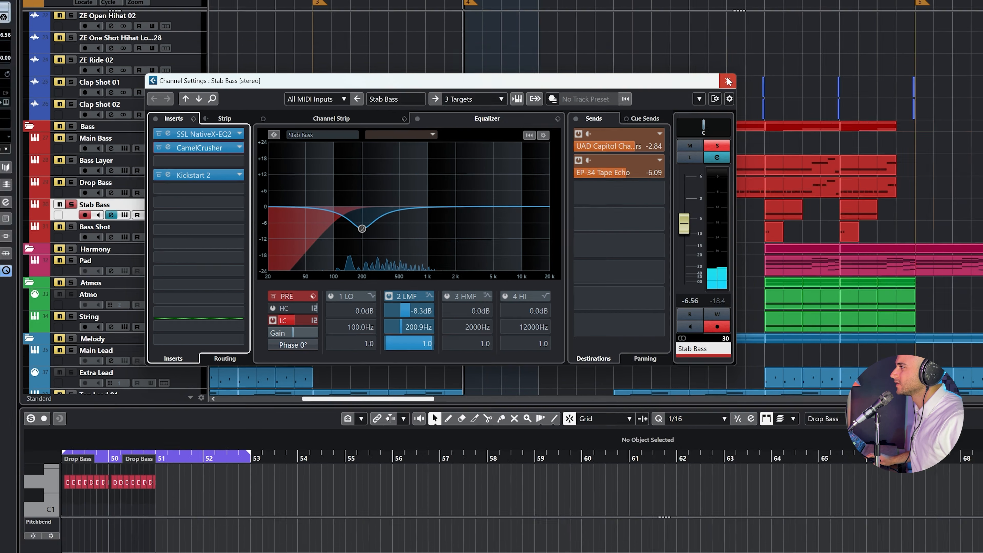
left_click(775, 63)
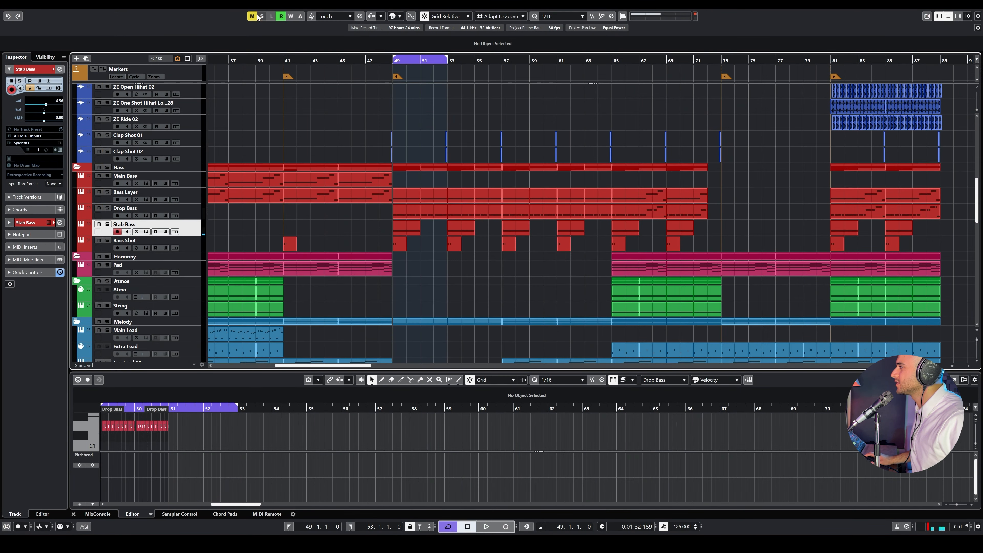
Step: Play the loop from bar 49 with only the Bass and Rhythm groups soloed, and clear the solos
key("space")
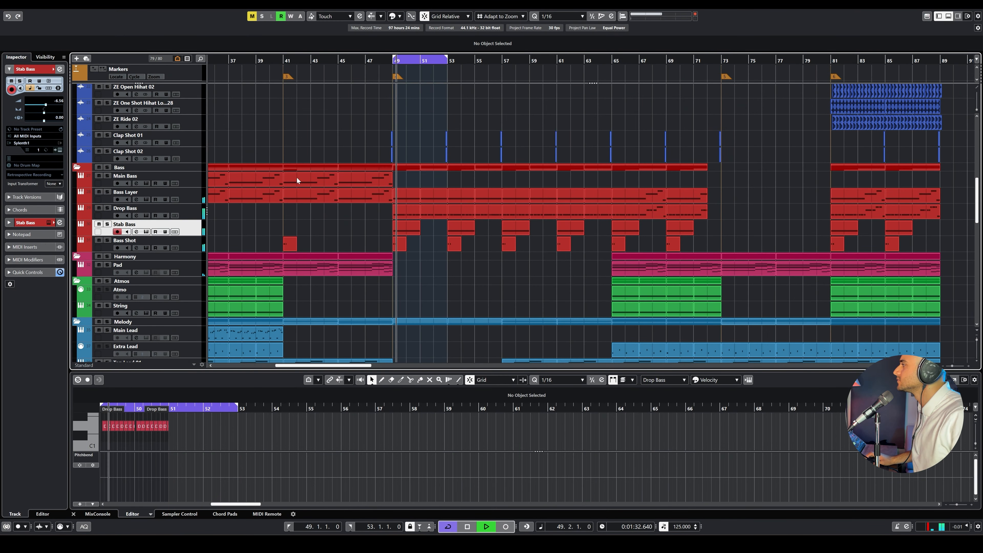
left_click(106, 168)
scroll(362, 171, "up", 5)
key("space")
scroll(156, 141, "up", 1)
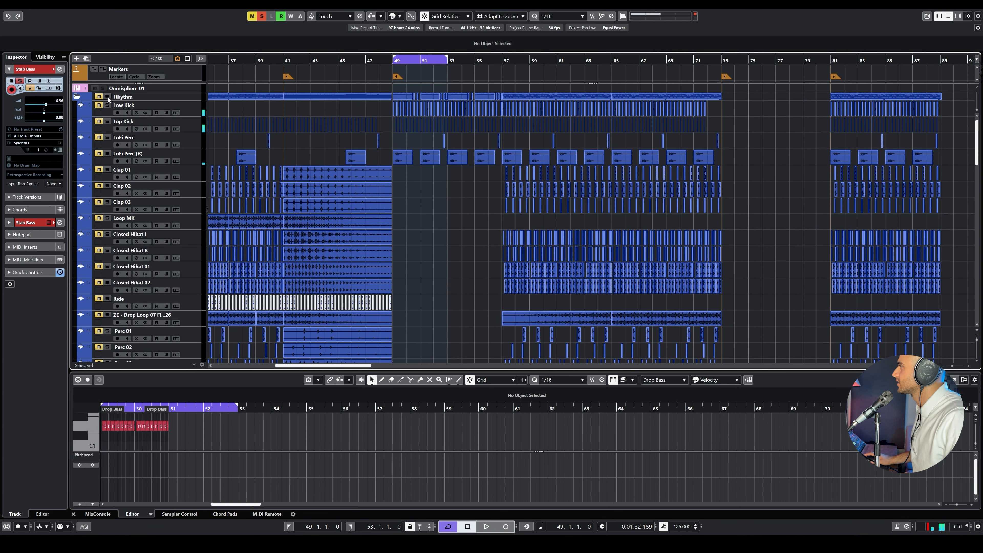
key("space")
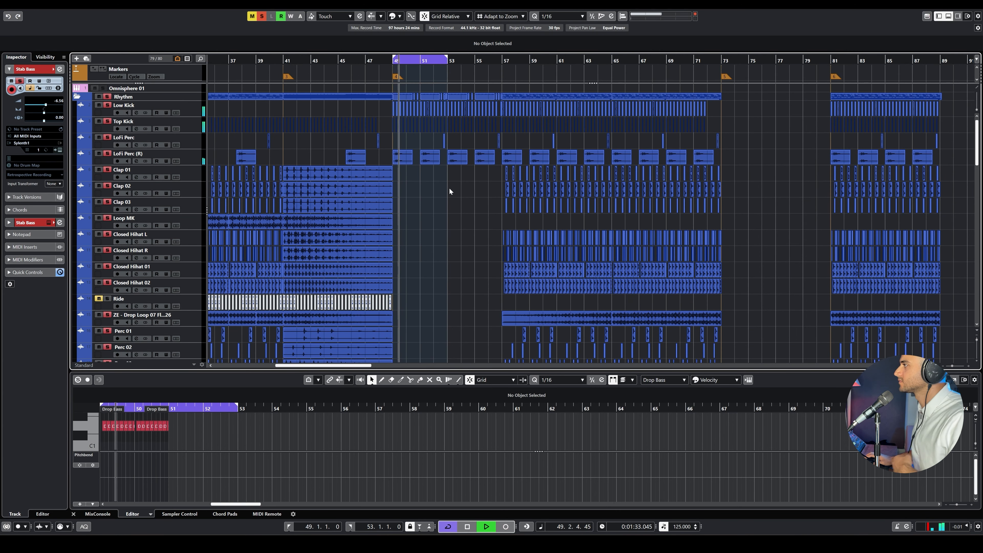
scroll(449, 187, "down", 10)
left_click(261, 16)
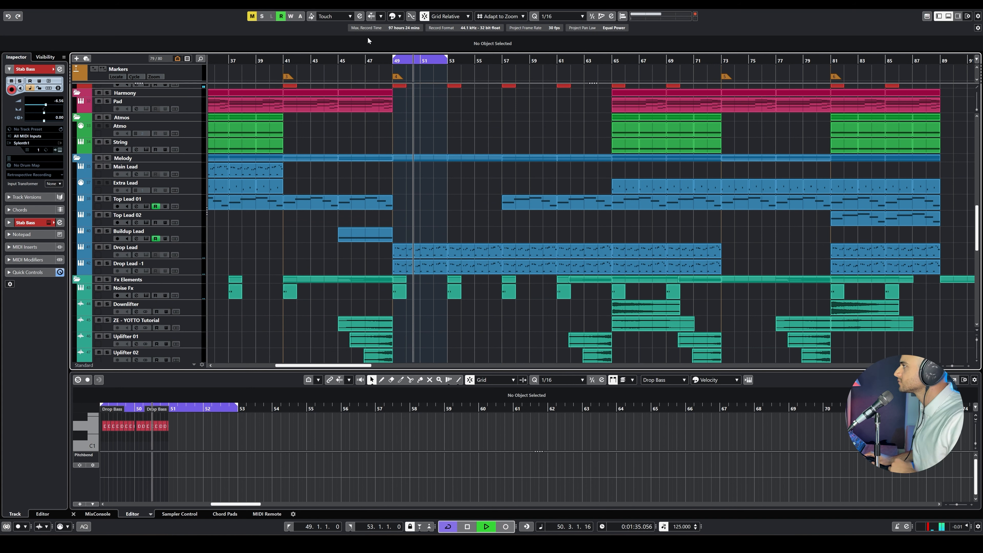
Step: Clear the loop range at bar 49 and close the lower editor to show more of the arrangement during playback
left_click(393, 66)
scroll(503, 172, "down", 3, "ctrl")
scroll(506, 175, "up", 10)
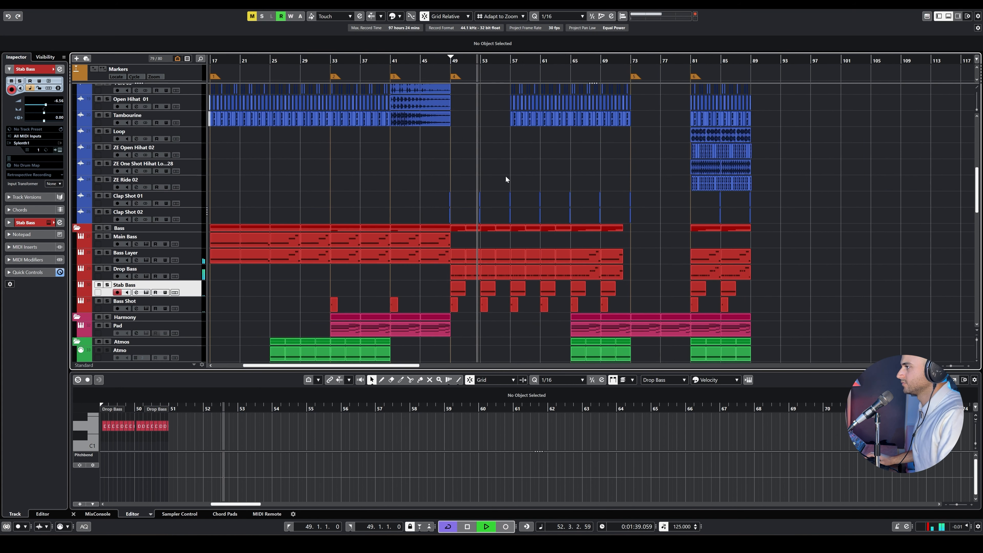
left_click_drag(976, 345, 954, 351)
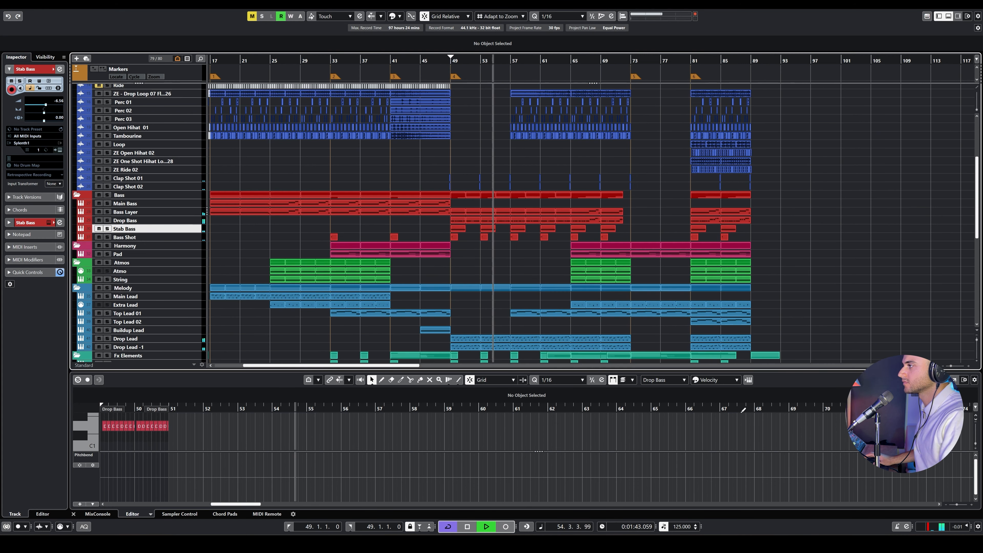
left_click(74, 514)
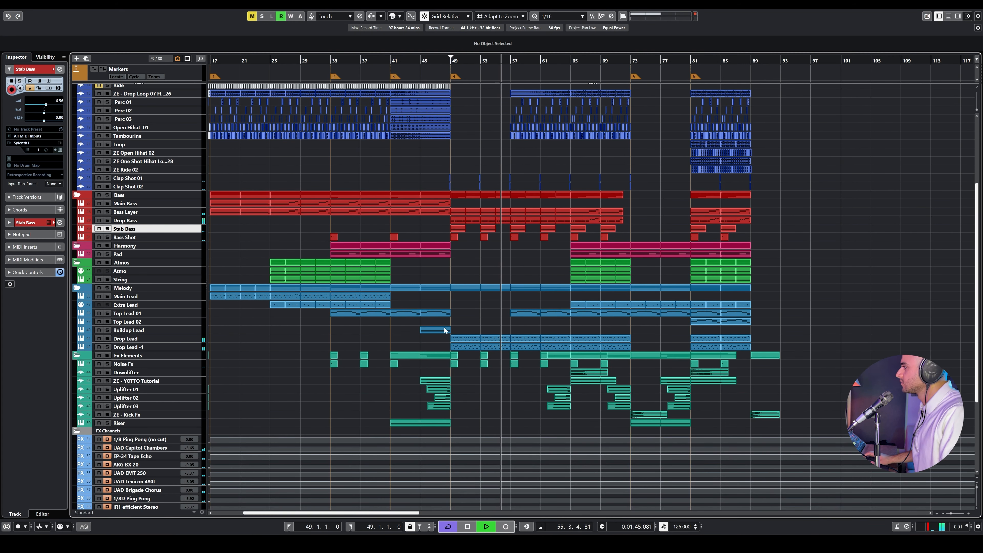
left_click(977, 506)
scroll(673, 353, "up", 5)
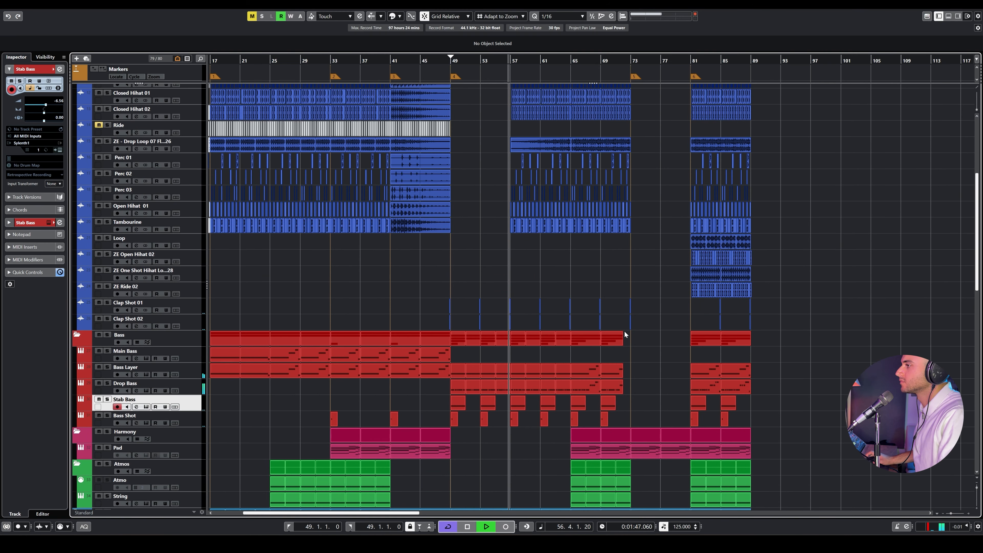
Step: Play the arrangement from bar 81 and loop the bass part from bar 81 to bar 85
key("space")
left_click(689, 67)
key("space")
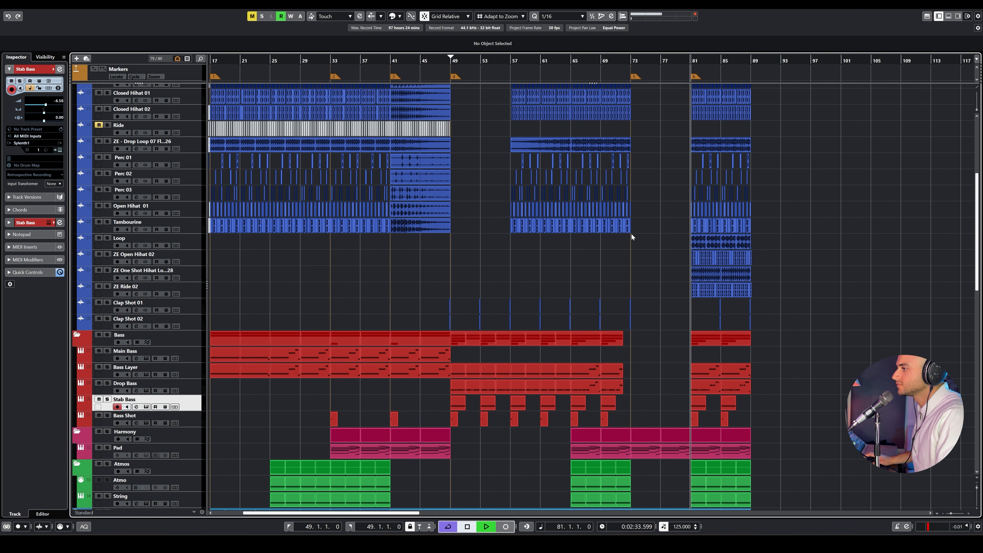
left_click_drag(527, 376, 545, 386)
key("p")
key("KP_Divide")
Step: Extend the loop to bar 89 and compare the Bass Layer and Drop Bass notes from bar 81 in the note editor
double_click(550, 377)
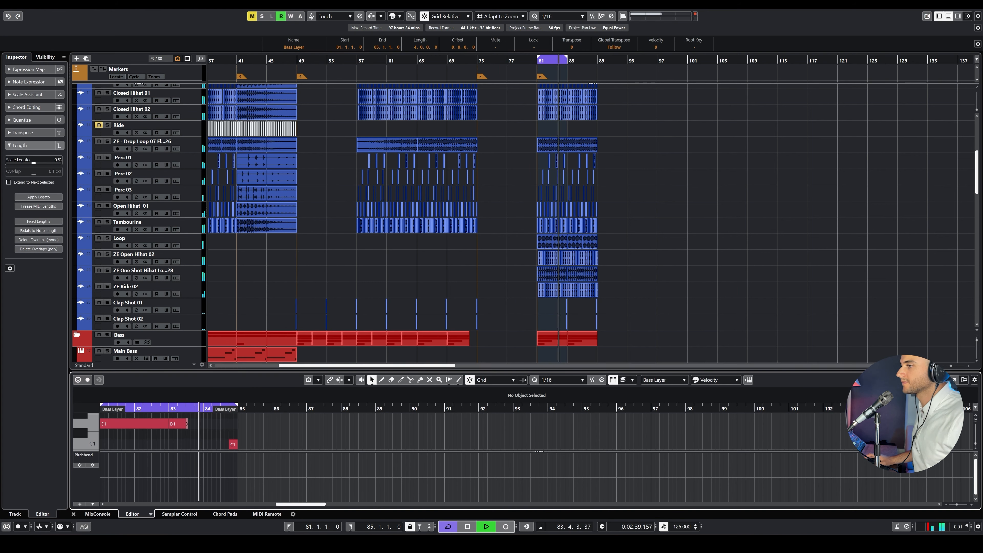
key("Return")
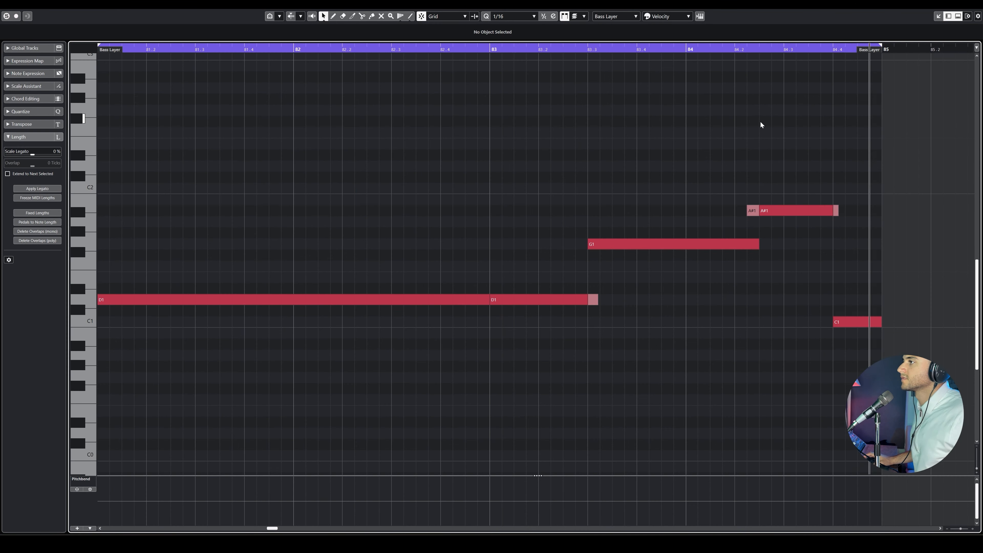
key("Return")
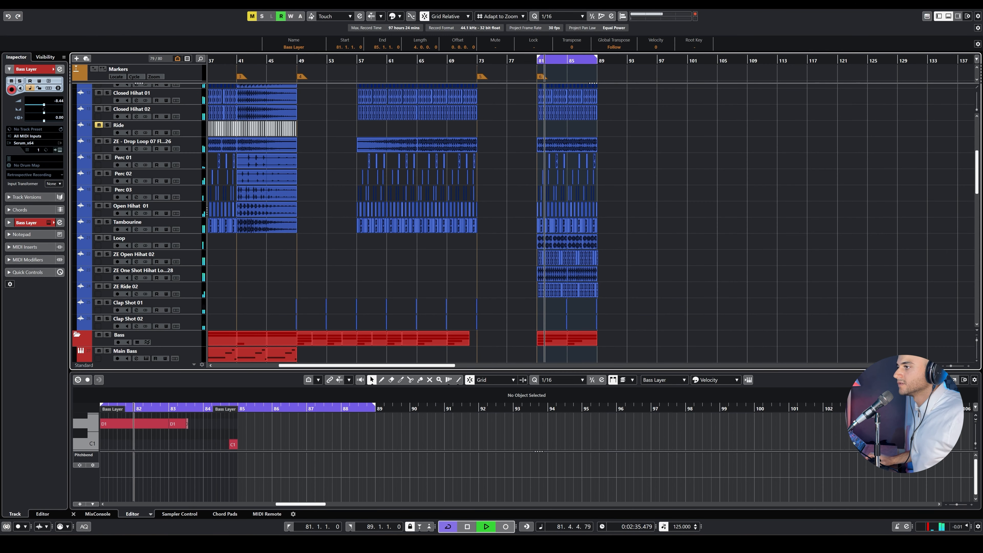
key("Return")
left_click(749, 211)
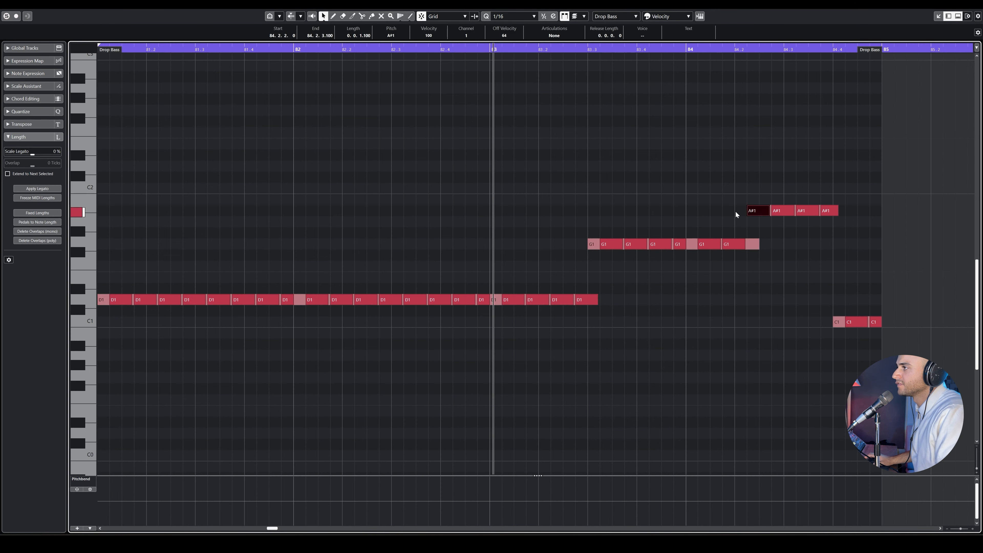
key("g")
key("Return")
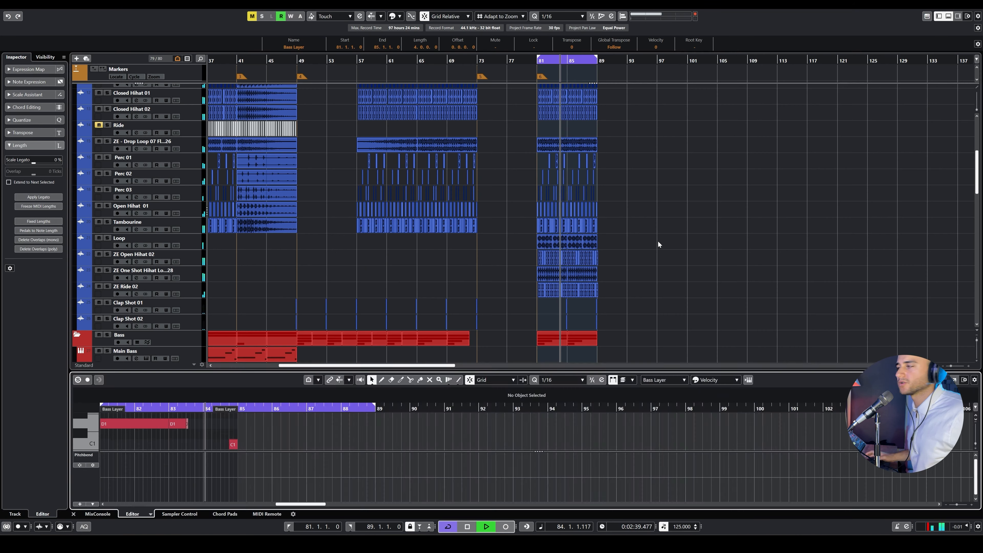
Step: Examine the Stab Bass and Bass Shot notes from bar 81 together in the enlarged note editor, and return to the arrangement
key("Return")
left_click_drag(535, 317, 570, 331)
key("Return")
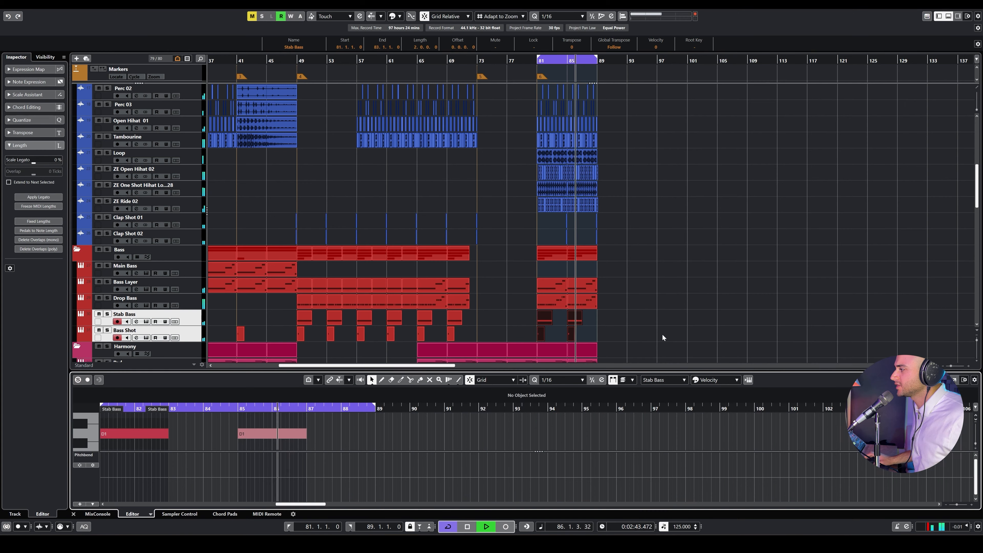
key("ctrl+e")
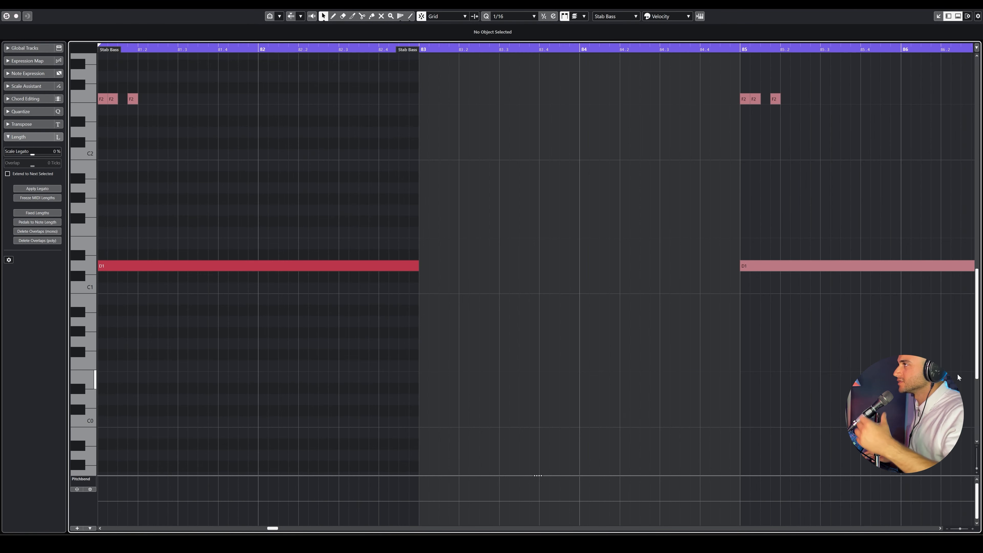
key("space")
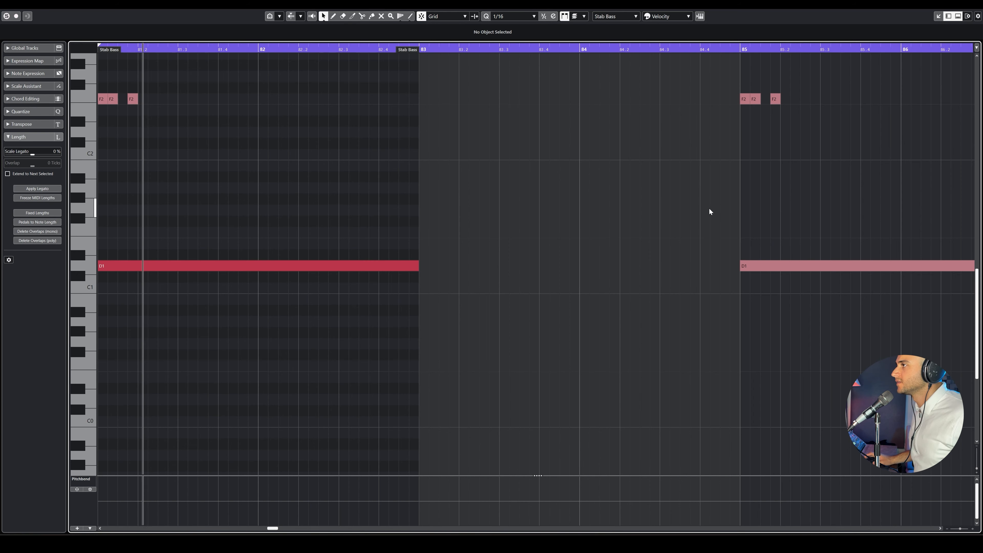
key("ctrl+e")
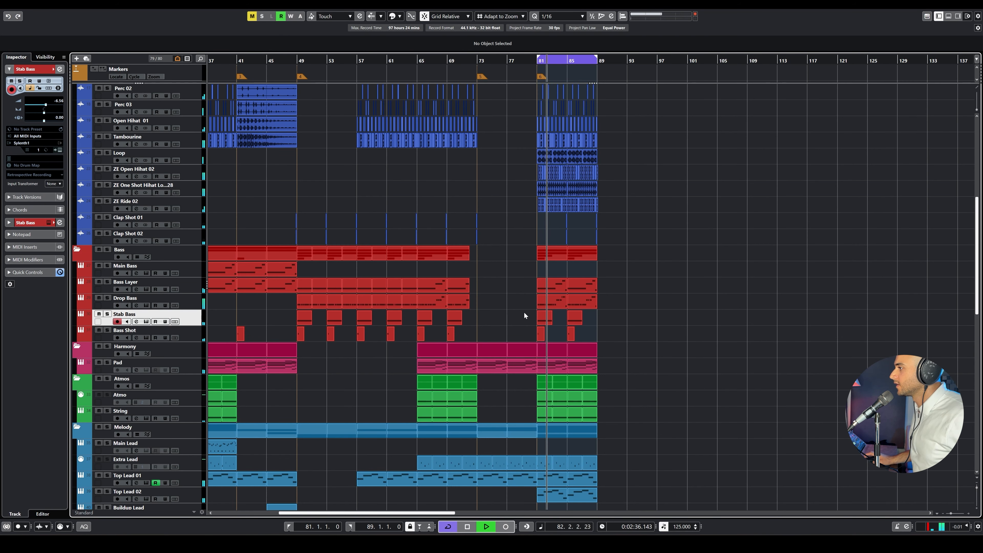
Step: Examine the Drop Bass notes from bar 81 in the enlarged note editor, and return to the arrangement
double_click(545, 302)
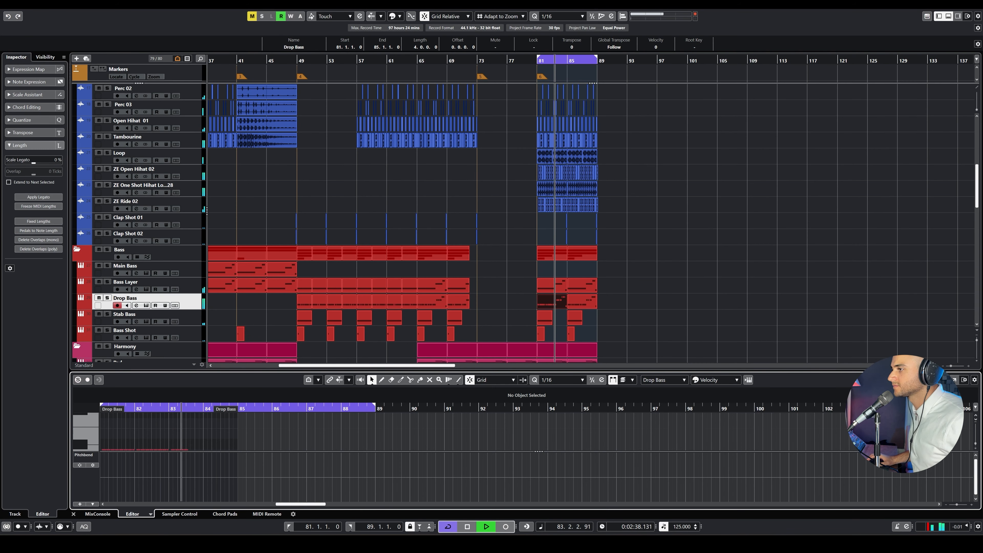
left_click(954, 380)
left_click_drag(151, 269, 178, 280)
left_click_drag(178, 275, 654, 330)
left_click_drag(667, 328, 172, 286)
key("Return")
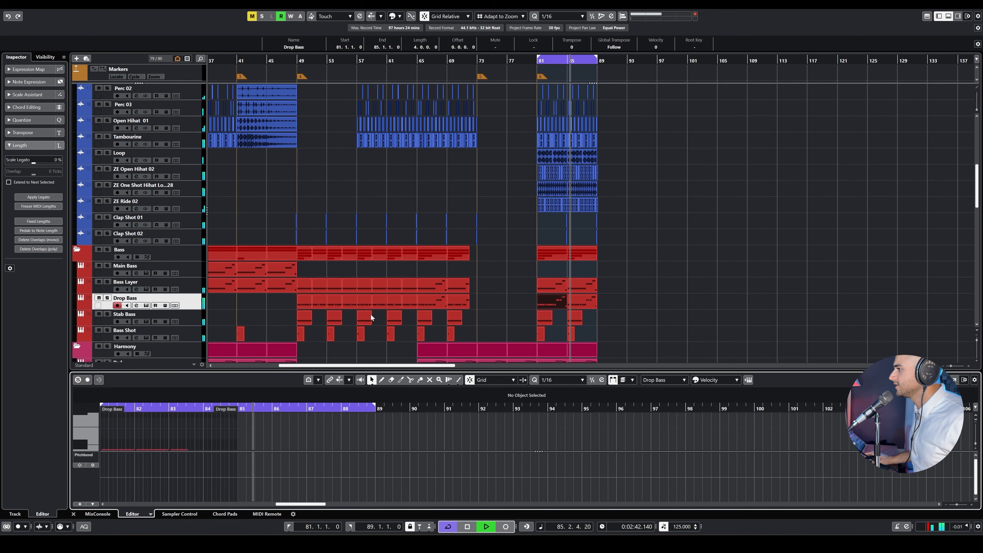
Step: Open the Bass Shot parts at bars 81 and 85 together in the enlarged note editor
left_click(667, 333)
left_click_drag(617, 338, 500, 331)
key("Return")
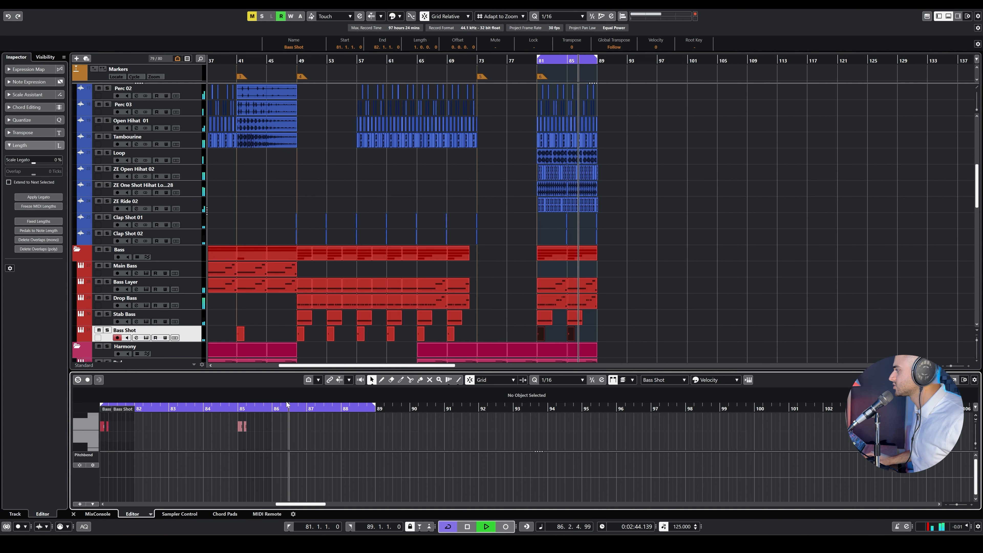
left_click(954, 380)
scroll(311, 219, "left", 1)
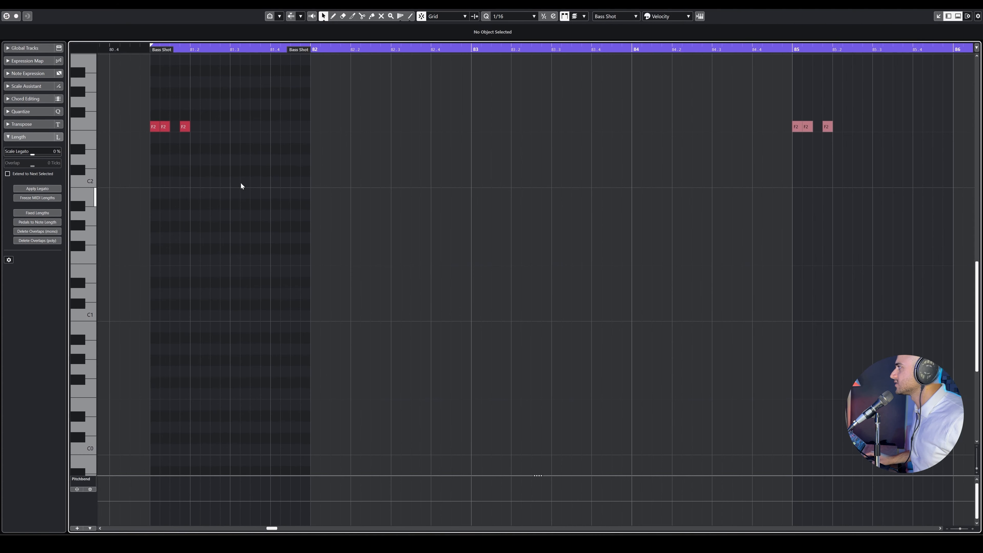
Step: Try transposing all Bass Shot notes at bars 81 and 85 down three semitones to D2, and return to the arrangement
scroll(507, 147, "down", 3)
scroll(542, 141, "down", 2)
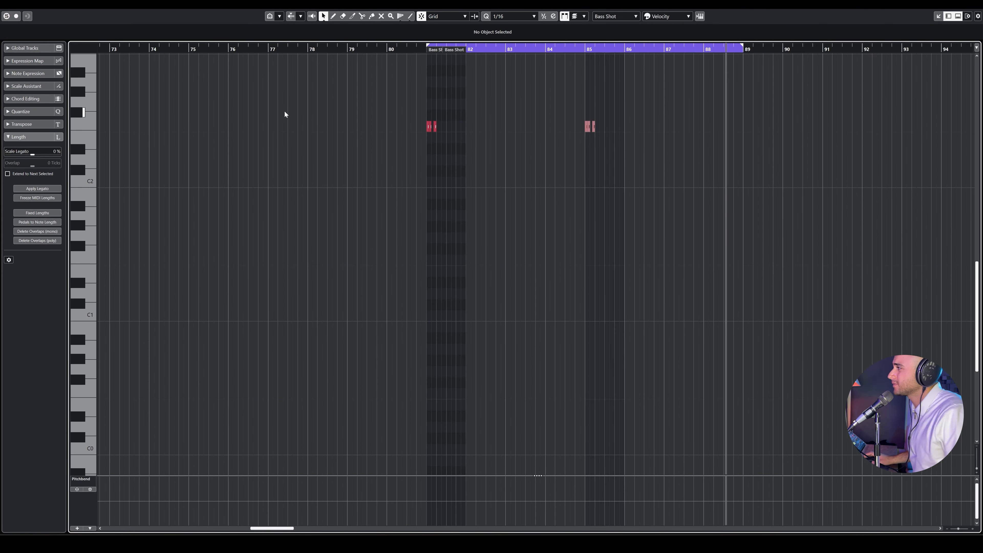
left_click_drag(270, 108, 660, 182)
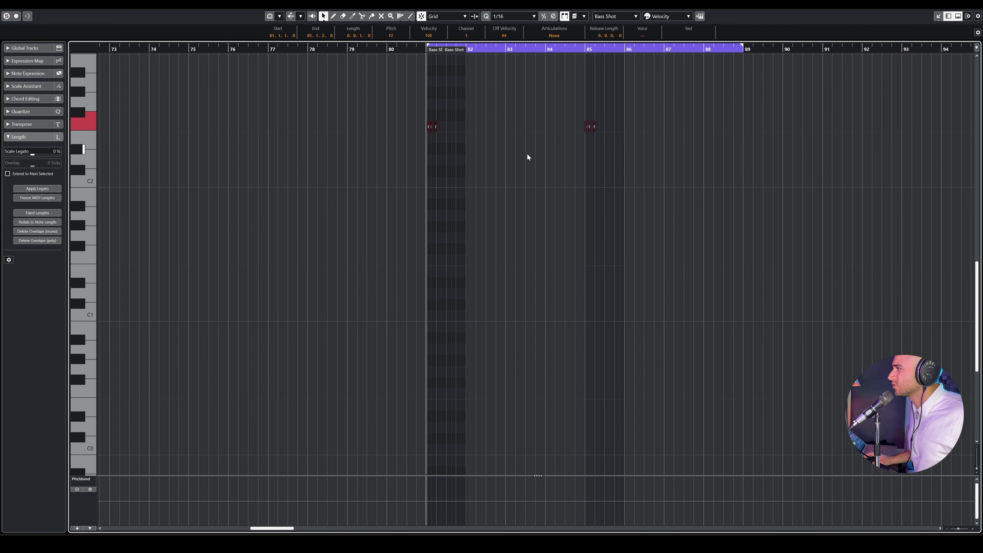
key("Down")
key("Down")
key("Down")
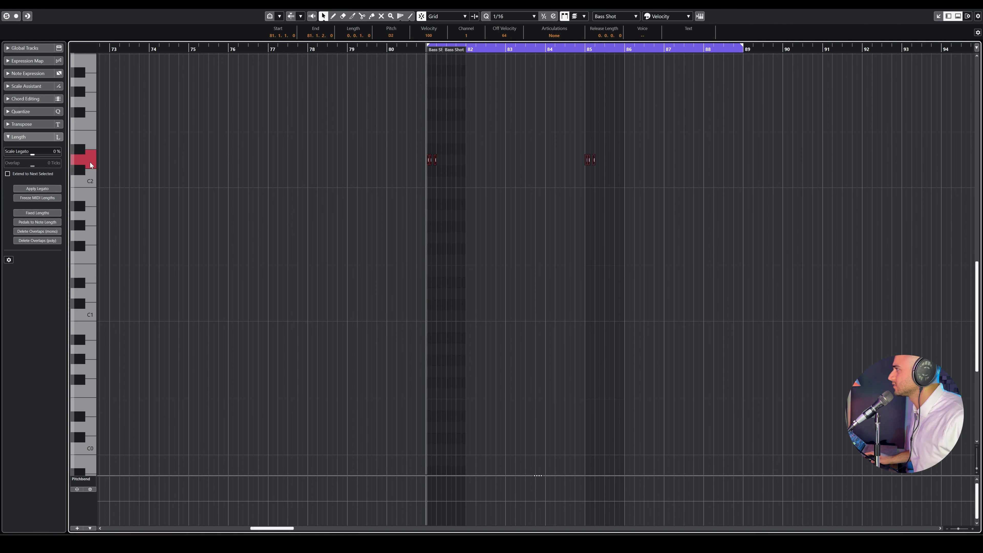
key("space")
key("Return")
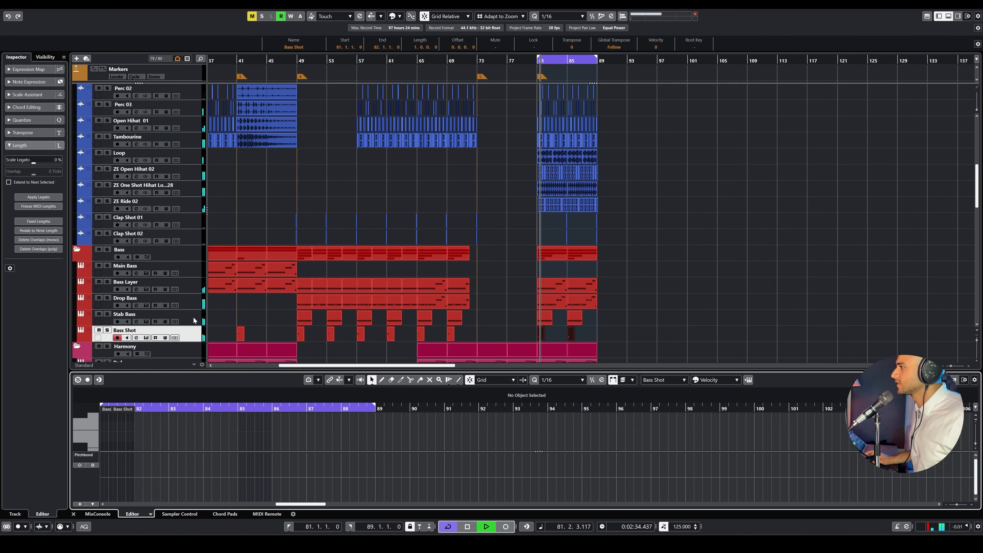
Step: Solo the Bass group and return the Bass Shot notes at bars 81 and 85 to F2 in the note editor
key("space")
key("Return")
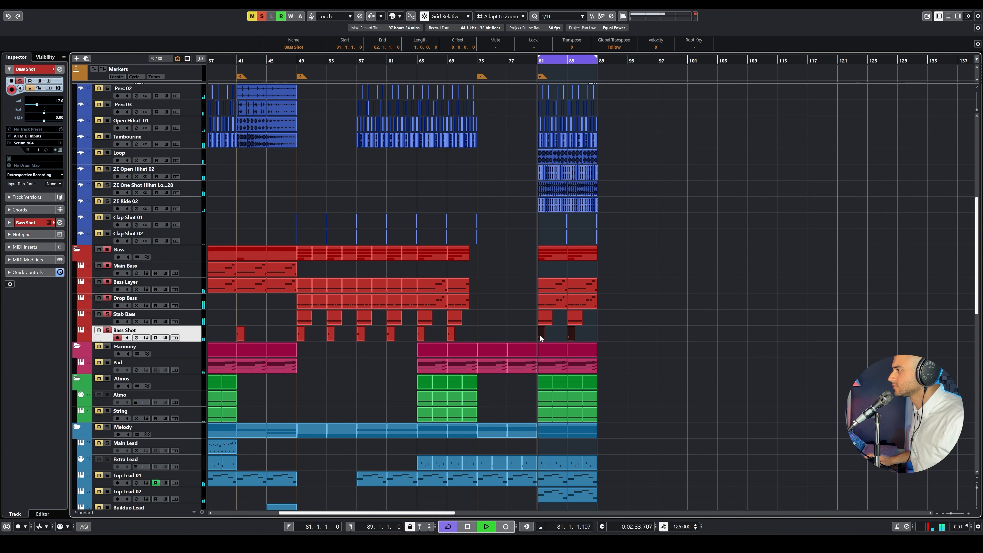
key("space")
double_click(539, 333)
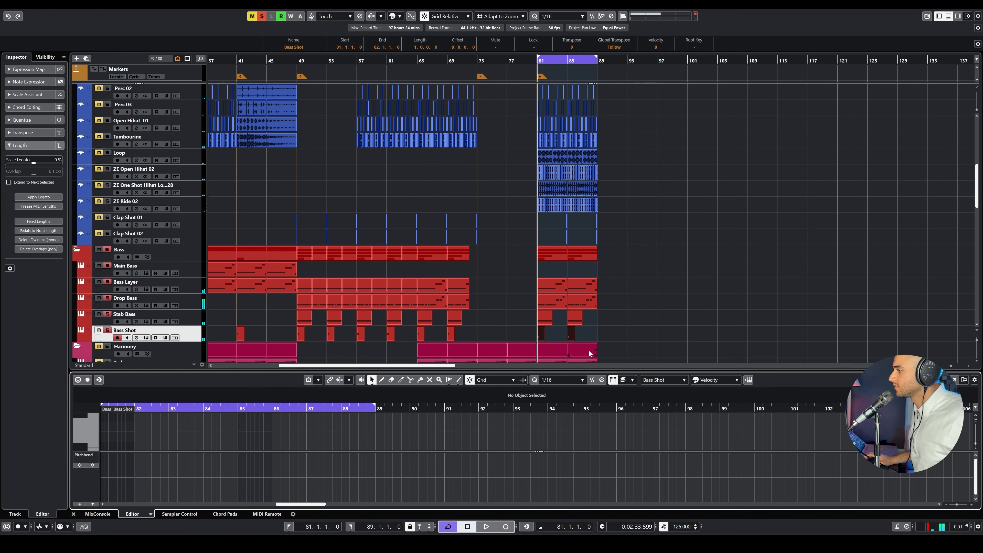
left_click(958, 379)
left_click_drag(512, 157, 217, 194)
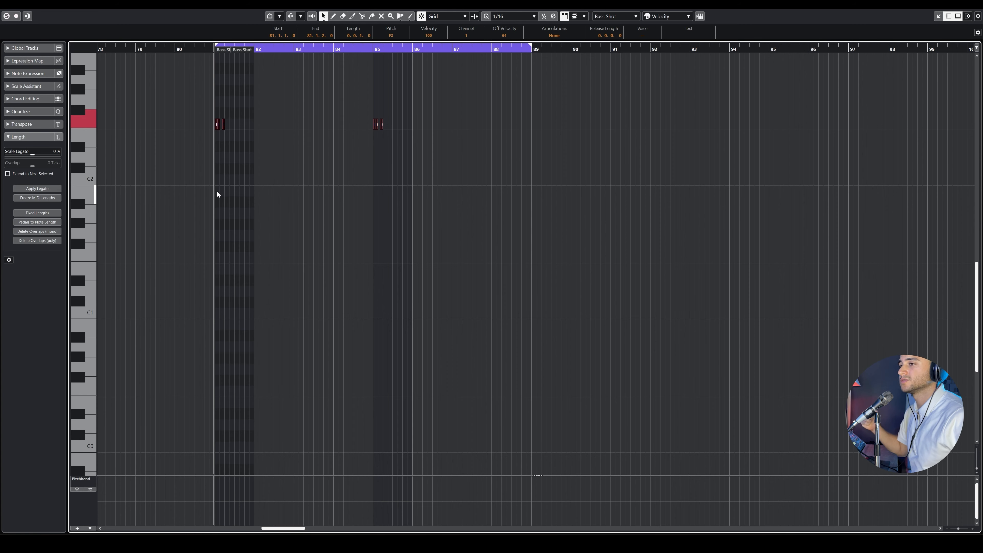
Step: Play the soloed Bass group from bar 81, clear the solo, and listen to the section within the full arrangement
key("space")
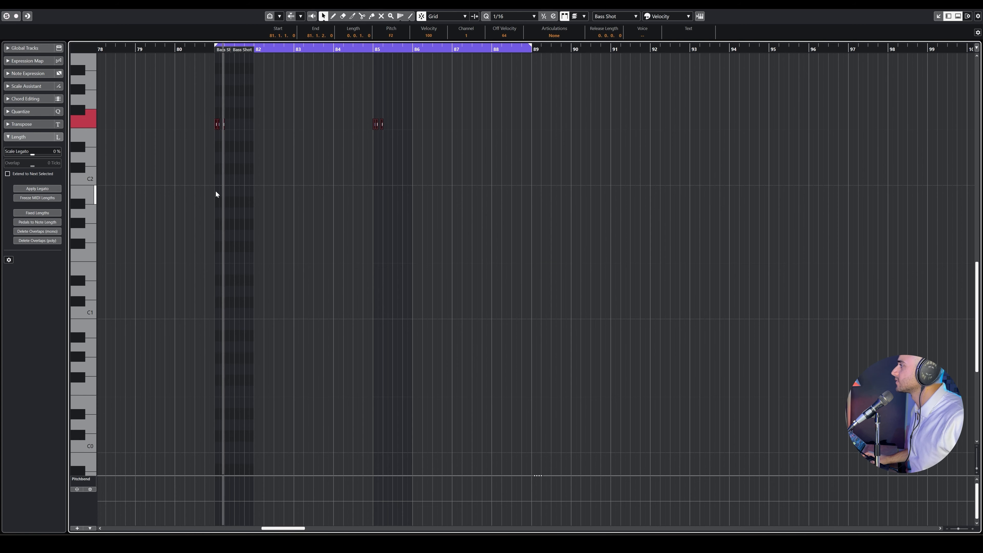
key("Return")
key("ctrl+alt+b")
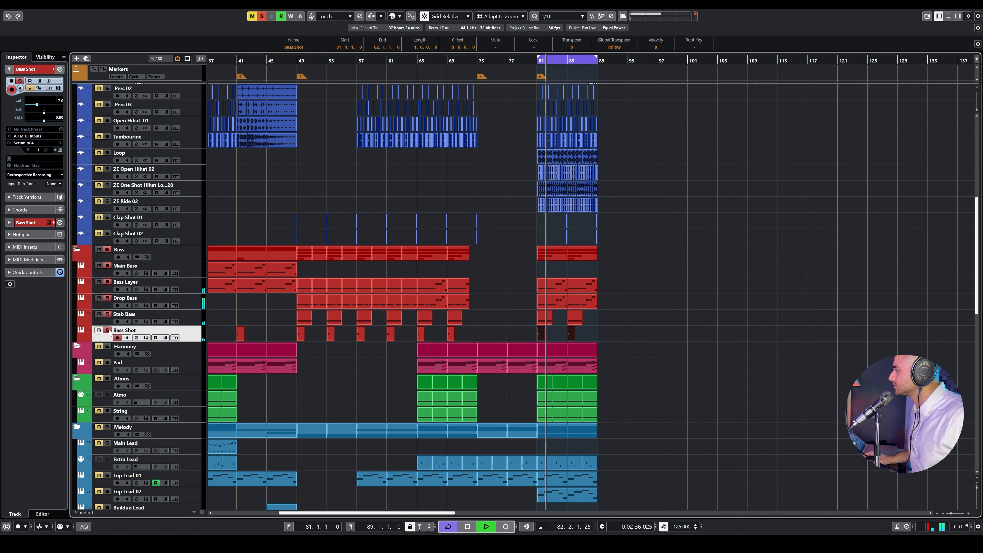
scroll(548, 274, "down", 10)
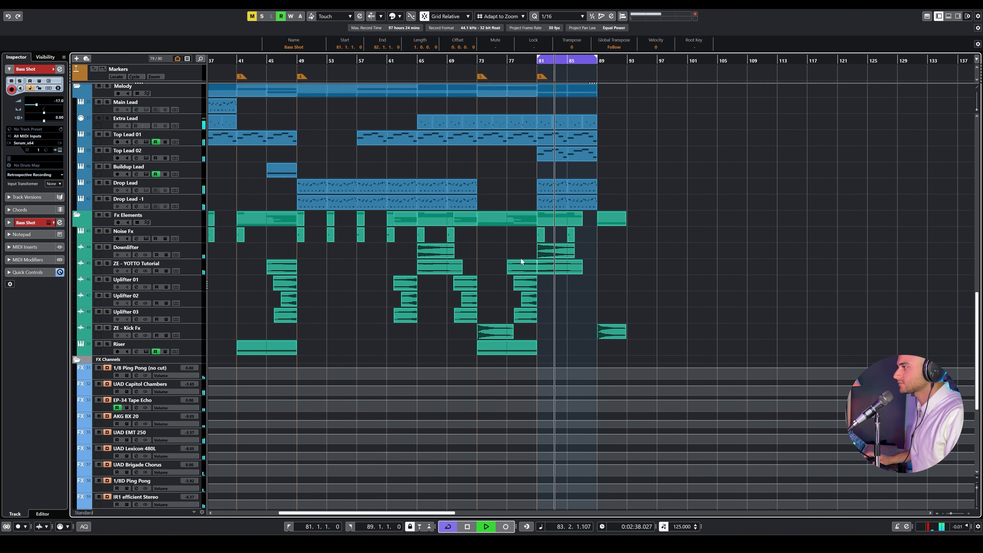
scroll(521, 257, "up", 7)
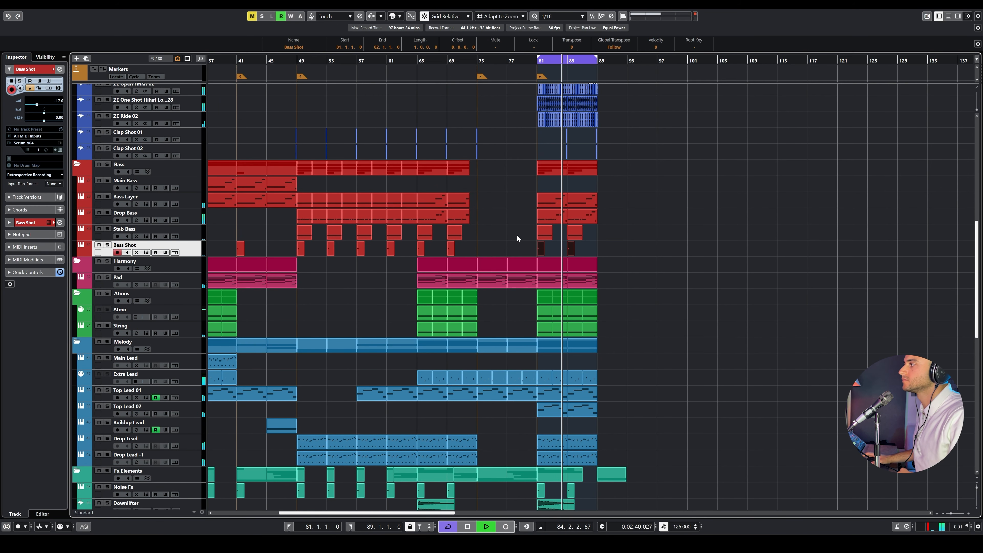